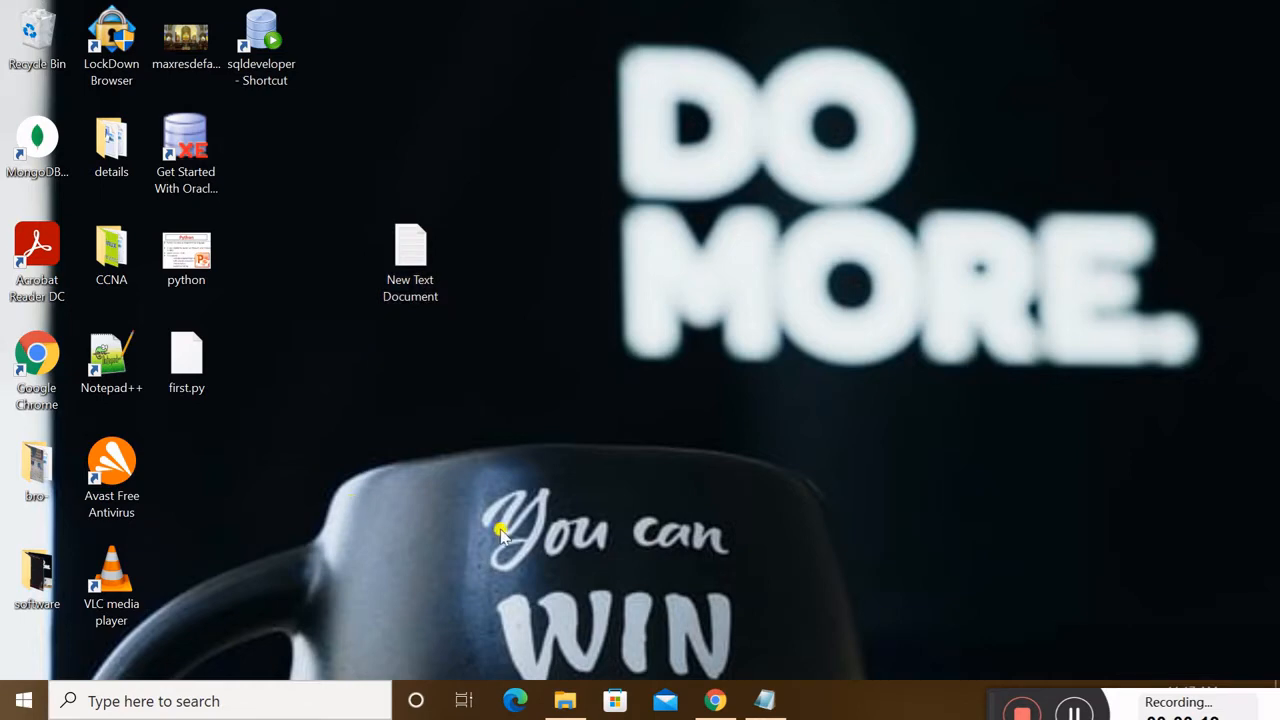
Switch to Chrome, open the Downloads page of python.org and download the Python 3.10.1 installer for Windows
click(766, 700)
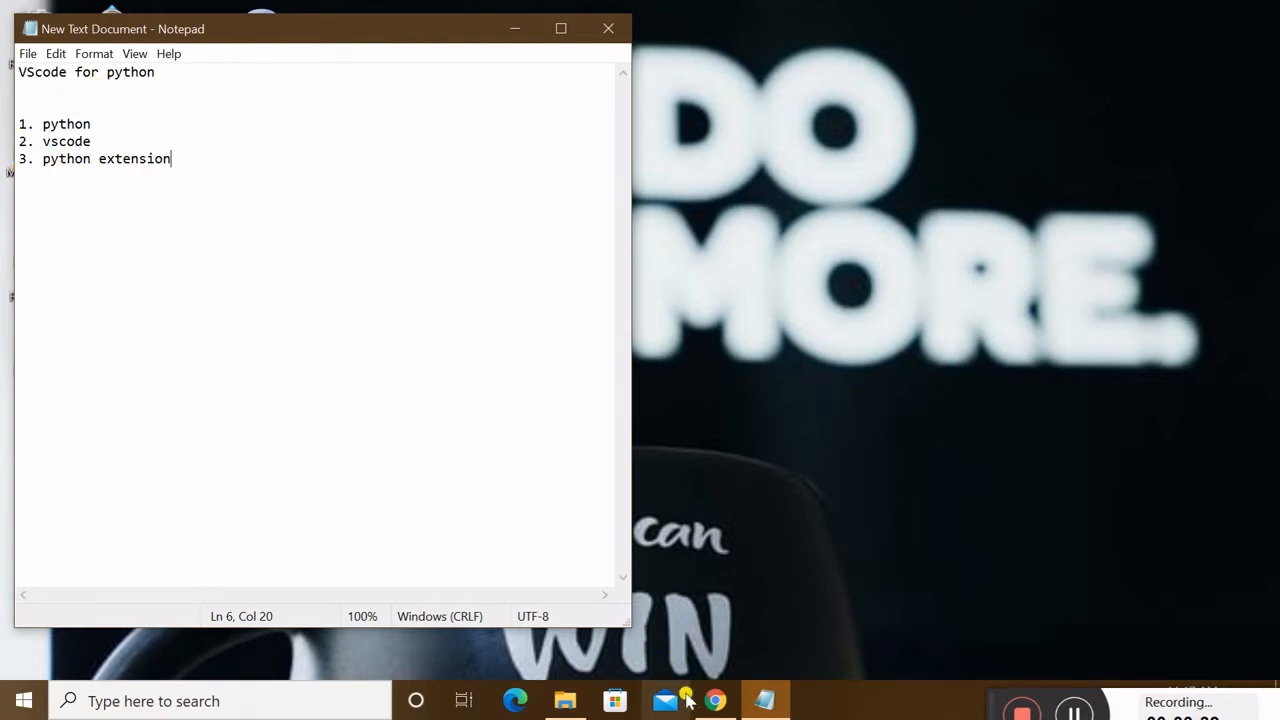
click(715, 700)
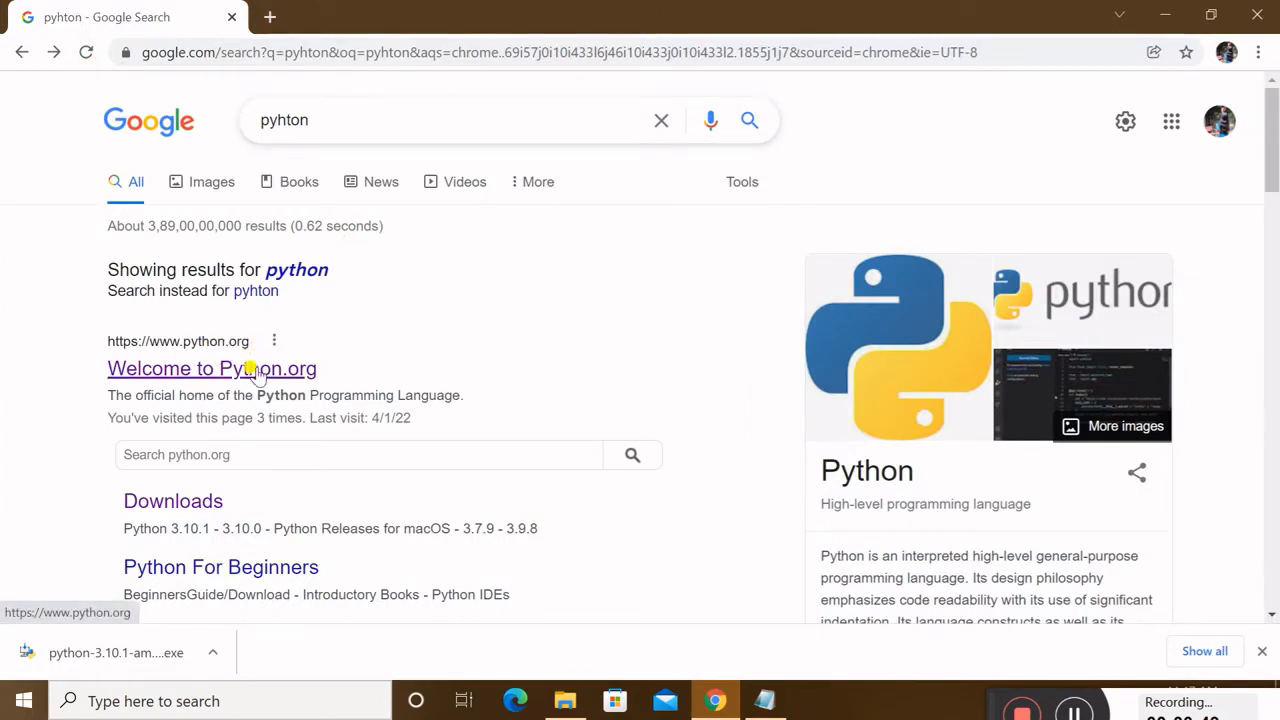
click(172, 503)
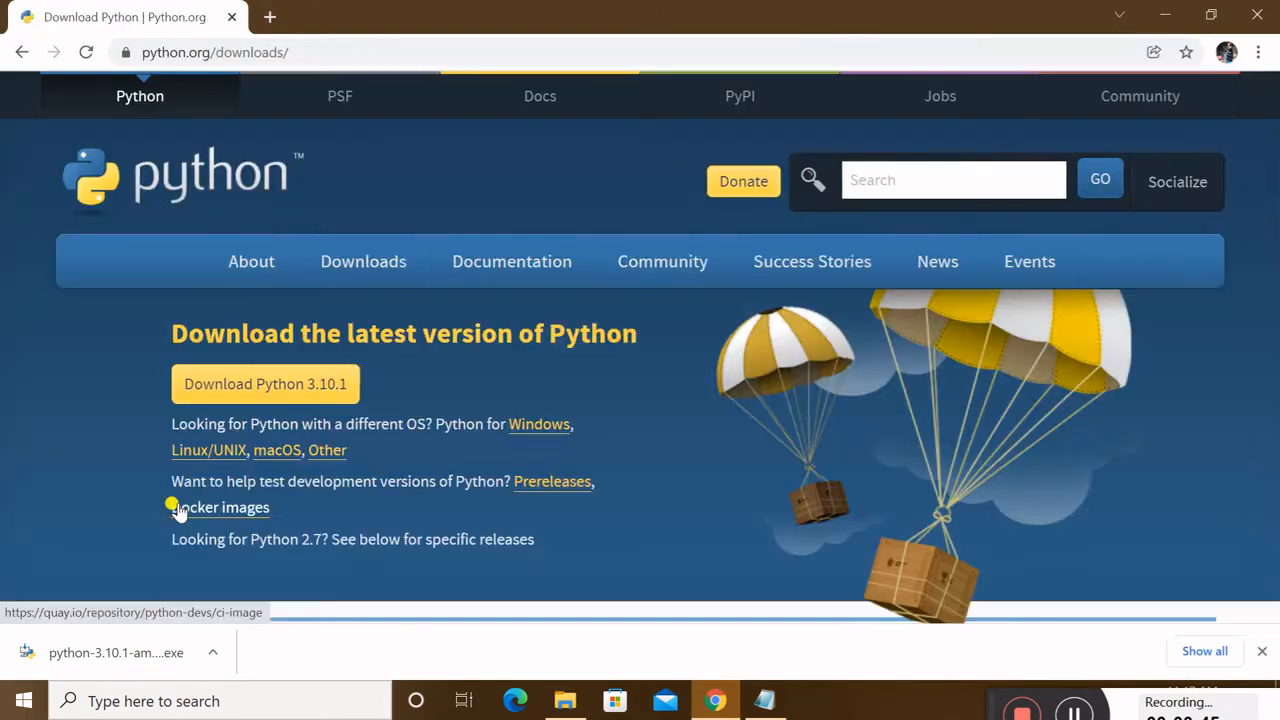
click(316, 386)
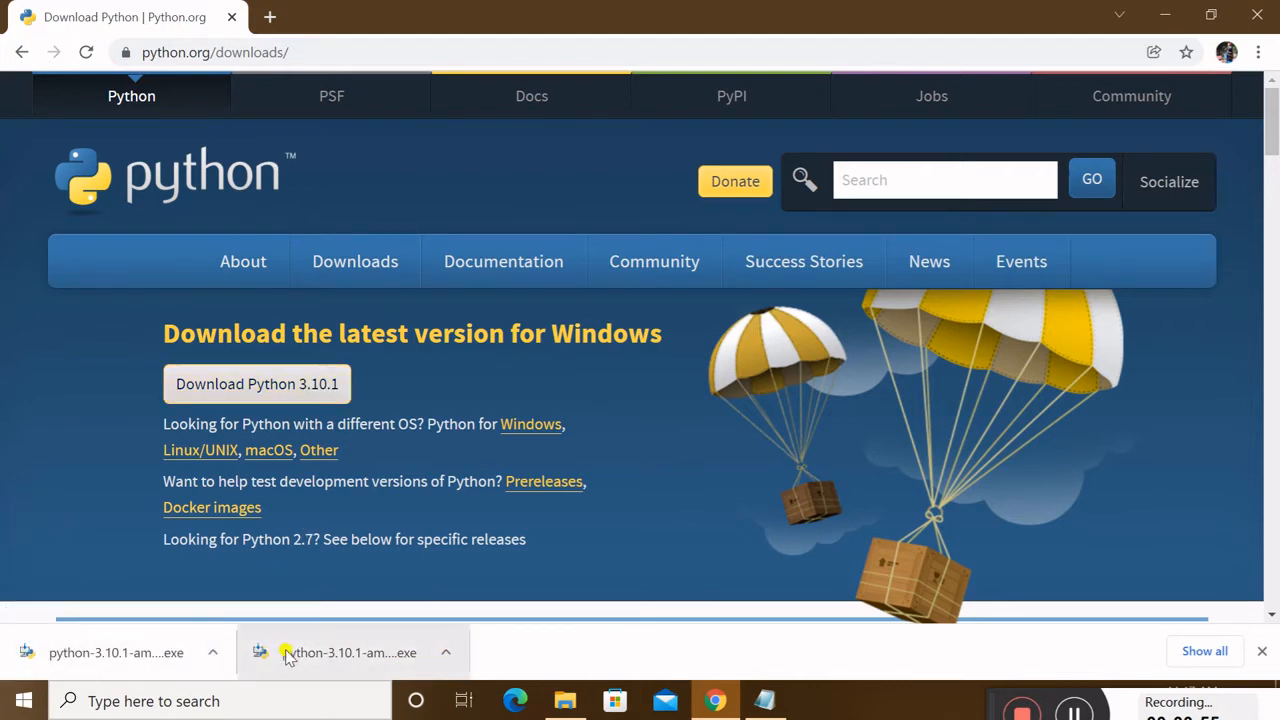
Switch to File Explorer and run the python-3.10.1-amd64 installer in the sw folder as administrator
click(563, 701)
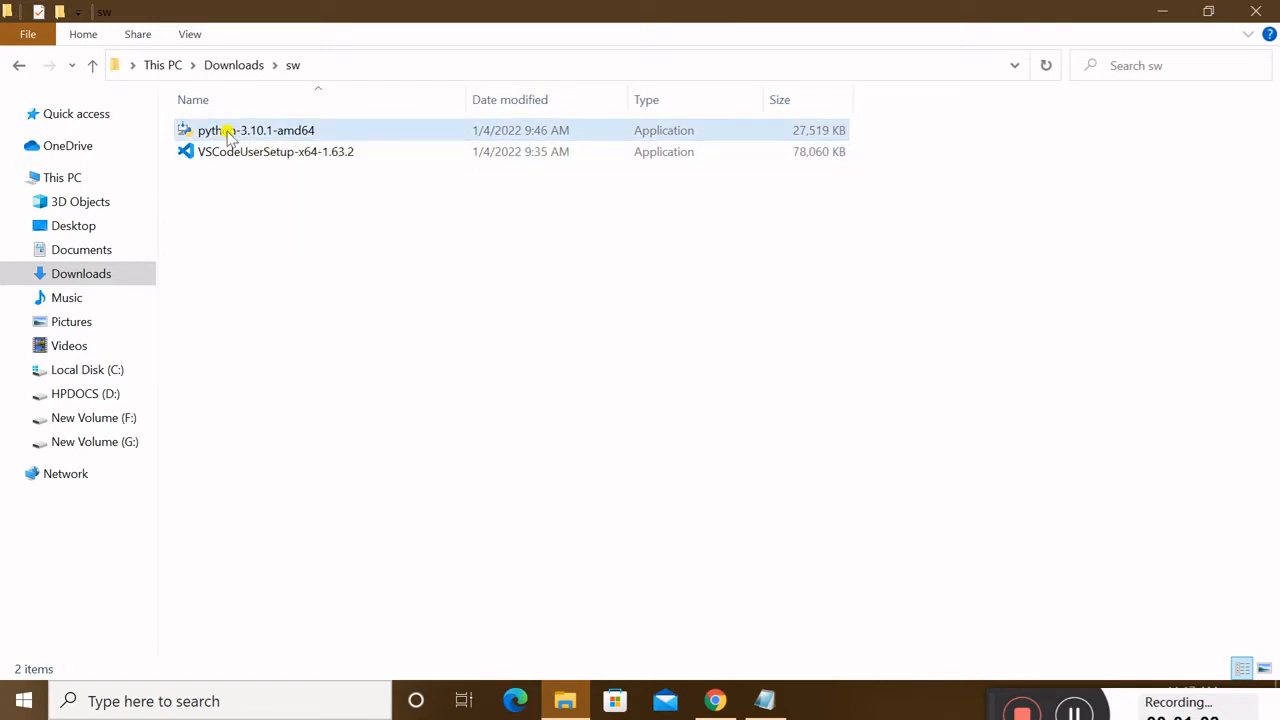
click(227, 133)
right_click(228, 133)
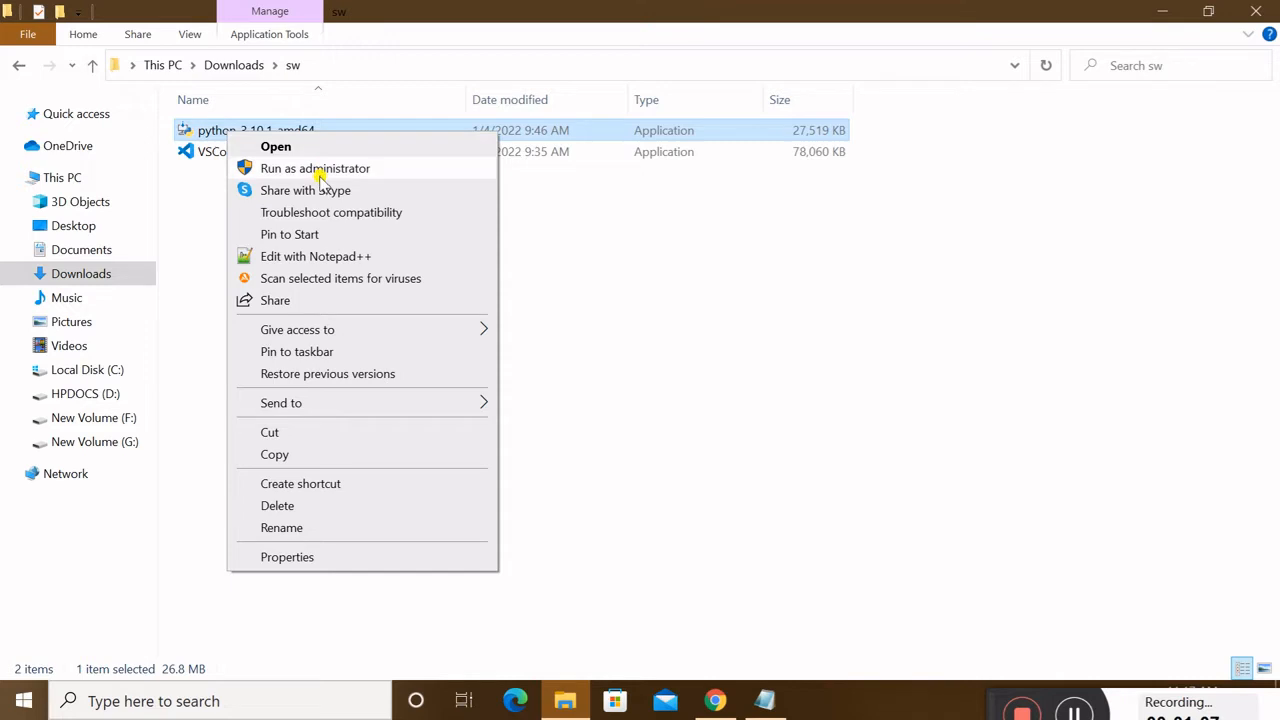
click(297, 168)
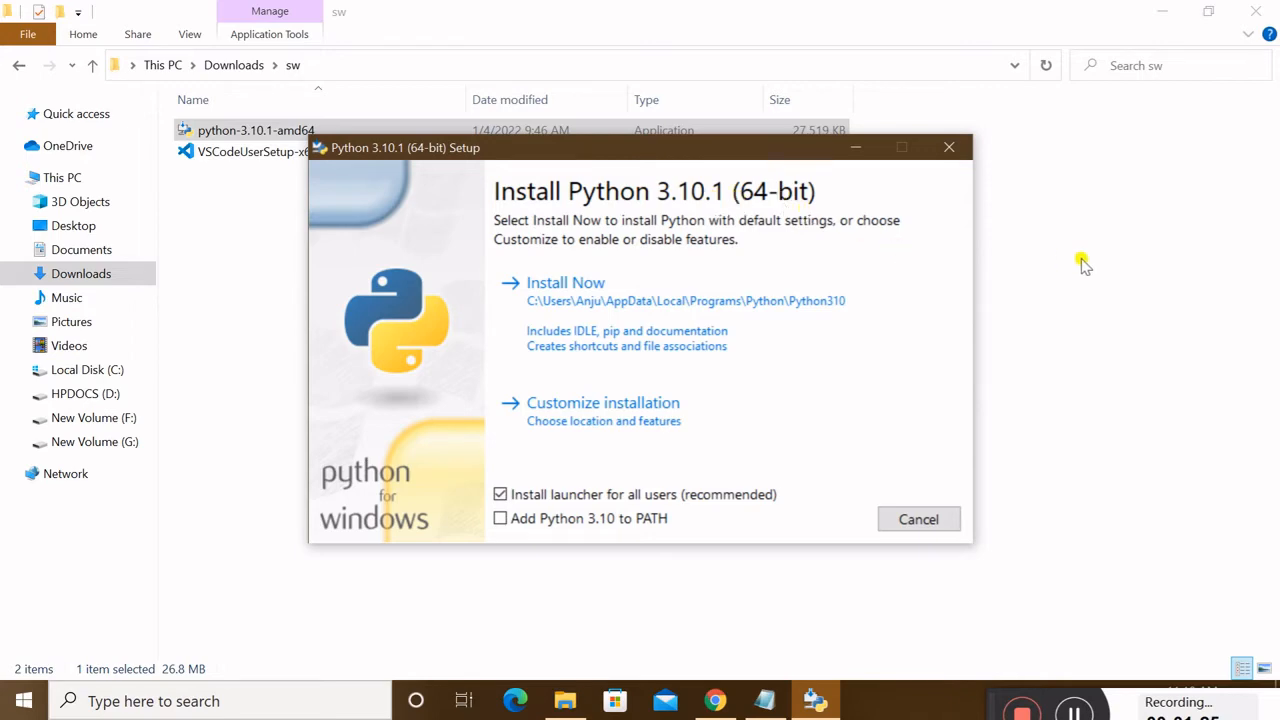
Minimize the windows behind the setup, install Python 3.10.1 with the default settings and close the finished setup
click(1174, 10)
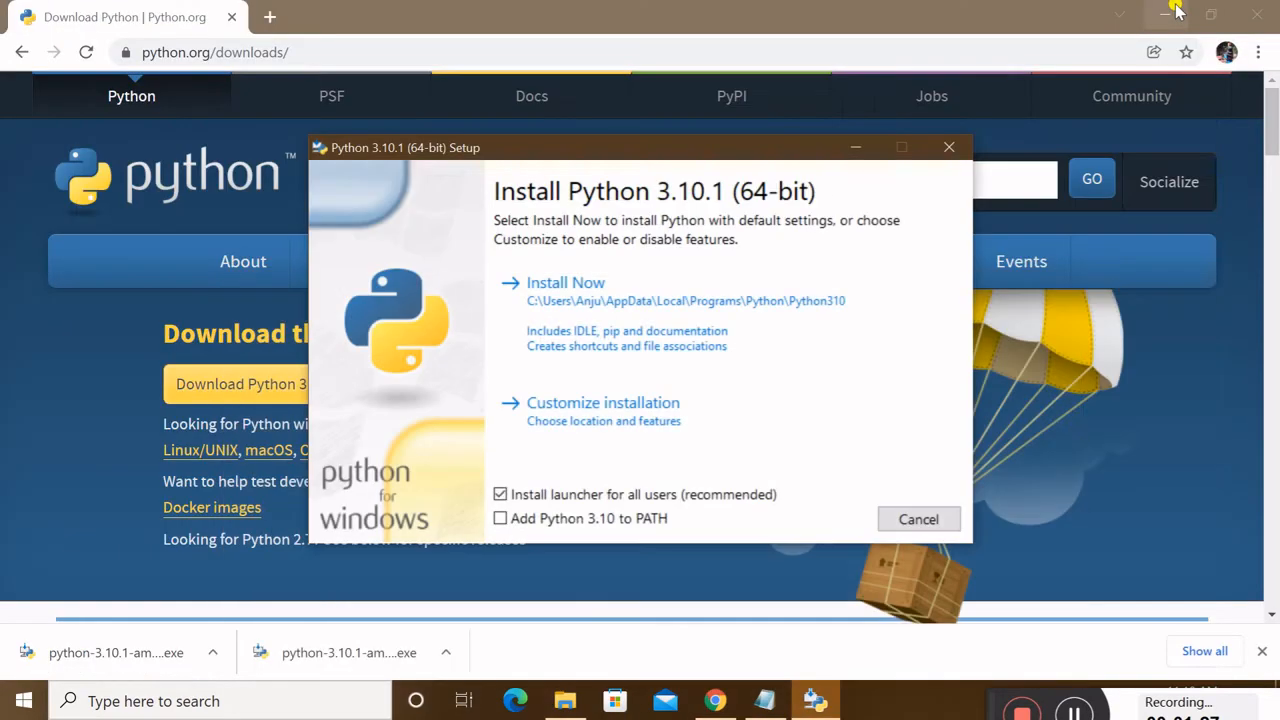
click(1164, 18)
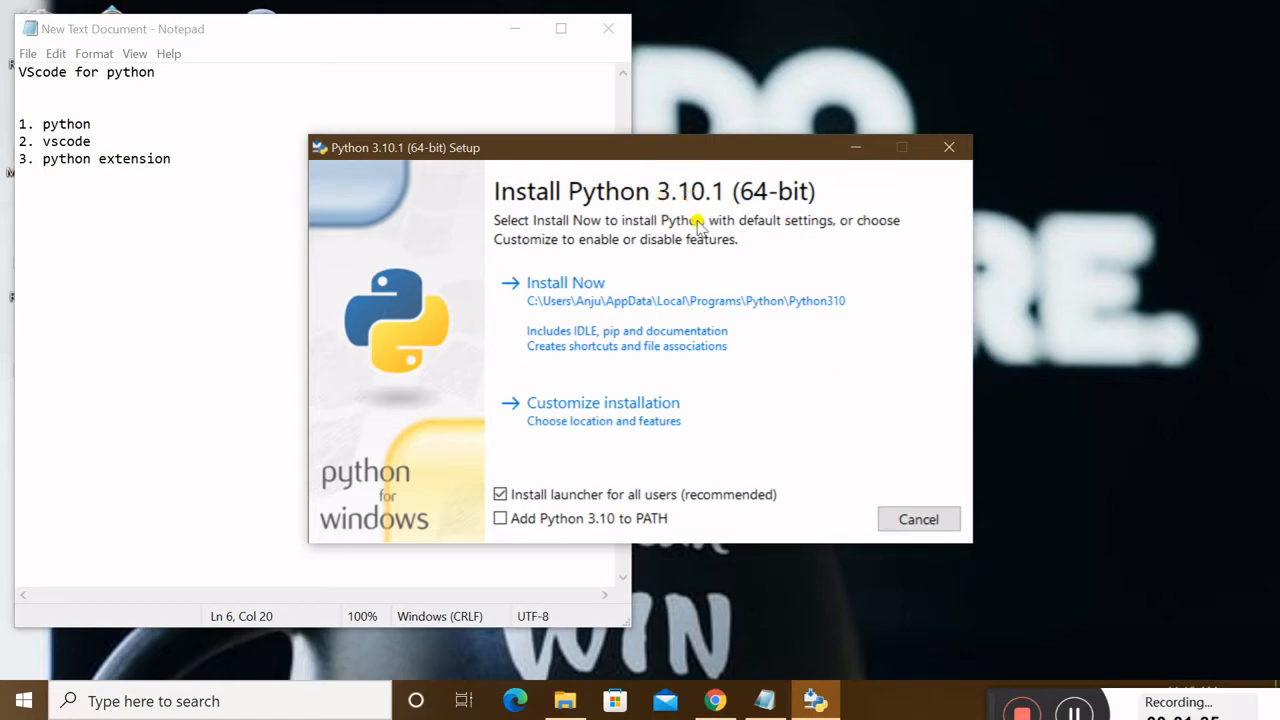
click(588, 287)
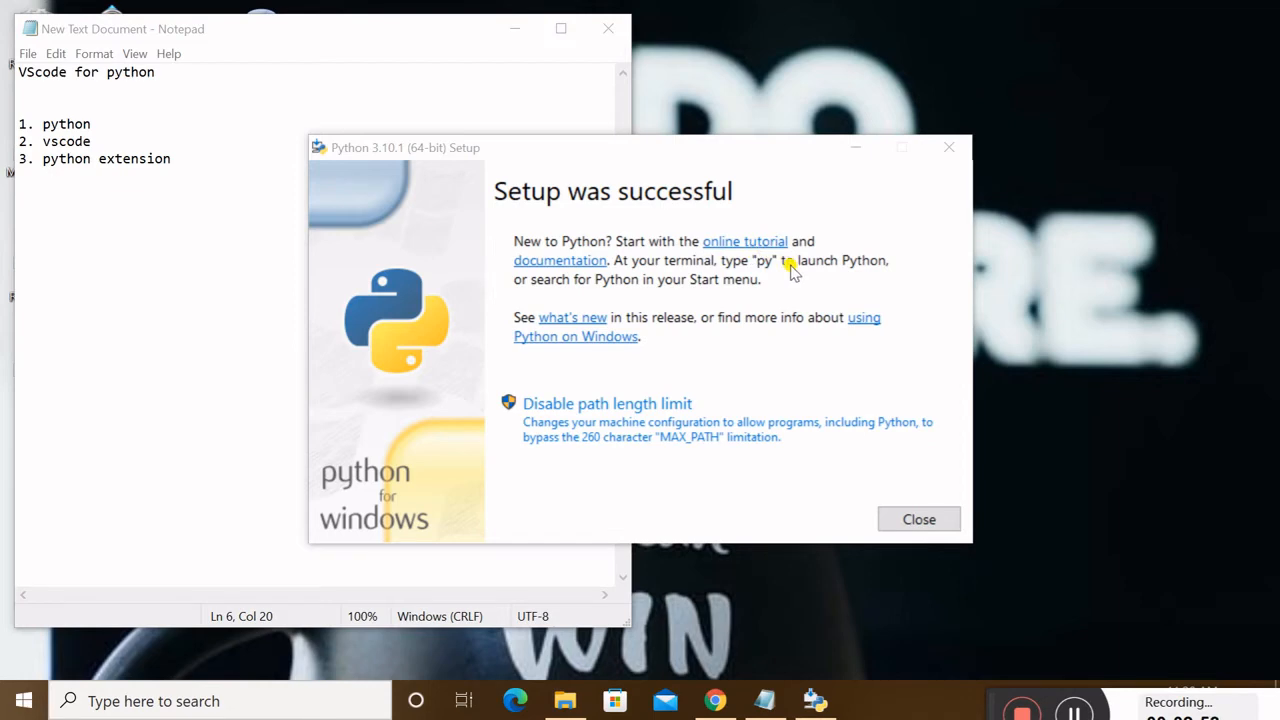
click(919, 519)
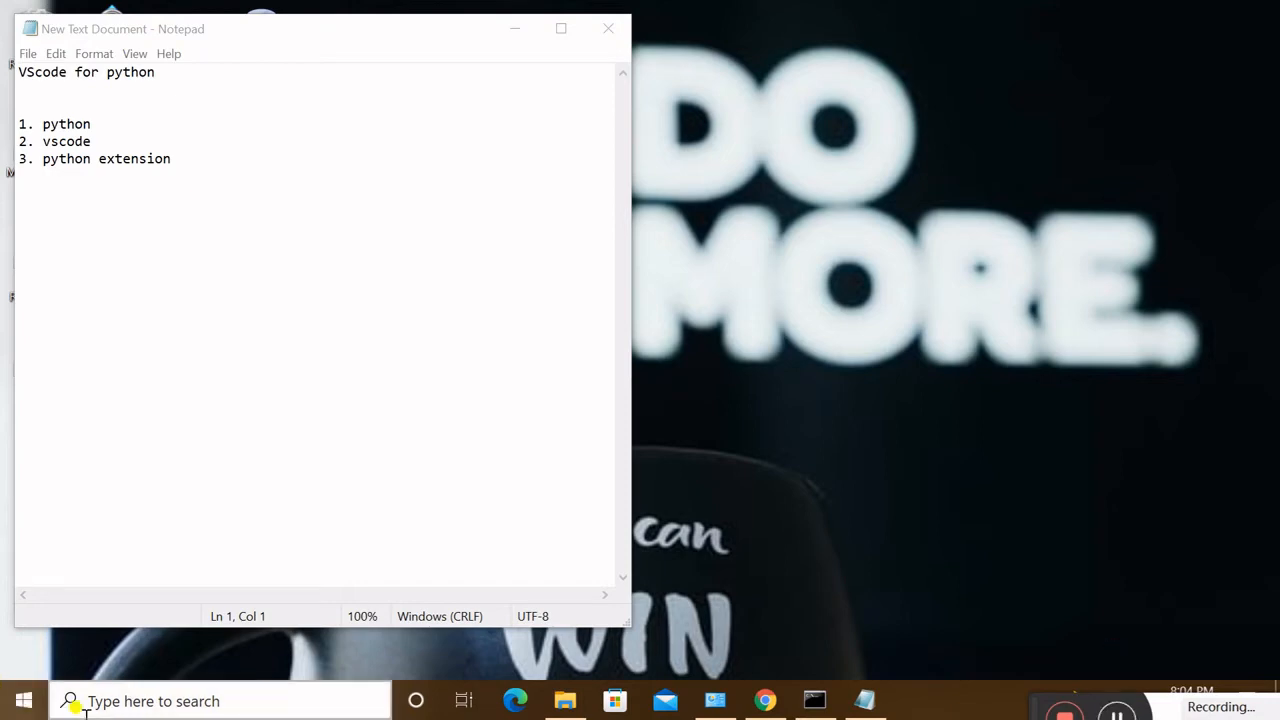
Open Command Prompt and check the installed Python version with "py --version"
click(157, 704)
text(cmd)
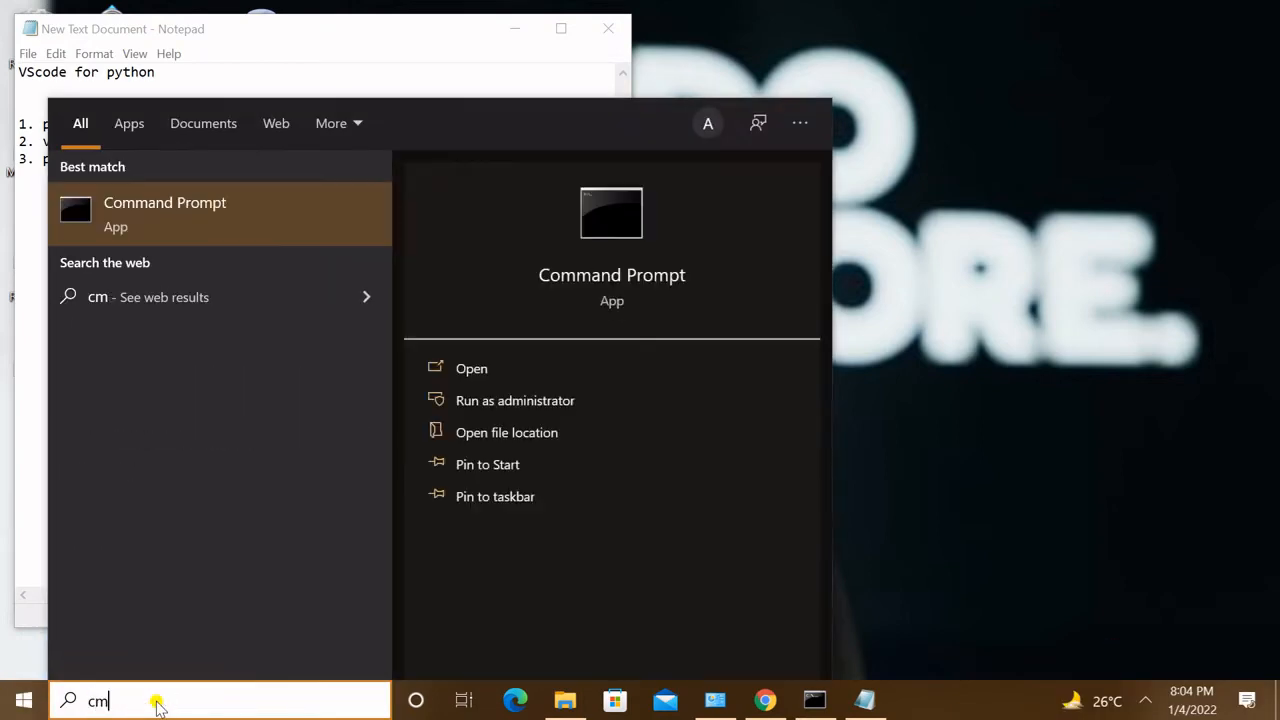
click(257, 223)
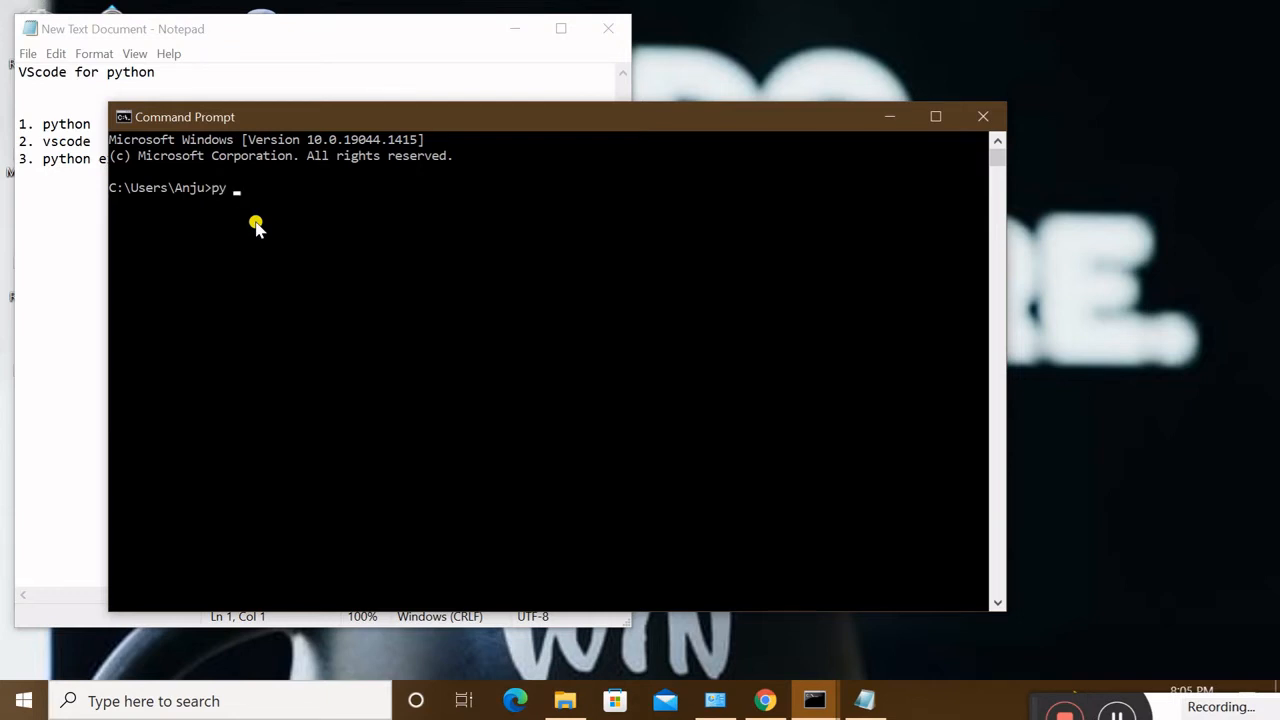
text(py --version)
key(Return)
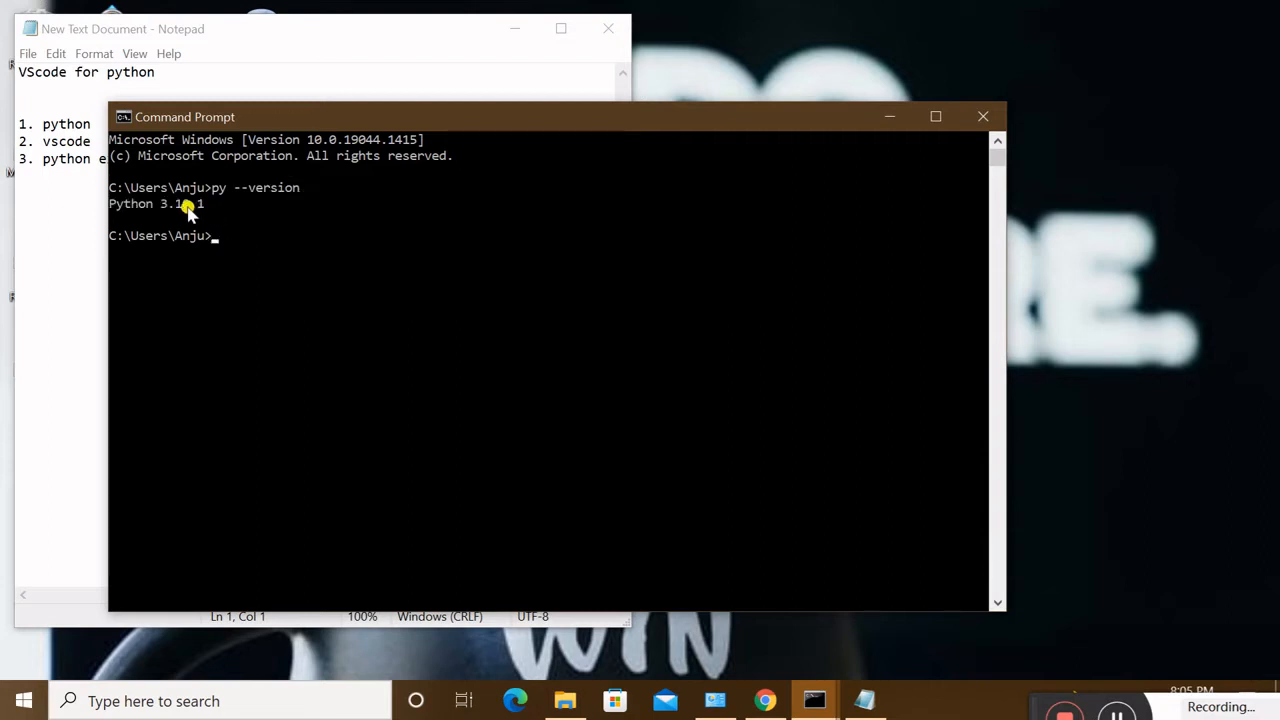
Start the Python interpreter with "py", exit it again and move the Command Prompt window aside
click(237, 240)
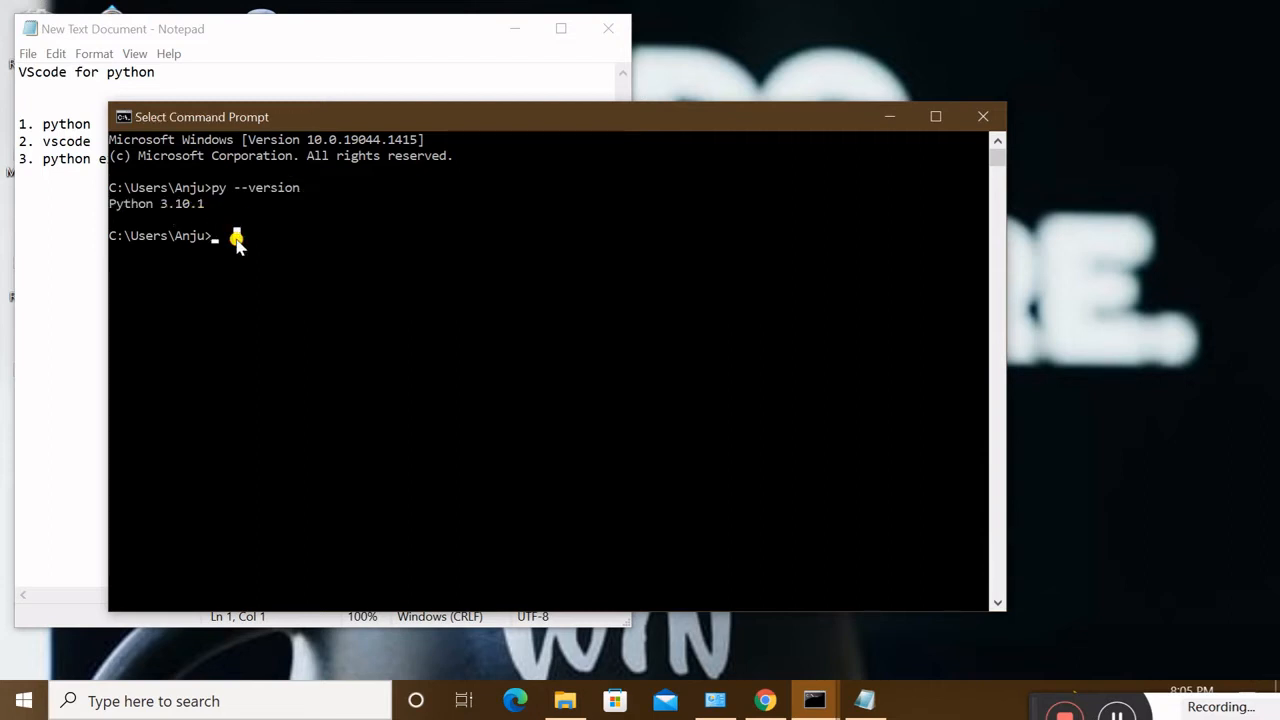
text(p)
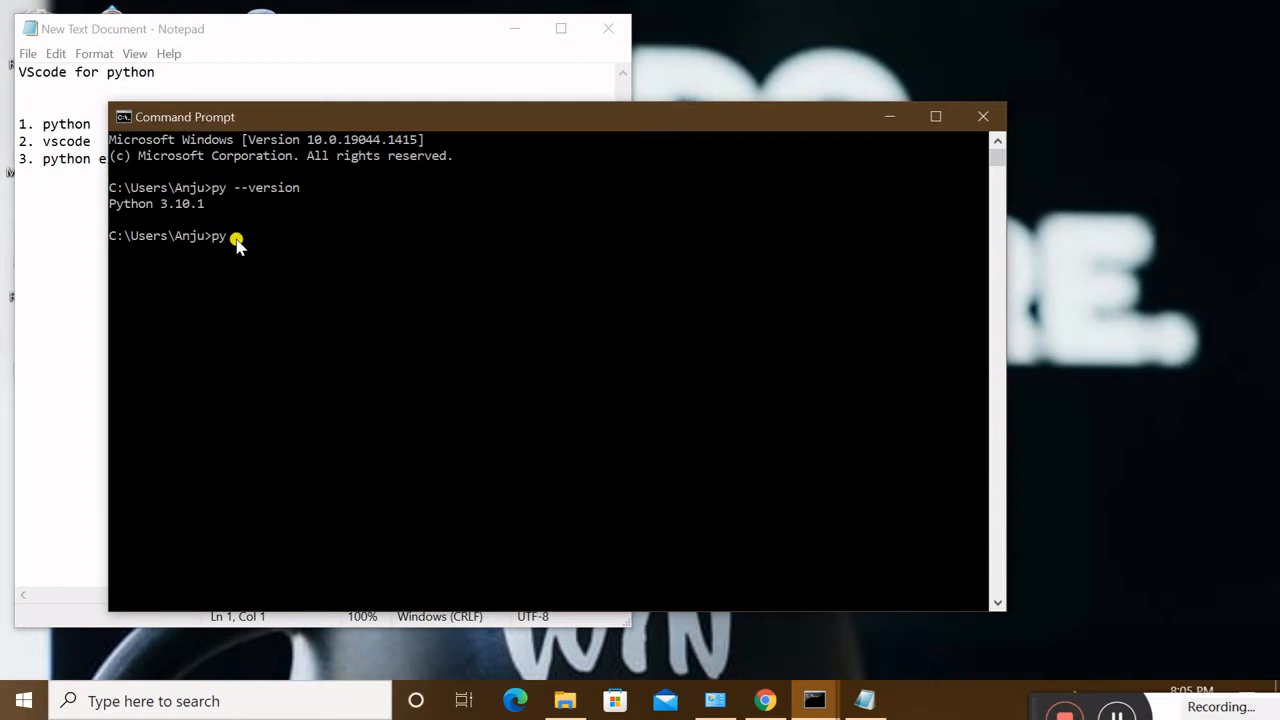
text(y)
key(Return)
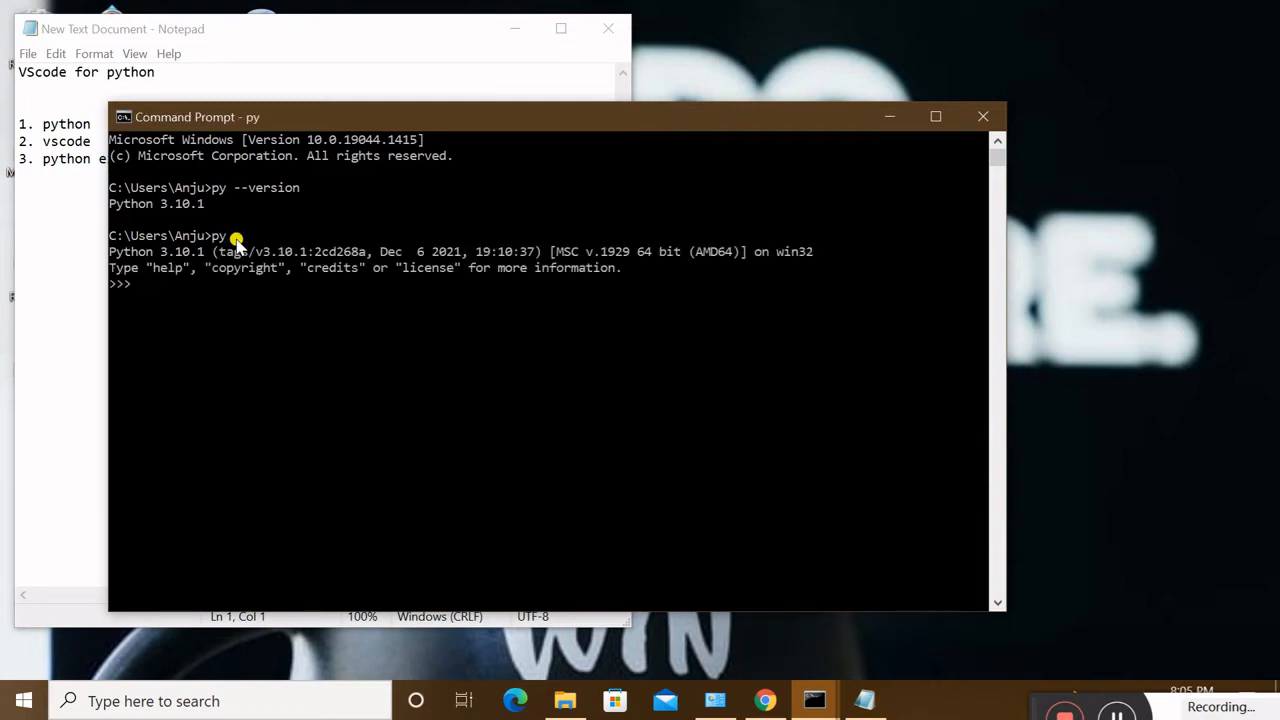
key(Return)
drag(806, 116, 1038, 130)
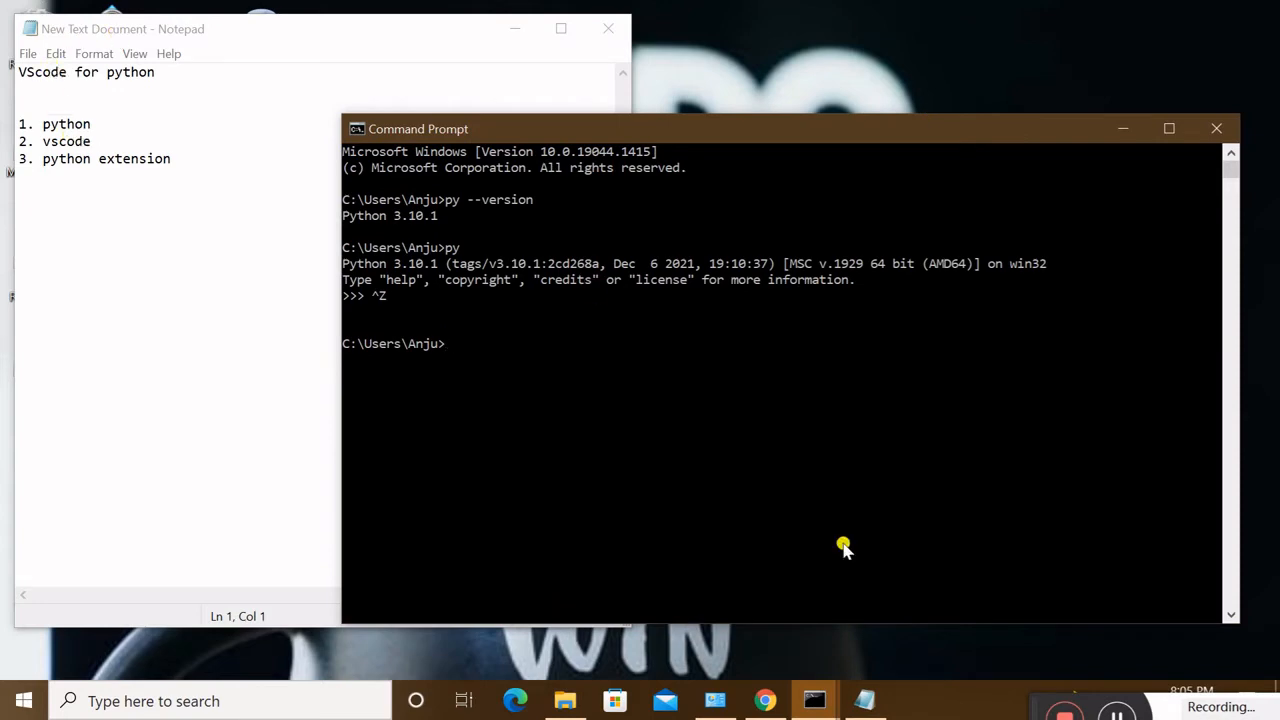
Switch to Chrome, search for "vscode download" and open the official Visual Studio Code download page
click(764, 704)
click(256, 52)
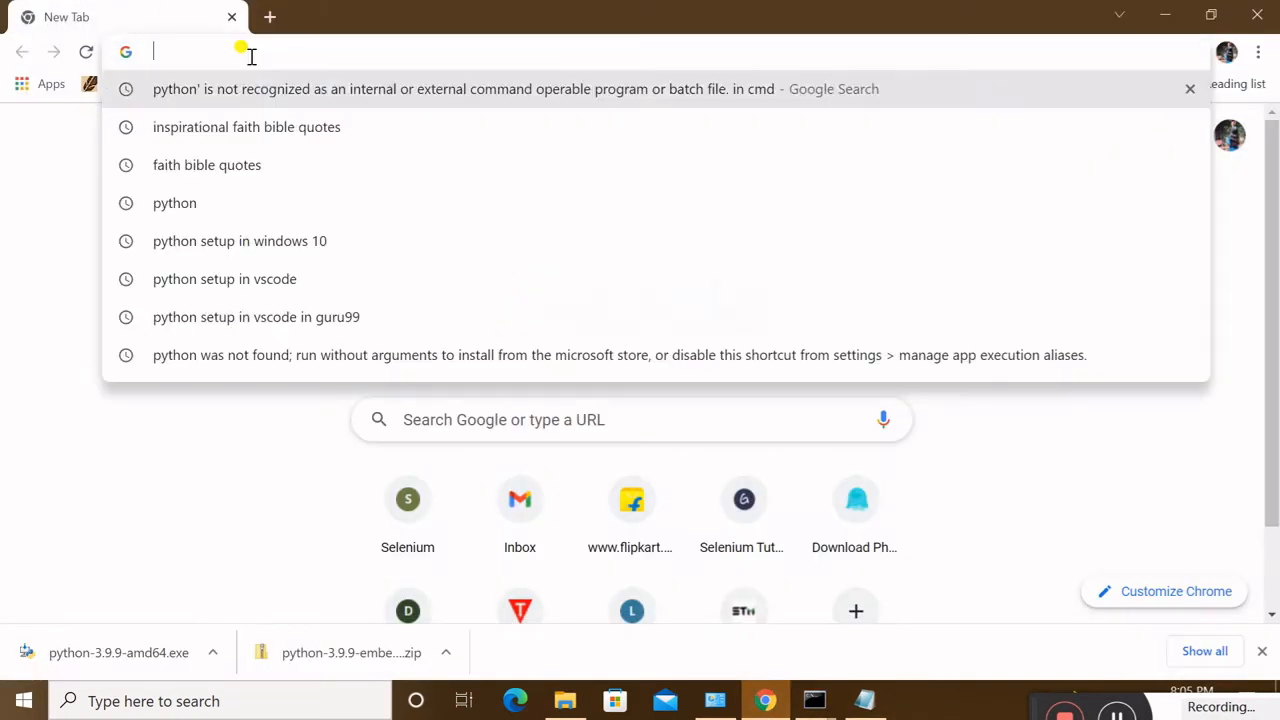
text(vs)
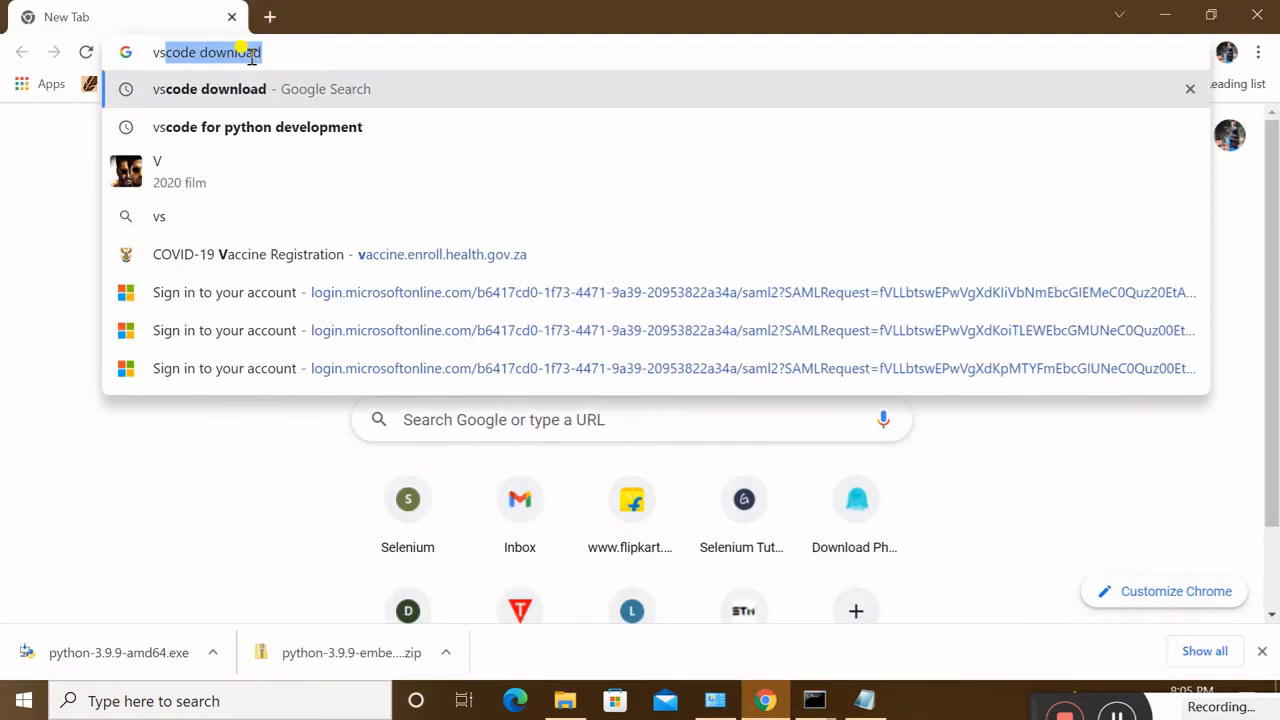
key(Return)
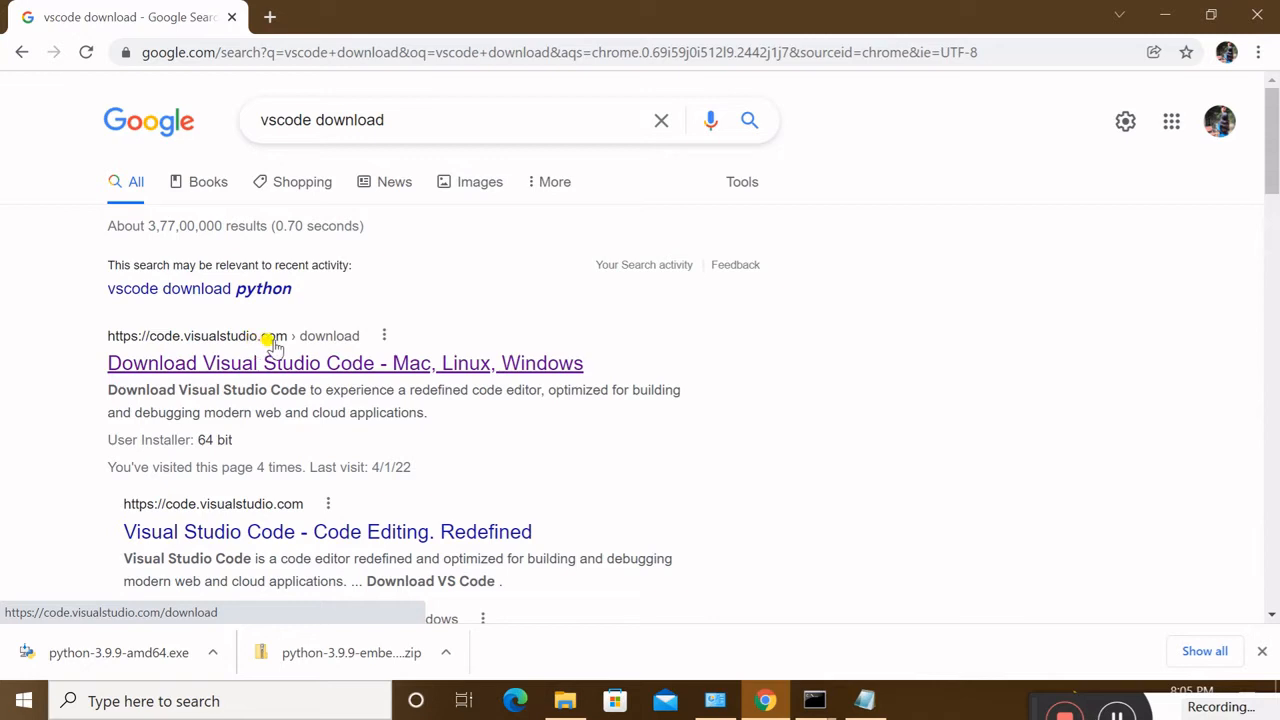
click(247, 364)
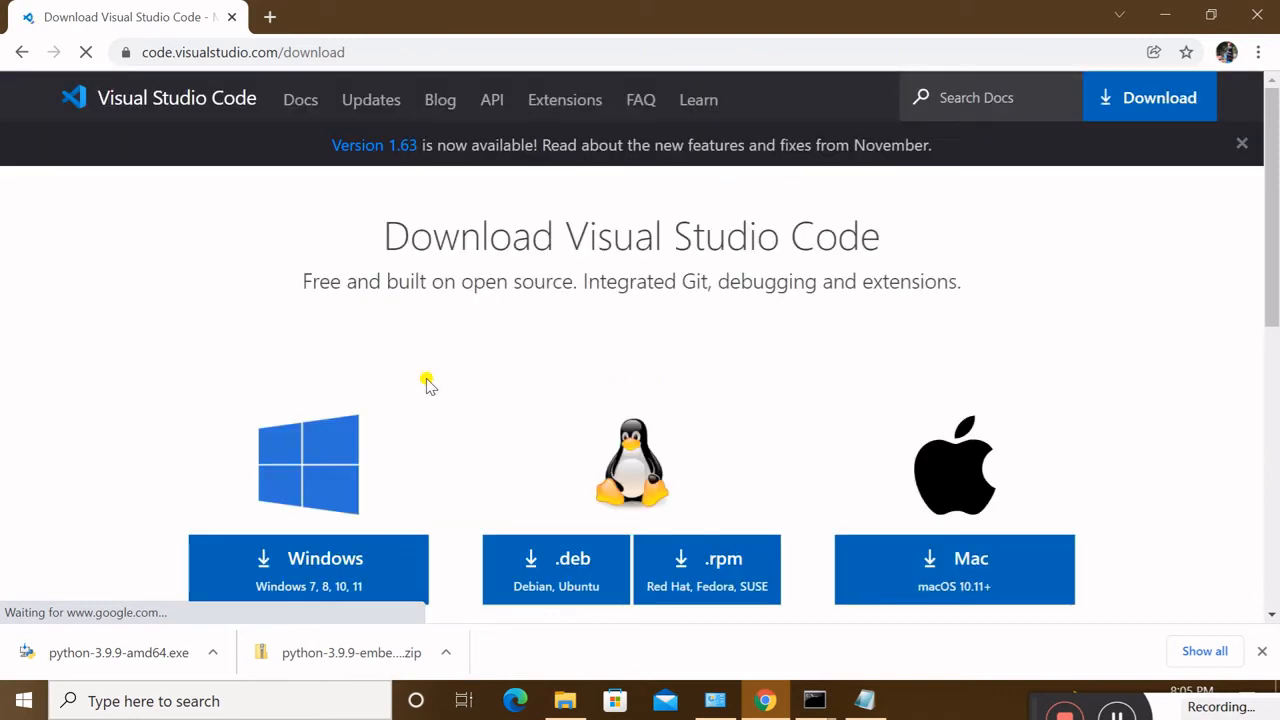
Start downloading the Windows version of Visual Studio Code, then pause the download
scroll(418, 365, down, 1)
scroll(418, 362, down, 1)
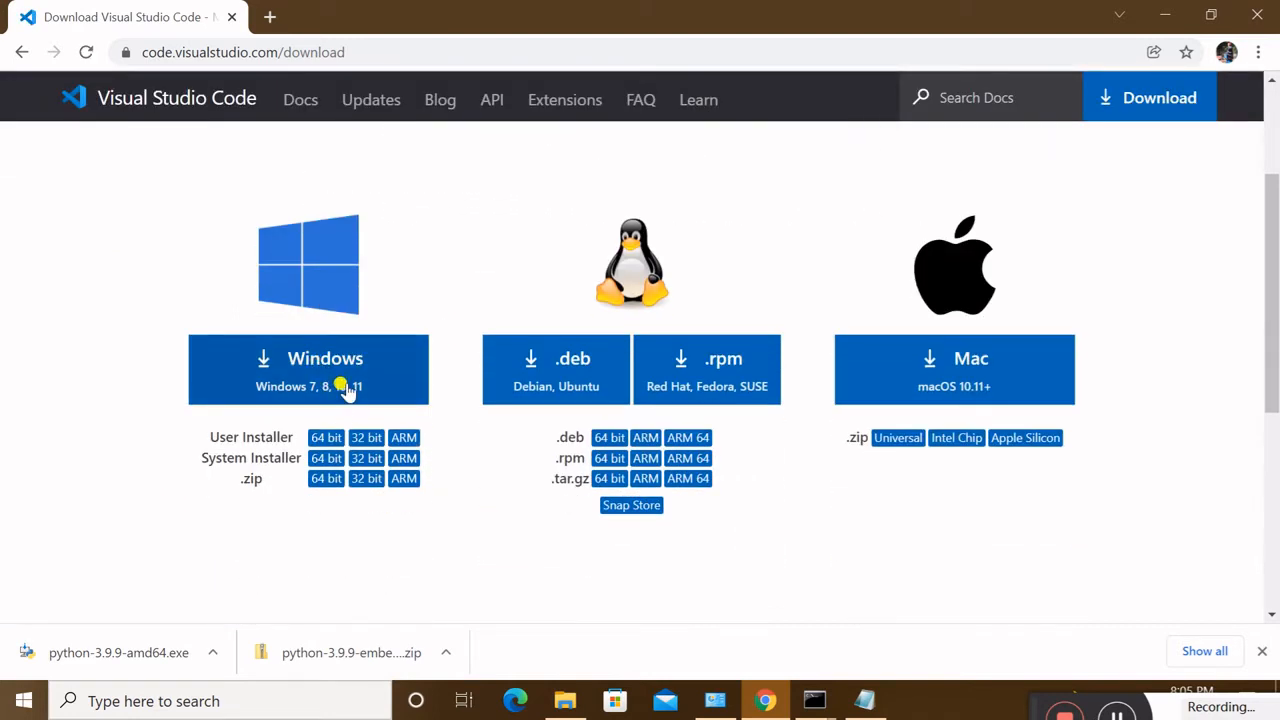
click(283, 372)
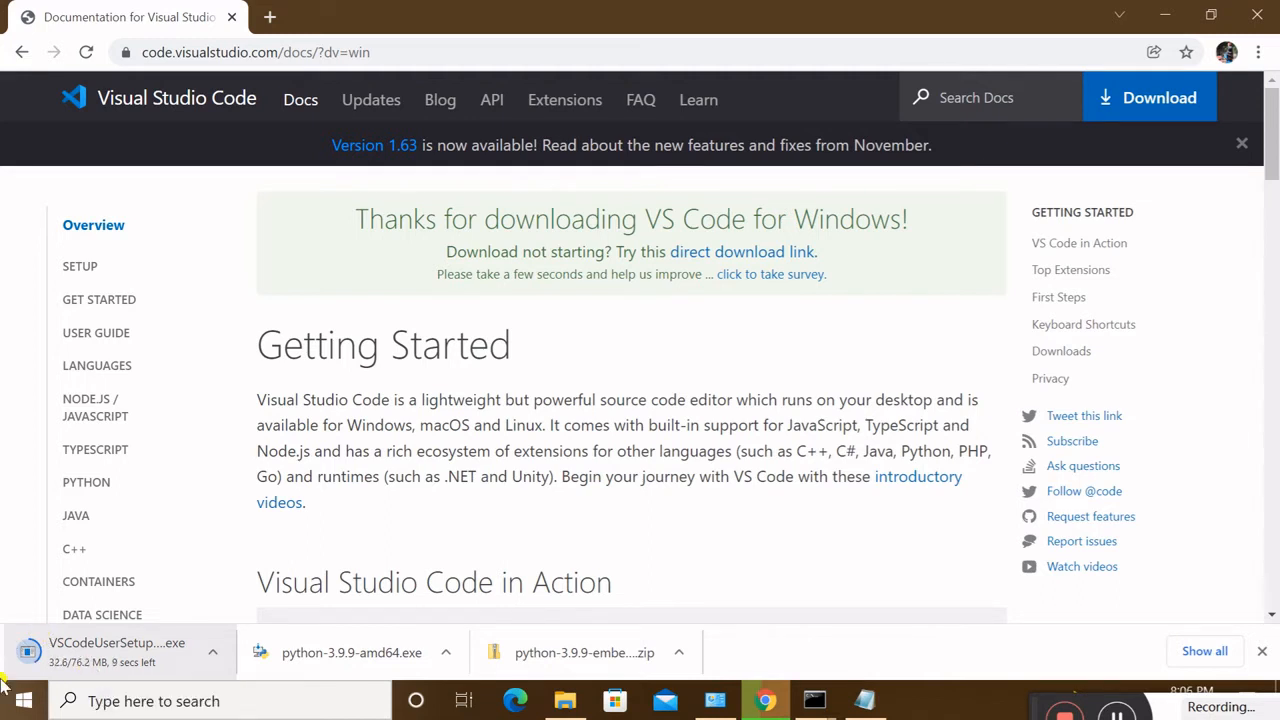
click(212, 652)
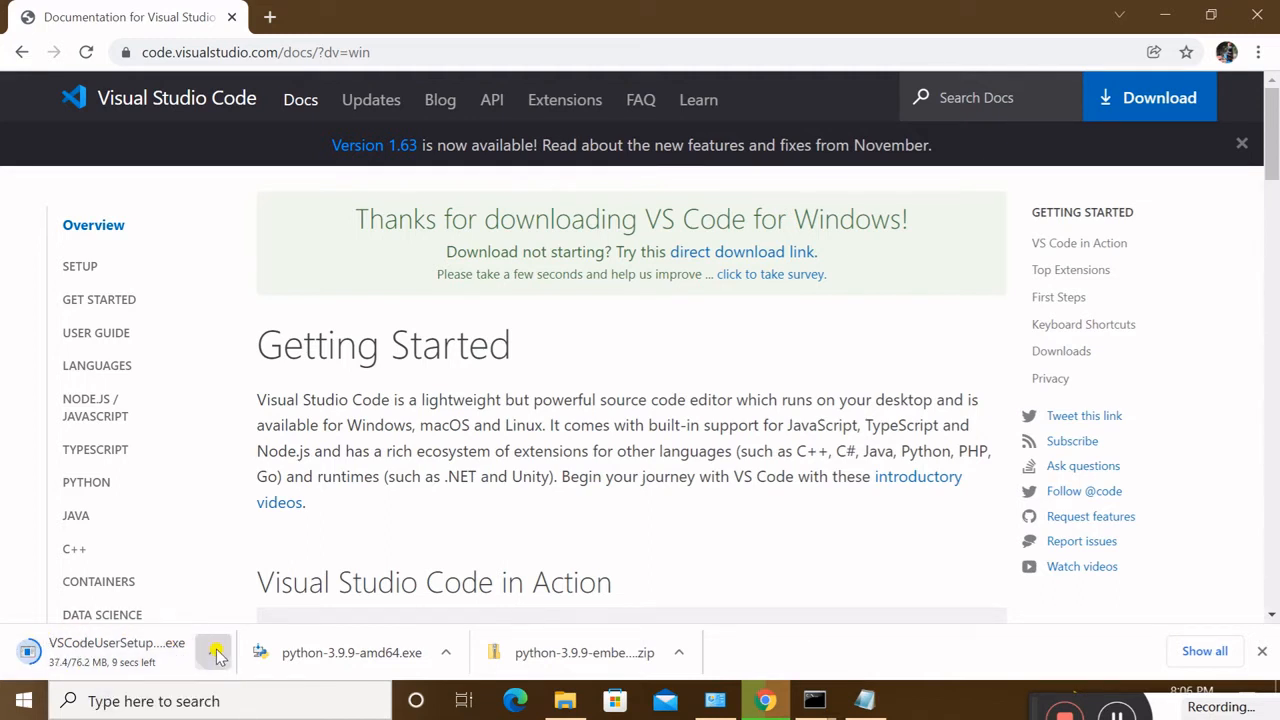
click(260, 560)
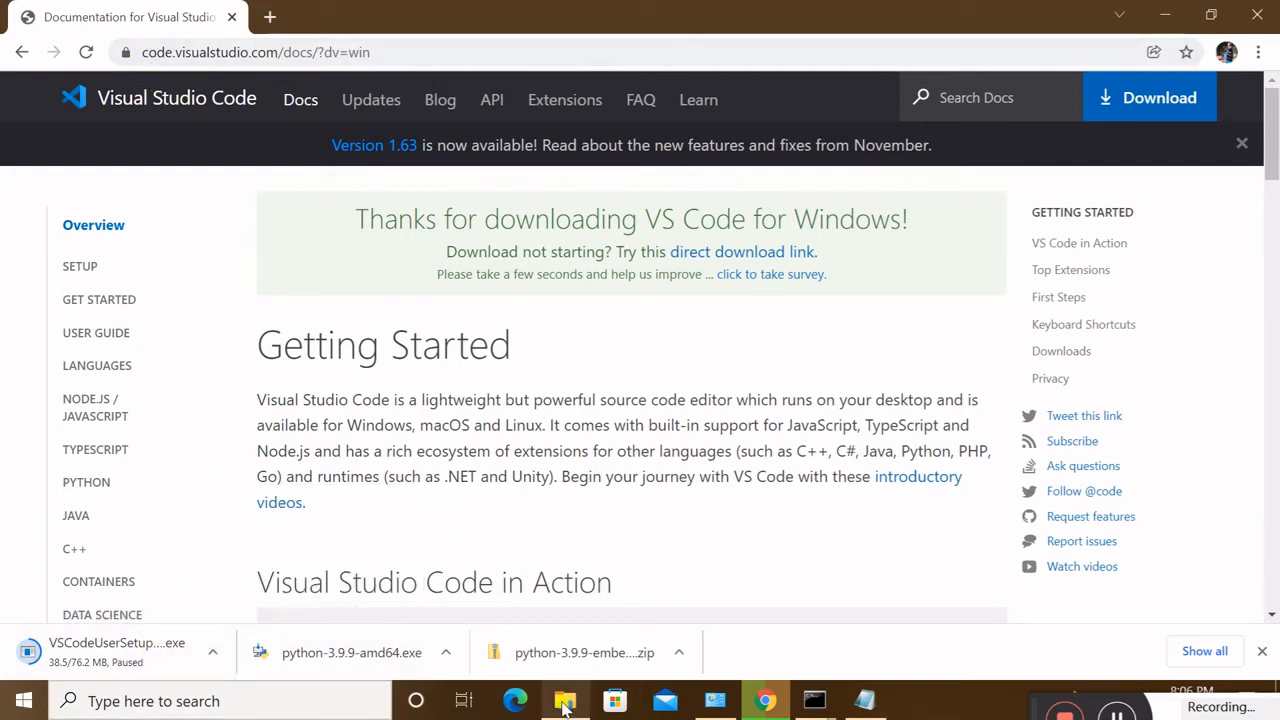
Switch to File Explorer, run VSCodeUserSetup-x64-1.63.2 in the sw folder as administrator and agree to continue with the user installer
mouse_move(565, 705)
click(569, 563)
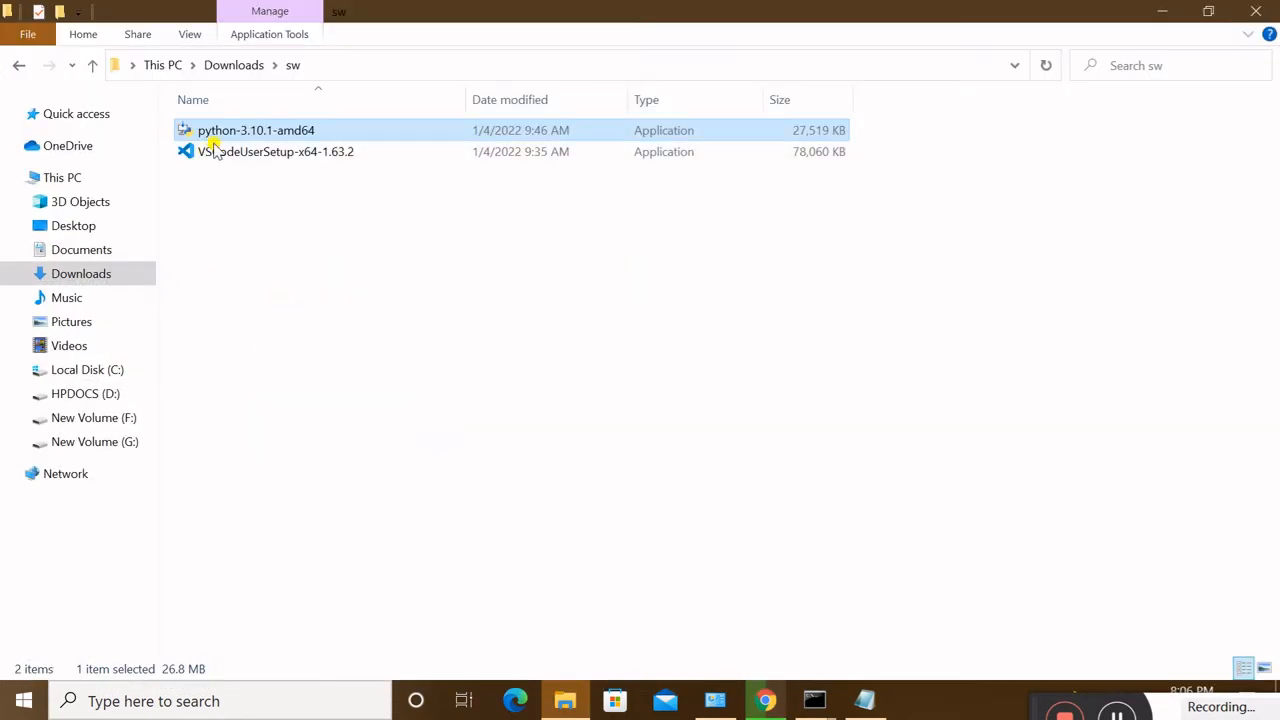
click(260, 209)
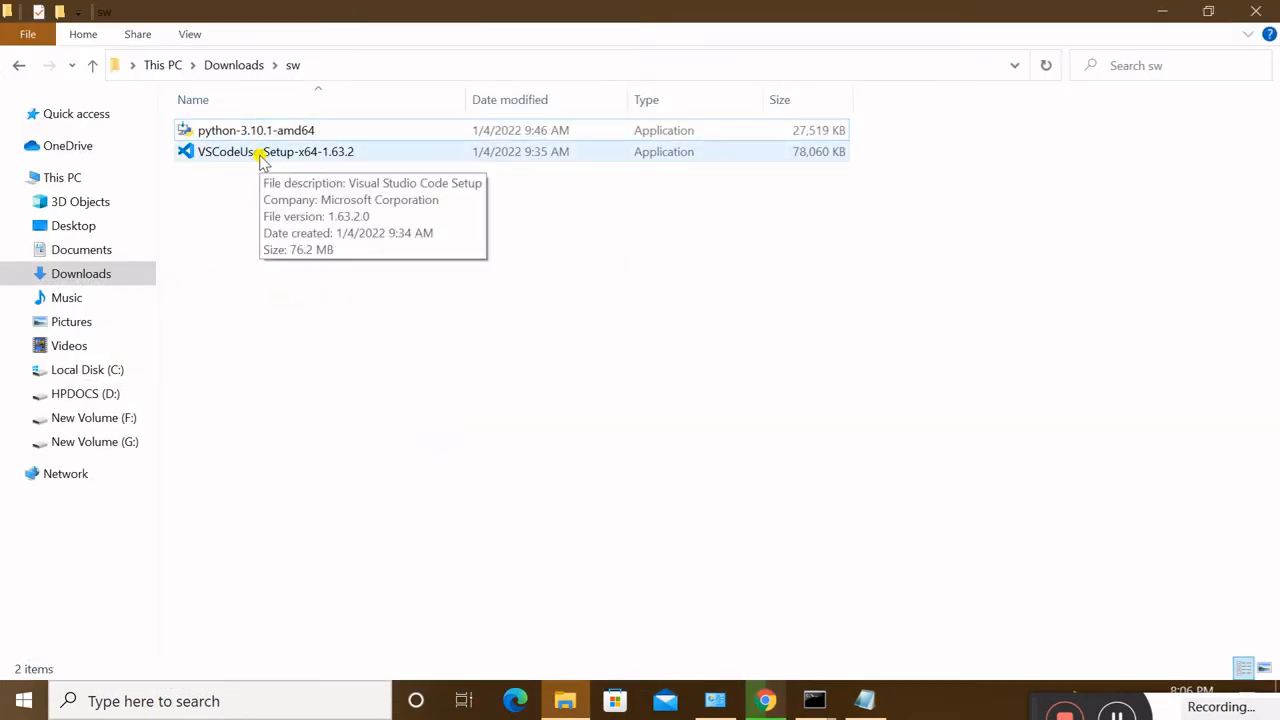
double_click(260, 155)
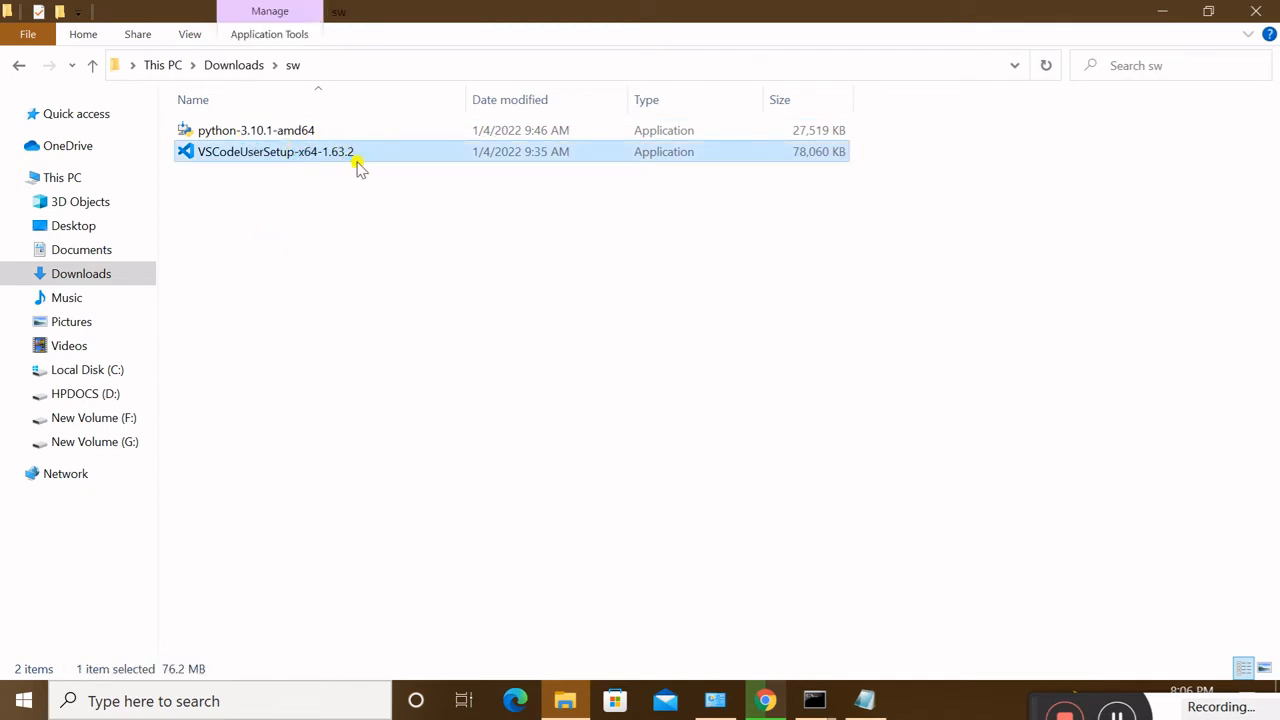
right_click(262, 157)
click(206, 200)
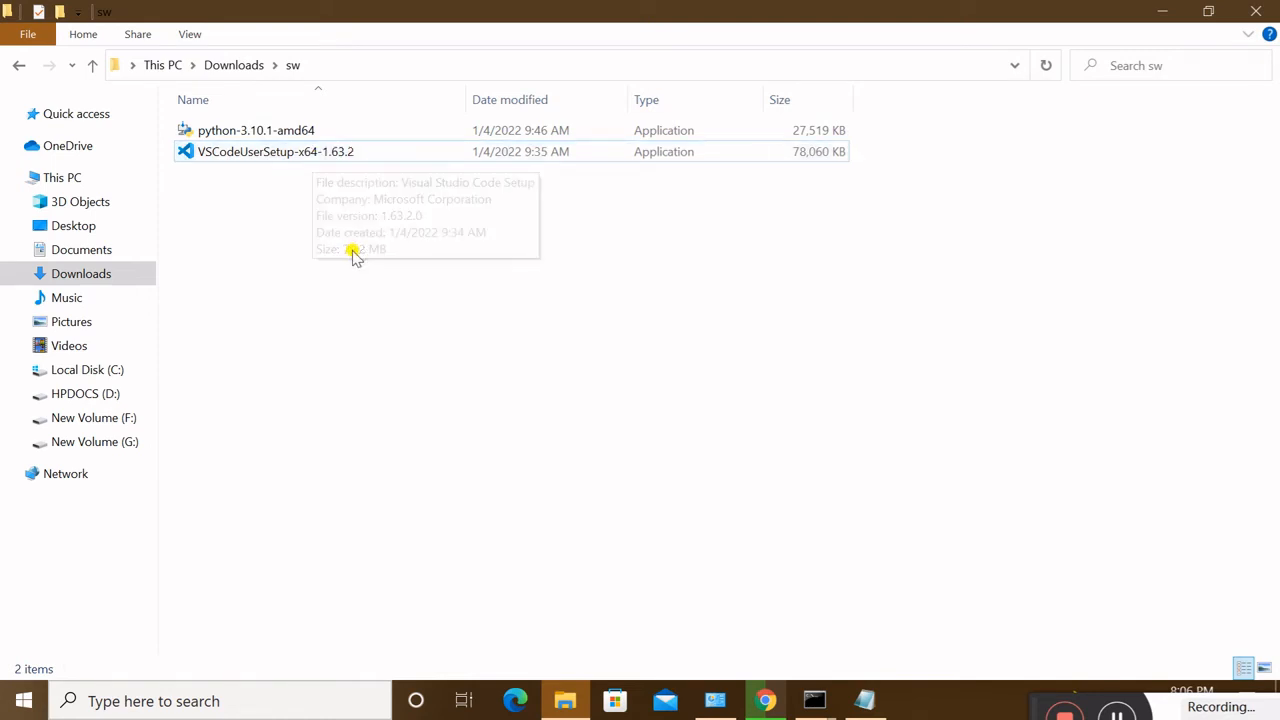
click(334, 160)
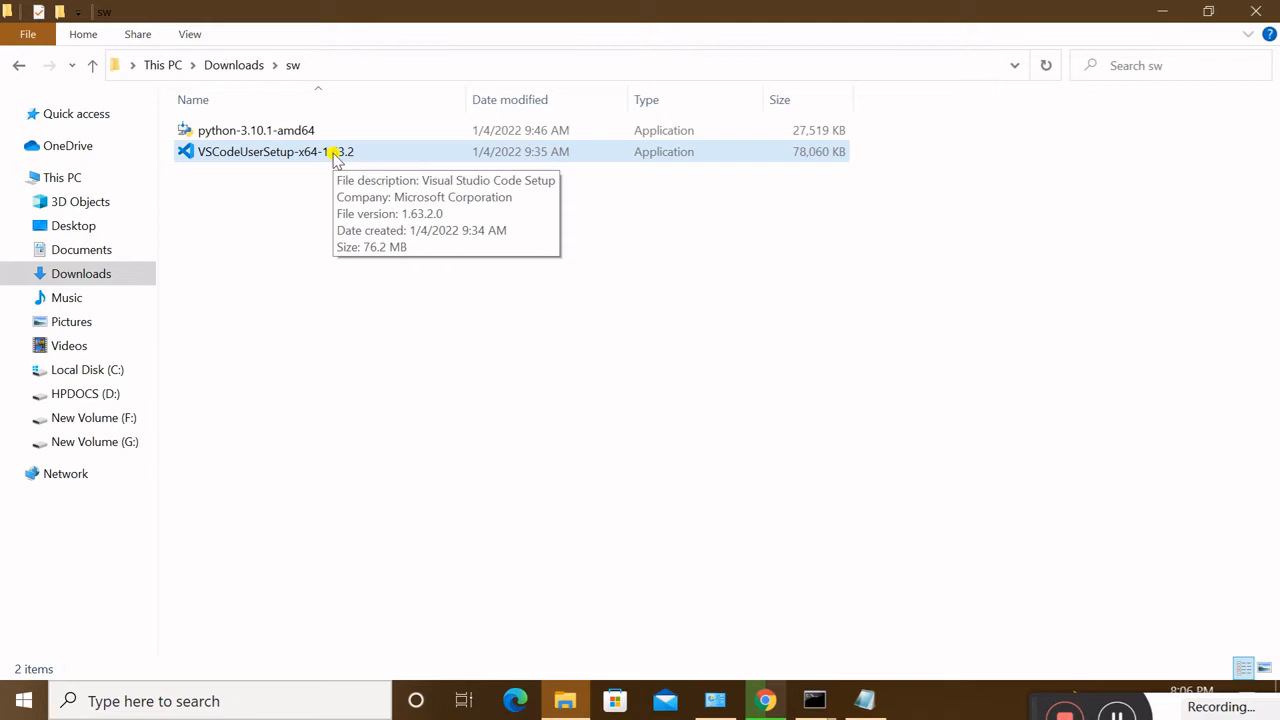
click(332, 152)
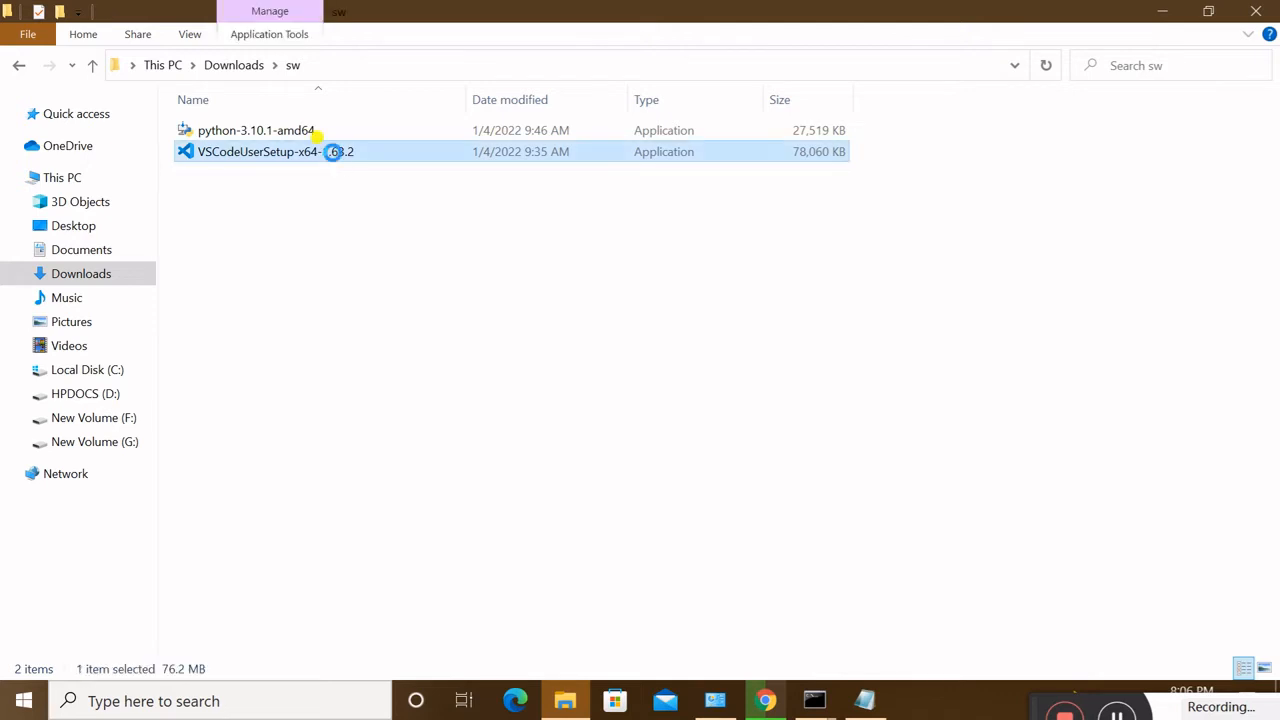
right_click(332, 152)
click(400, 191)
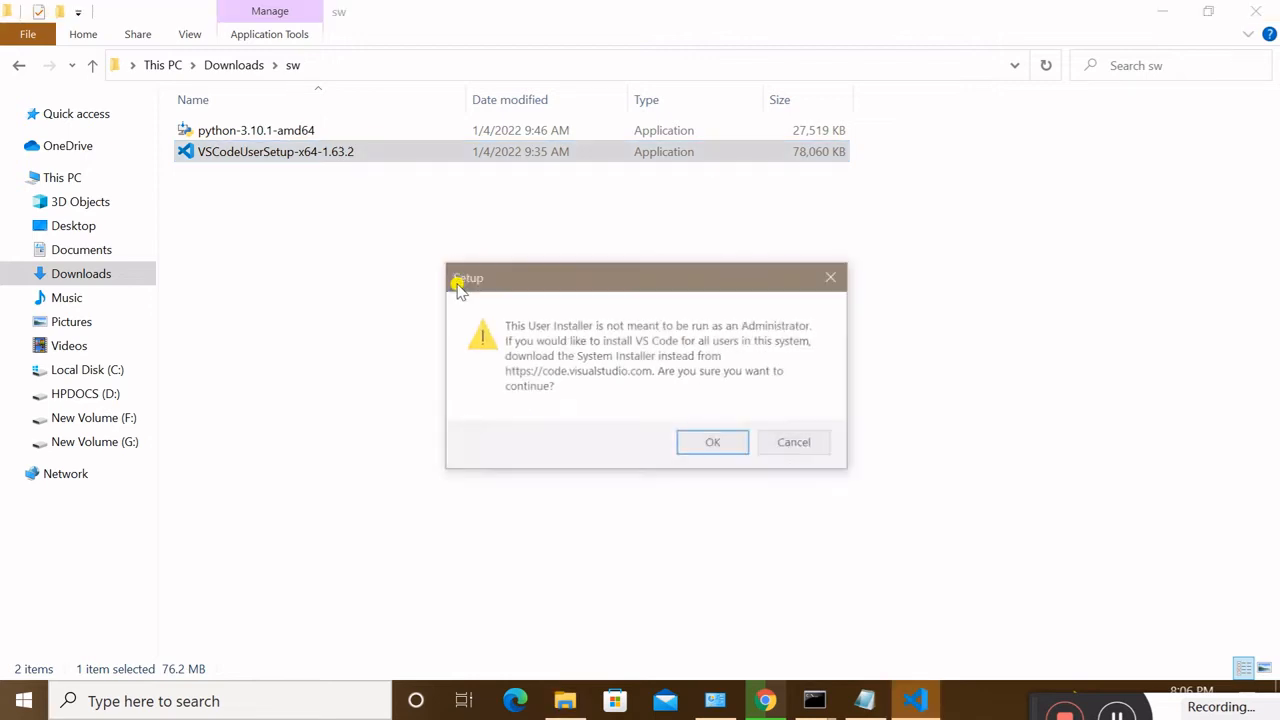
click(712, 446)
Look through the license agreement in the Visual Studio Code setup
scroll(459, 388, down, 1)
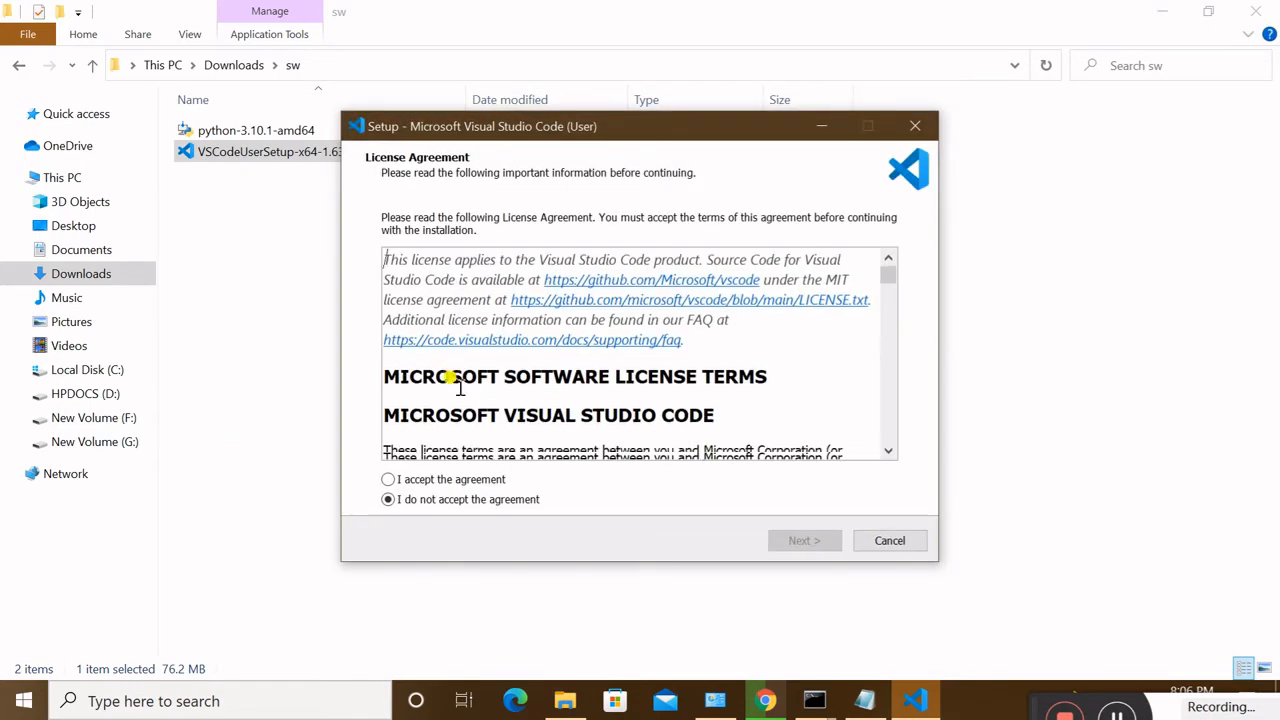
scroll(455, 378, down, 5)
scroll(449, 369, up, 6)
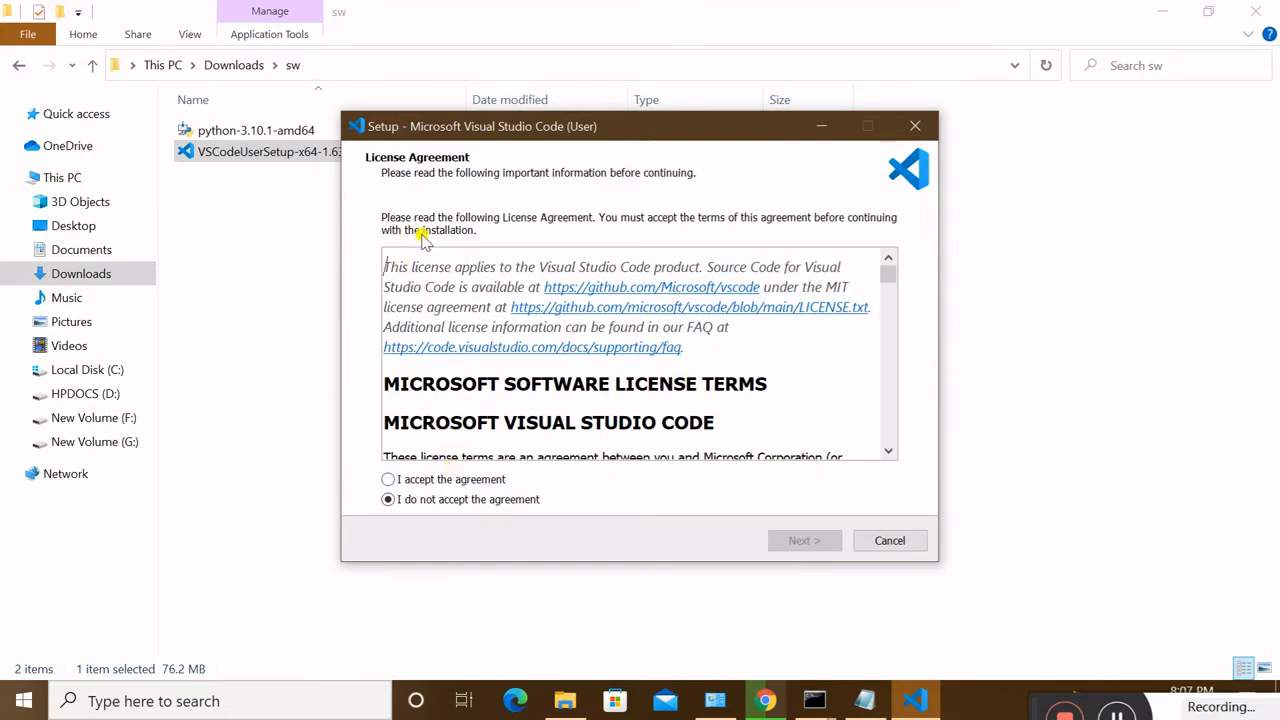
Accept the license agreement and keep the default destination location and the Visual Studio Code Start Menu folder
click(386, 480)
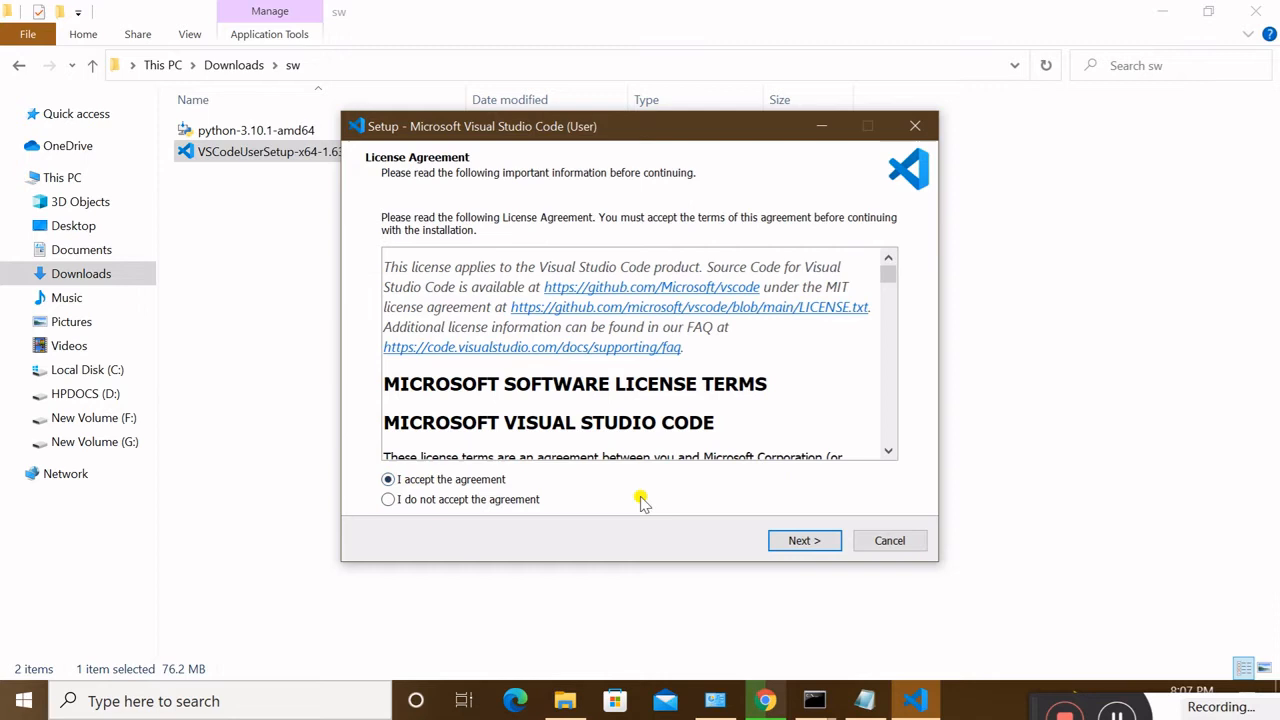
click(801, 543)
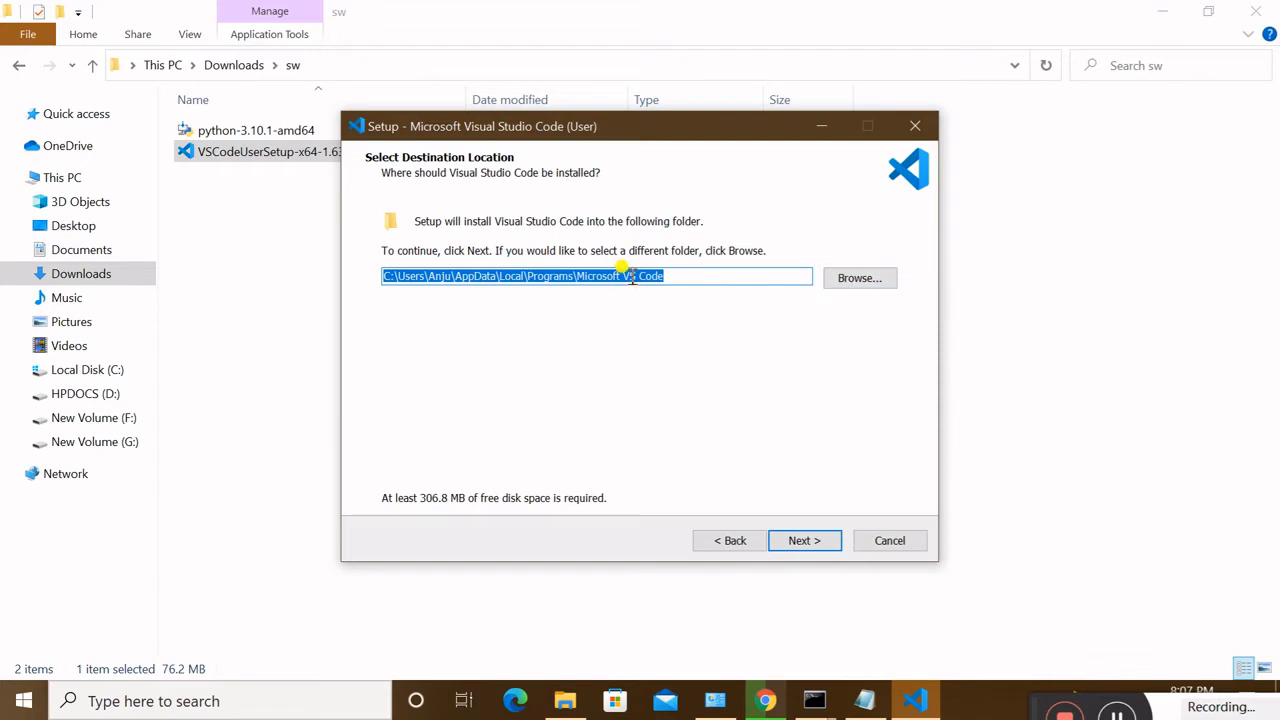
click(805, 541)
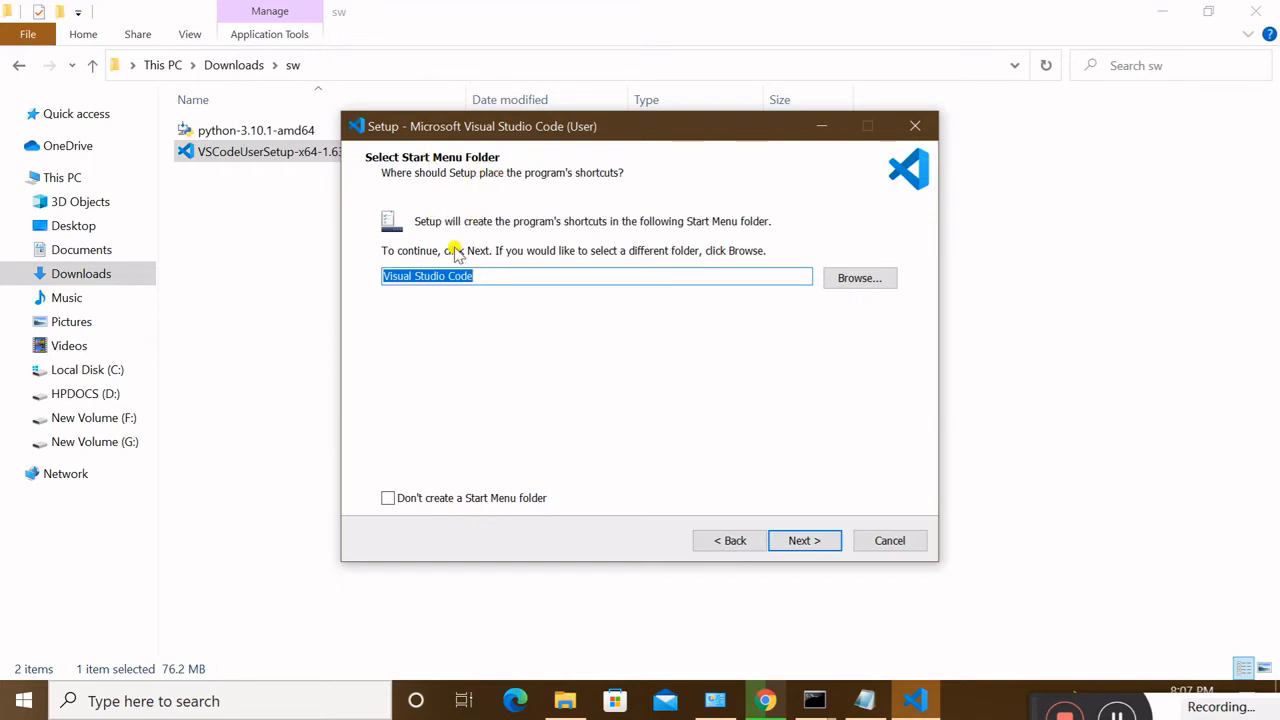
click(798, 548)
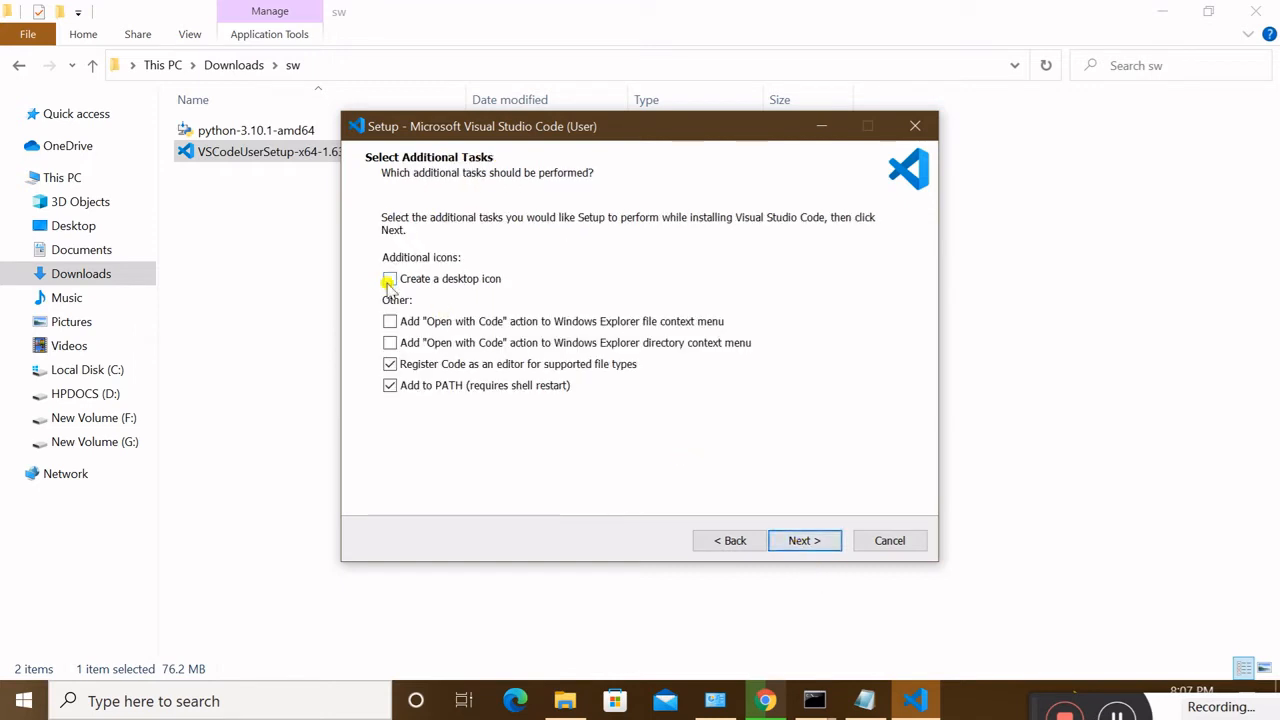
Add the desktop icon task, install Visual Studio Code and finish the setup with Launch Visual Studio Code enabled
click(392, 280)
click(797, 545)
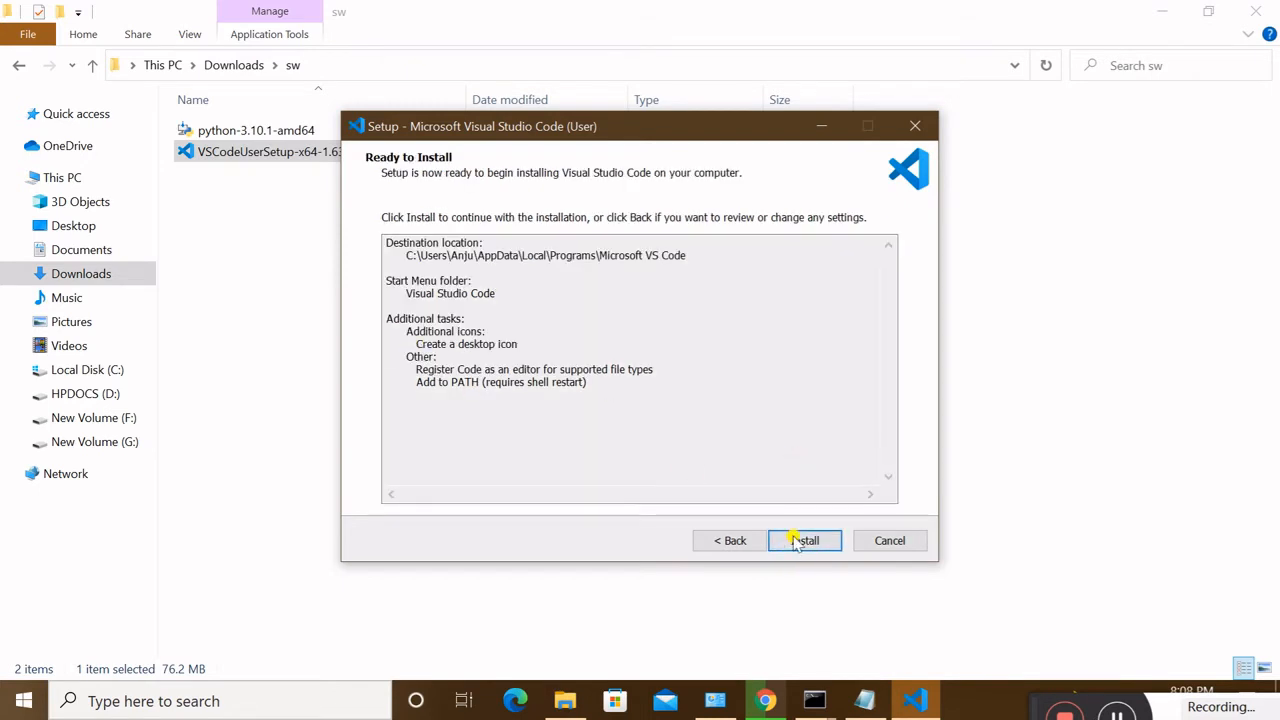
click(805, 541)
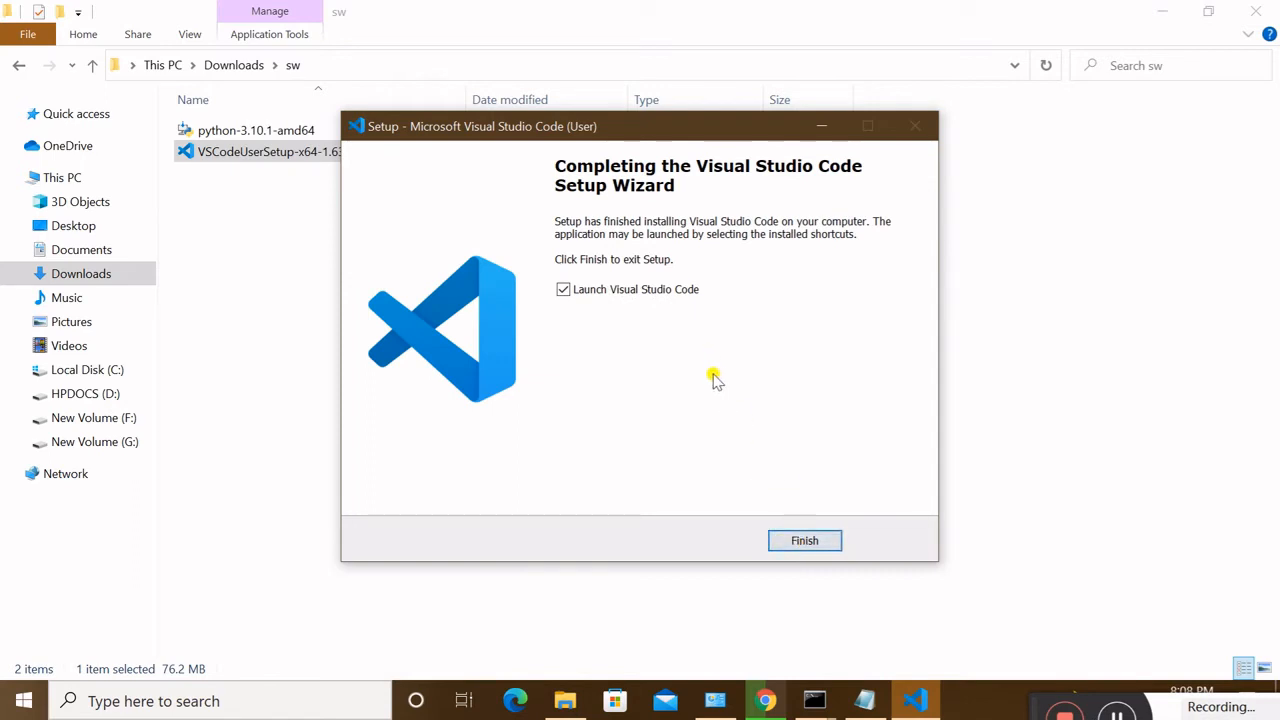
click(806, 541)
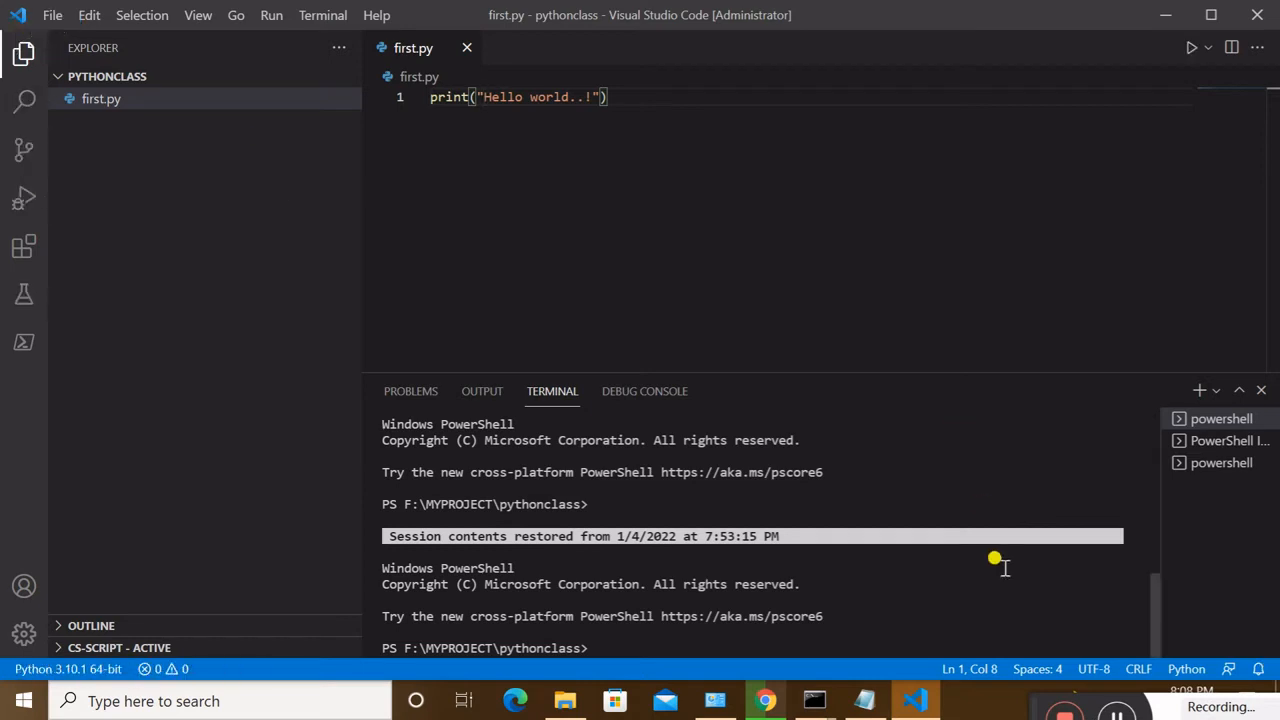
Look through the Search, Source Control, Run and Debug, and Extensions views of Visual Studio Code
click(1113, 708)
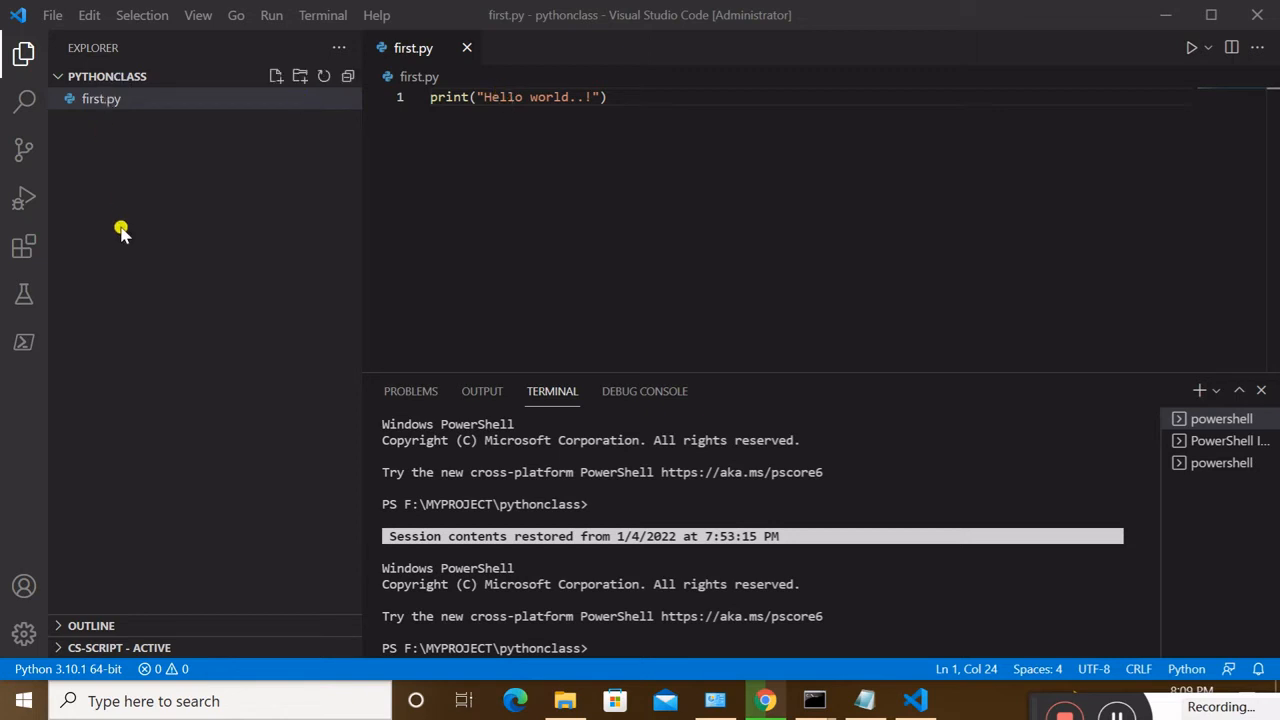
click(21, 14)
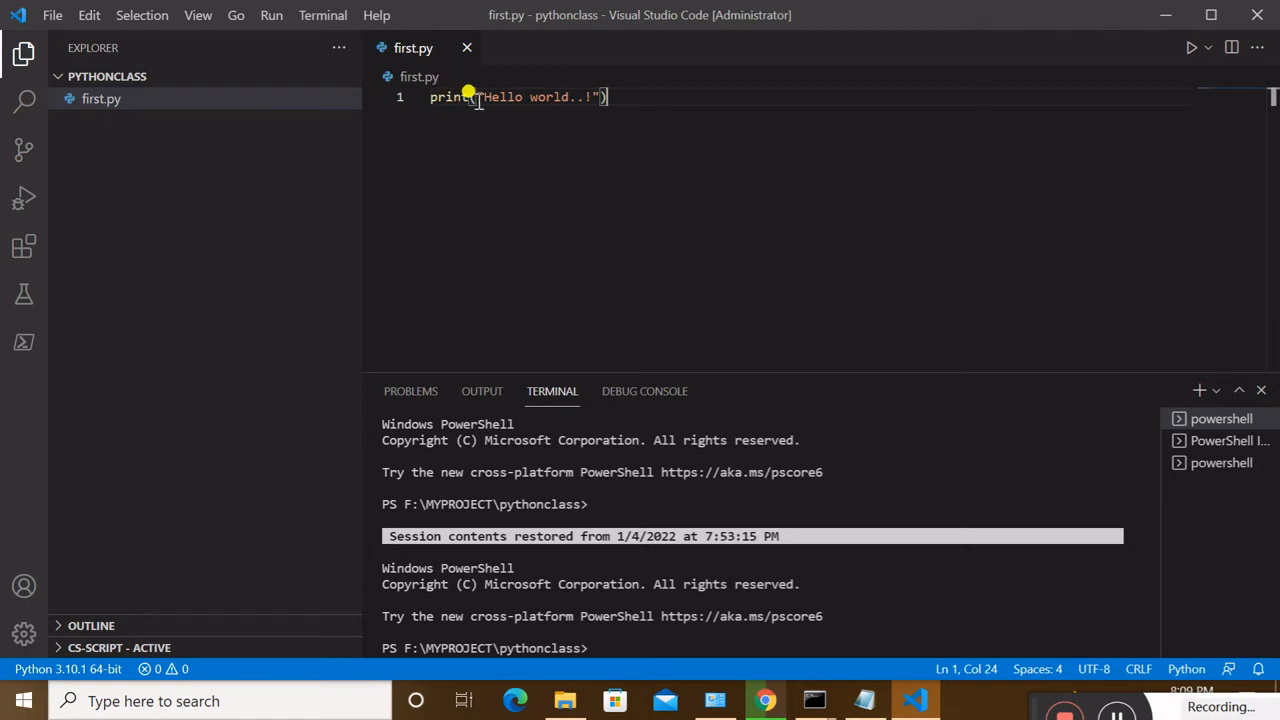
click(21, 105)
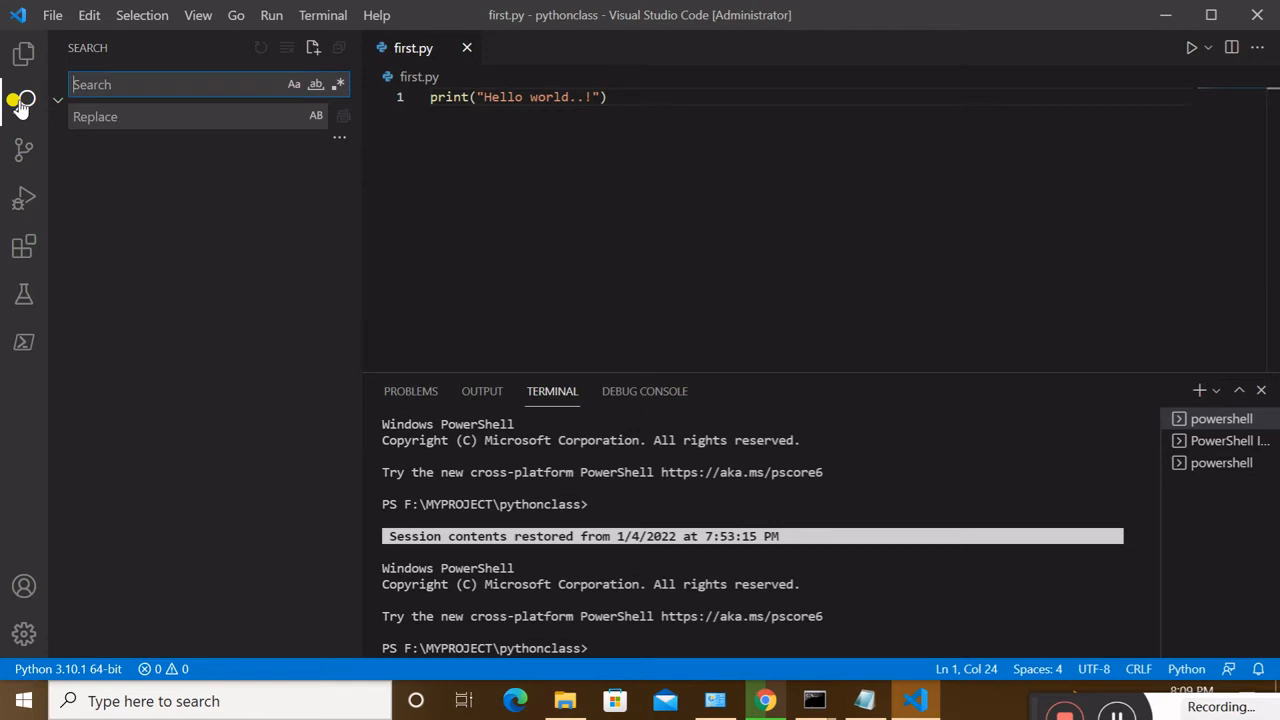
click(21, 155)
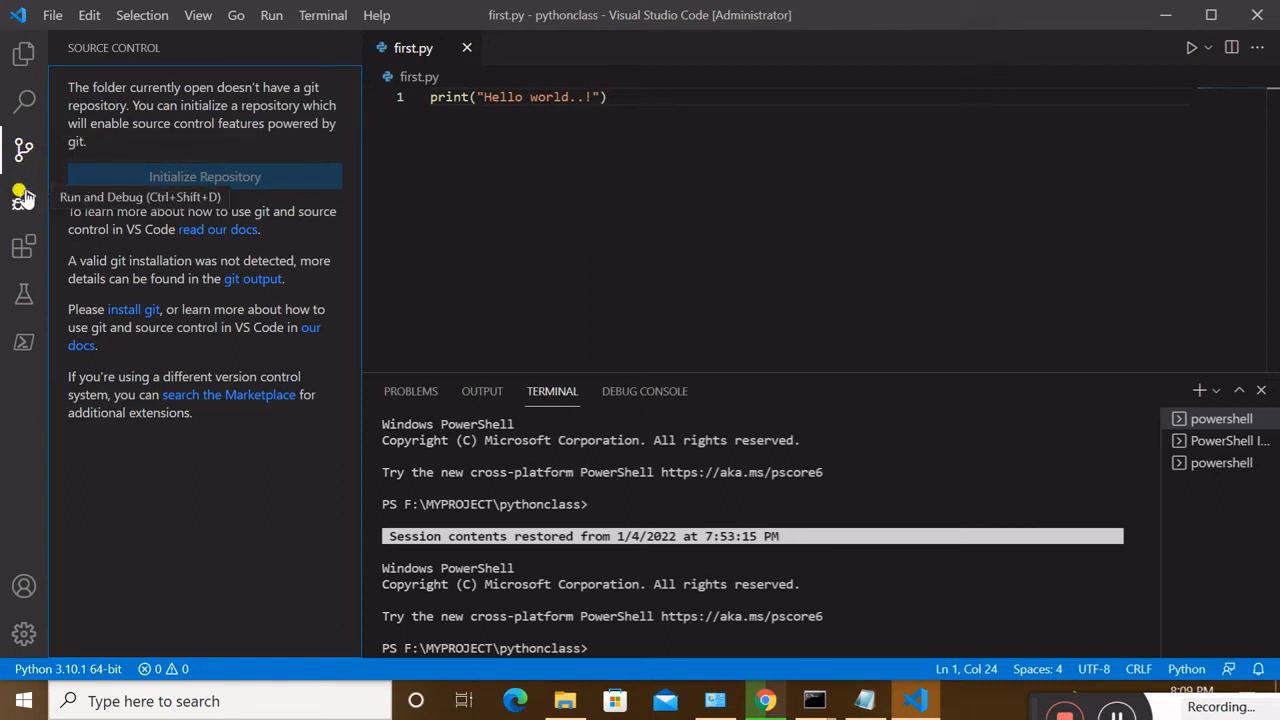
click(24, 197)
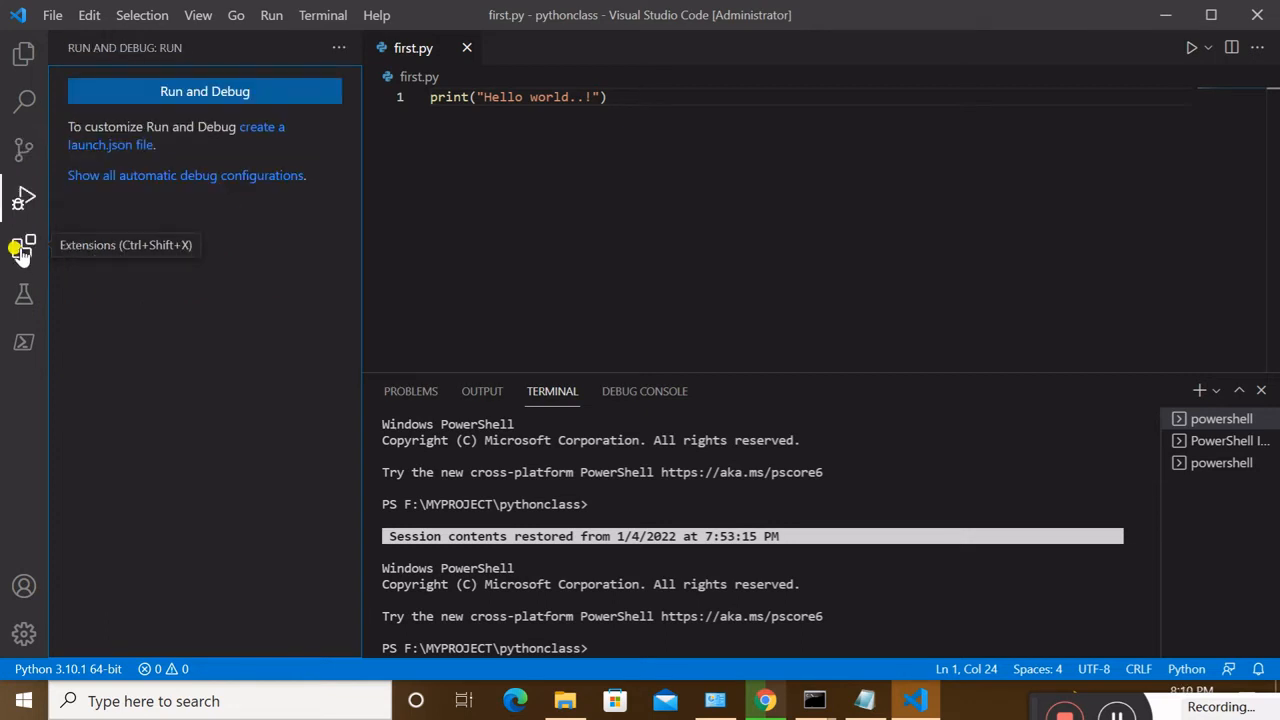
click(22, 248)
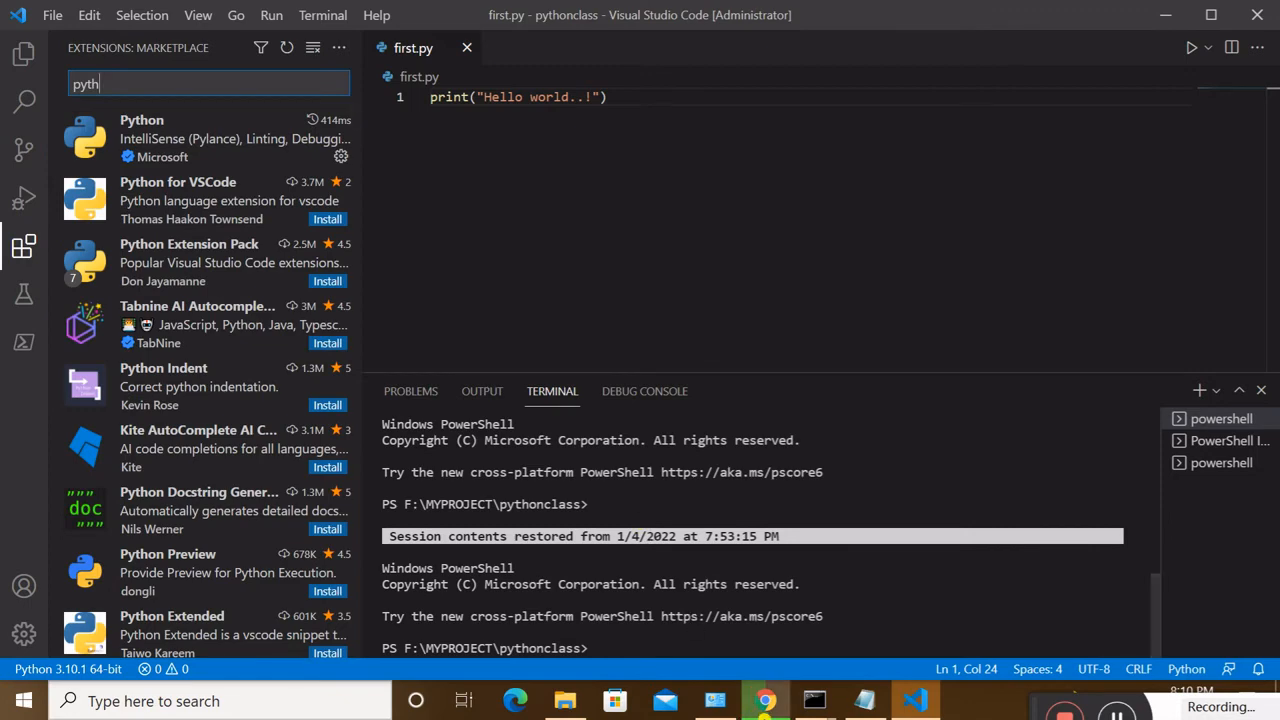
Switch to Notepad, review the "python extension" entry in the requirements list and return to Visual Studio Code
click(865, 703)
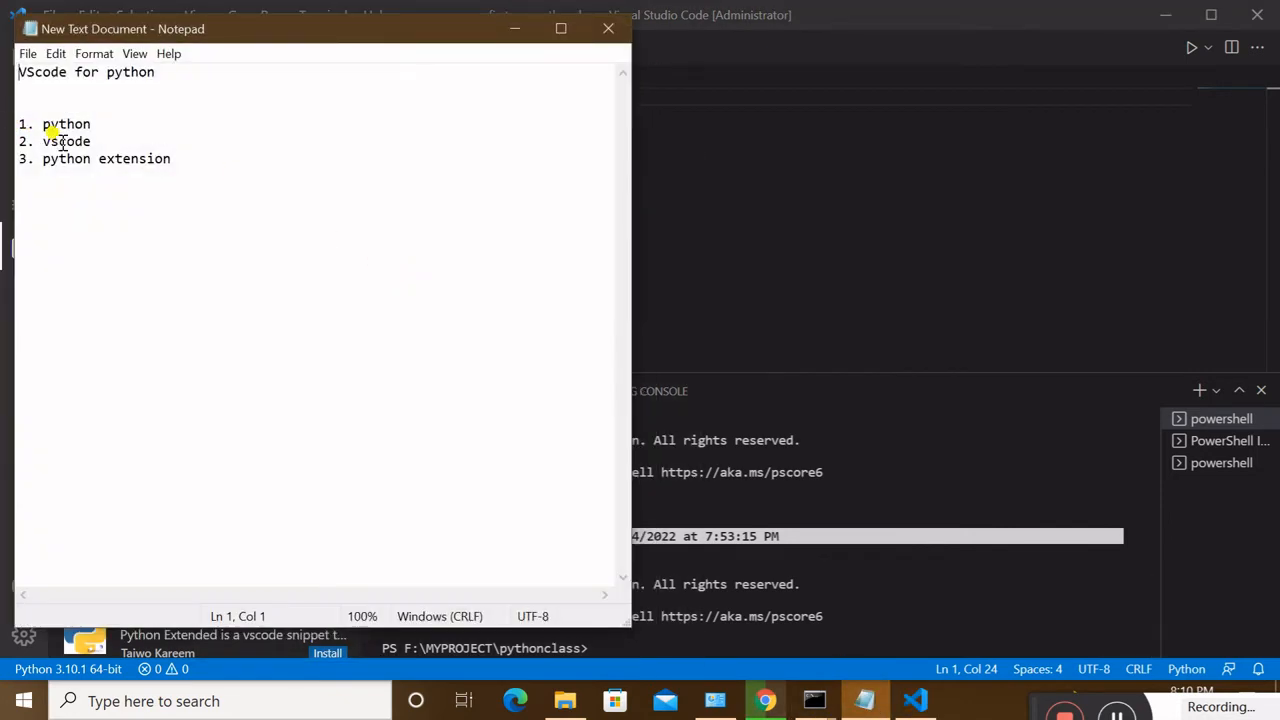
drag(42, 158, 198, 155)
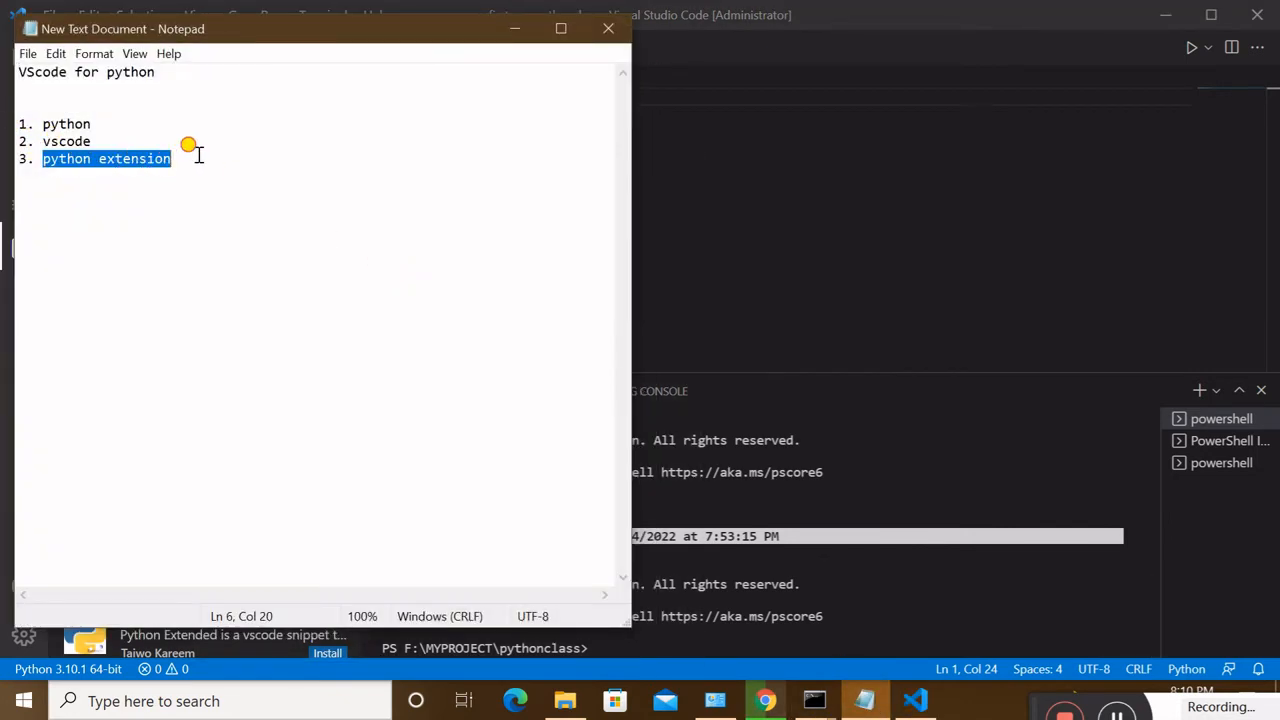
click(500, 33)
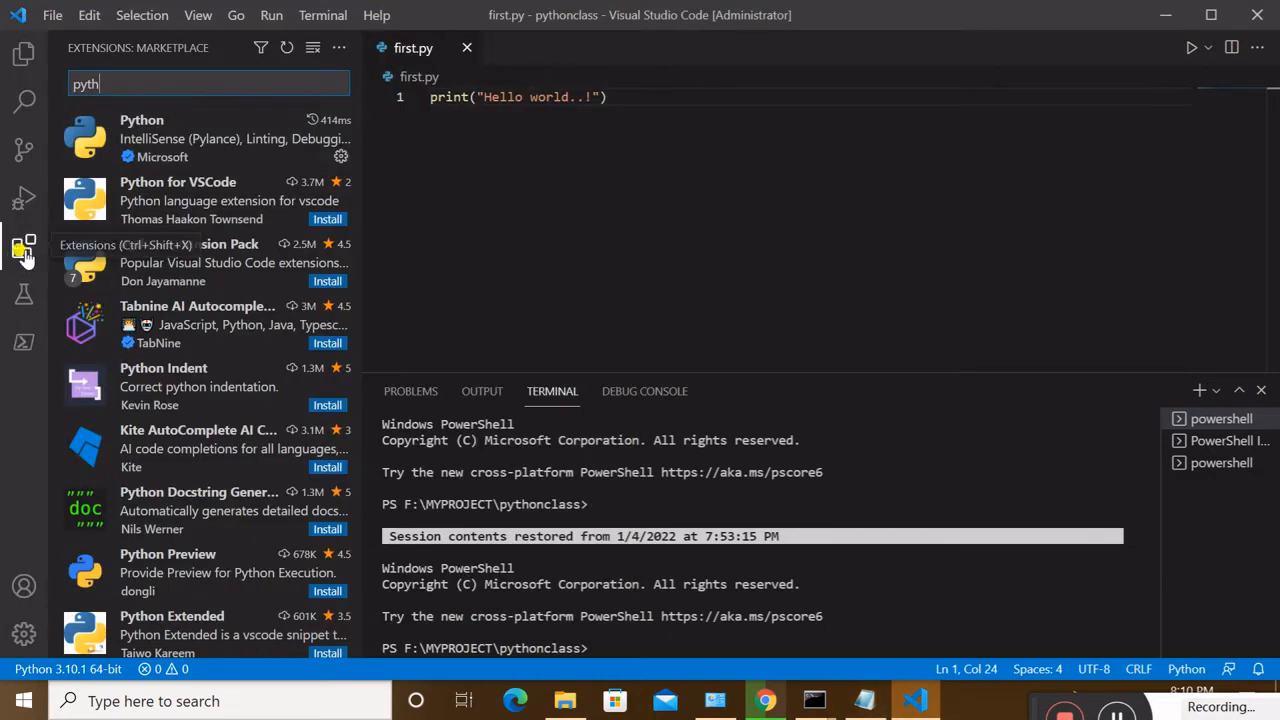
Search the extensions marketplace for "python" and install the Python for VSCode extension
click(116, 82)
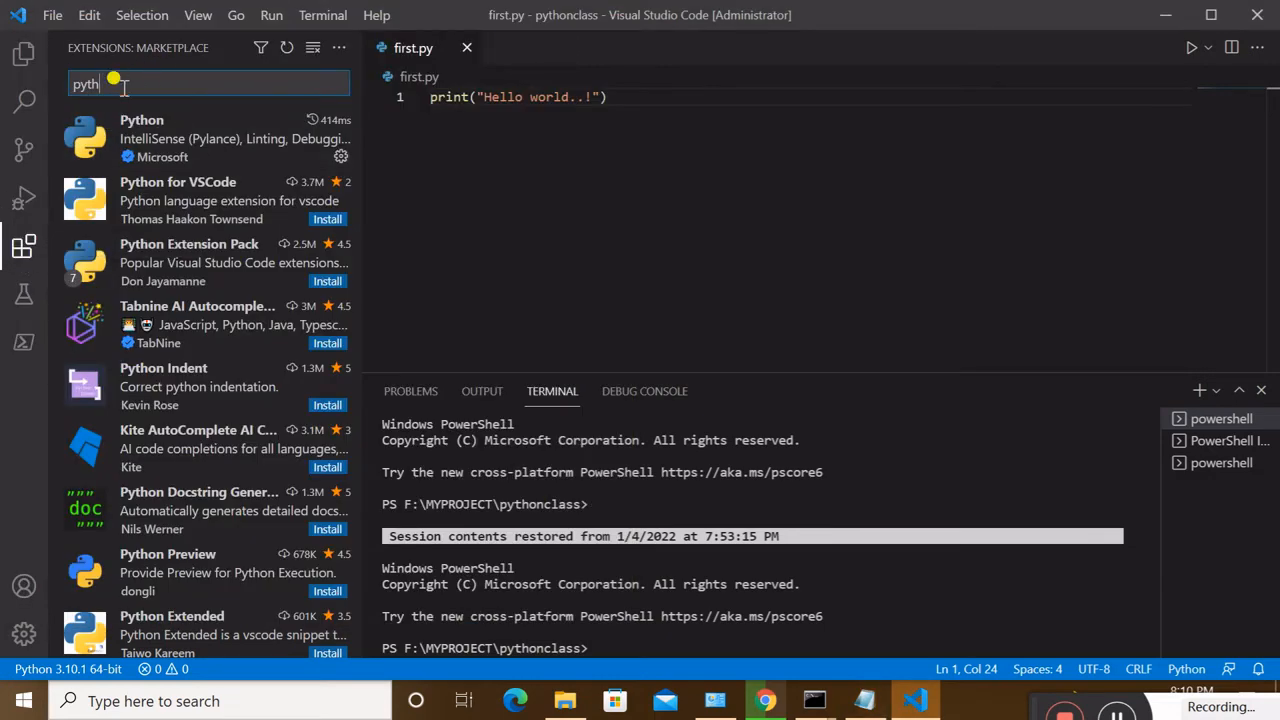
key(BackSpace)
key(BackSpace)
key(BackSpace)
key(BackSpace)
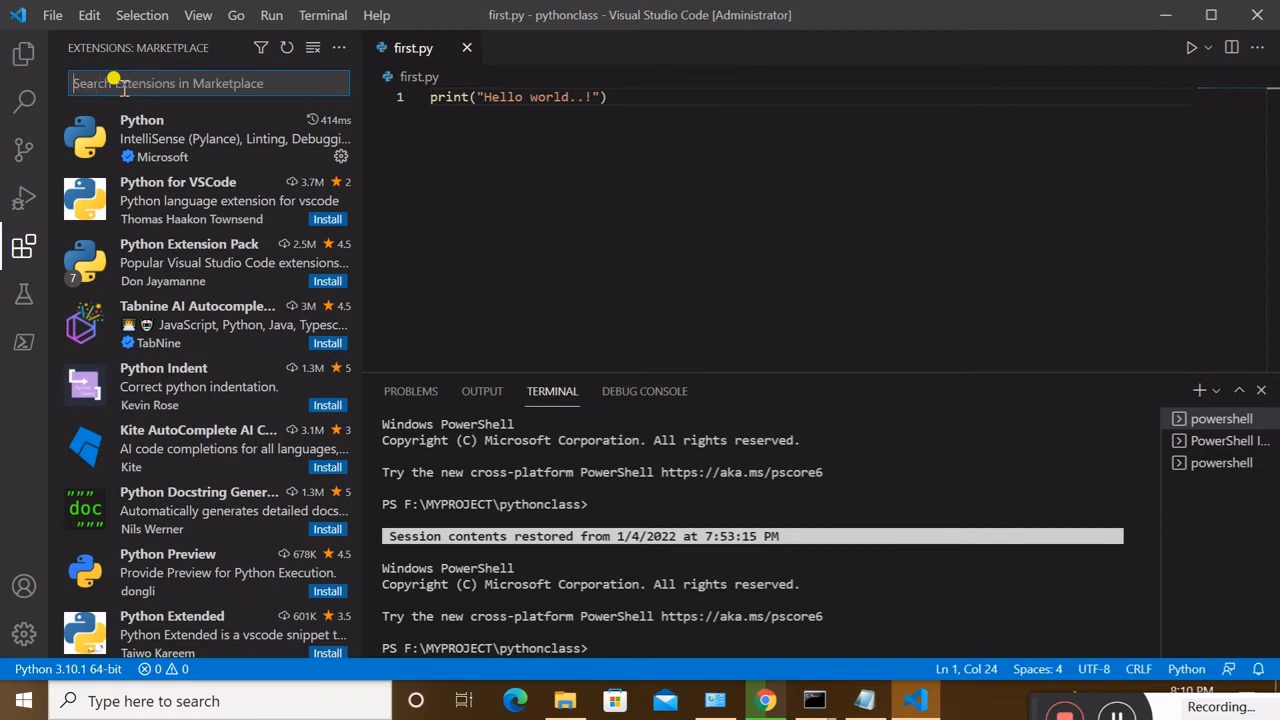
text(python)
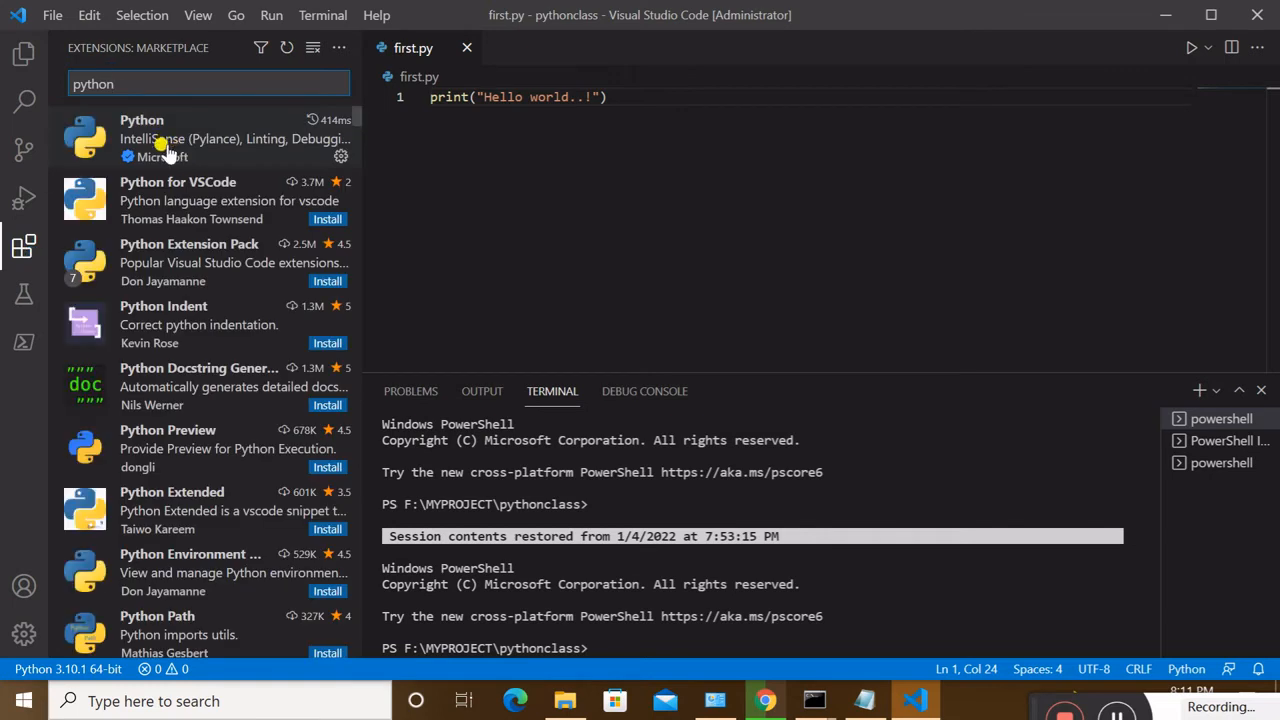
click(328, 220)
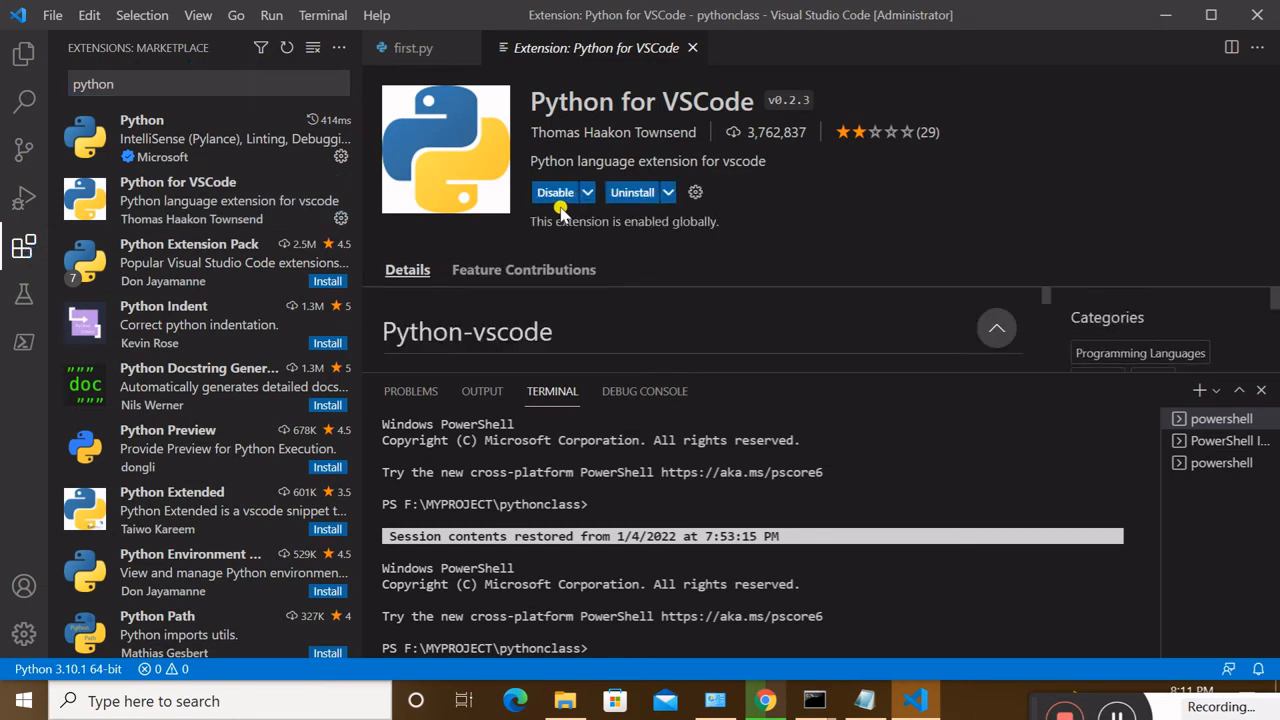
click(560, 198)
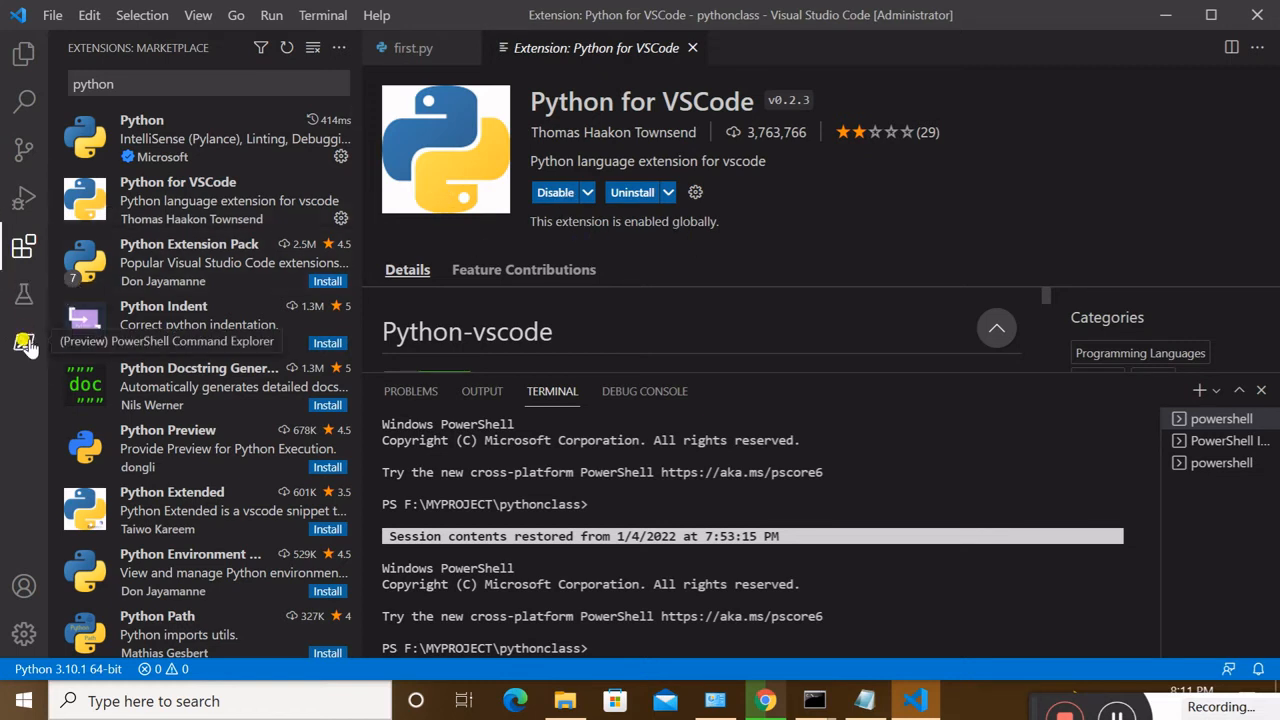
click(22, 248)
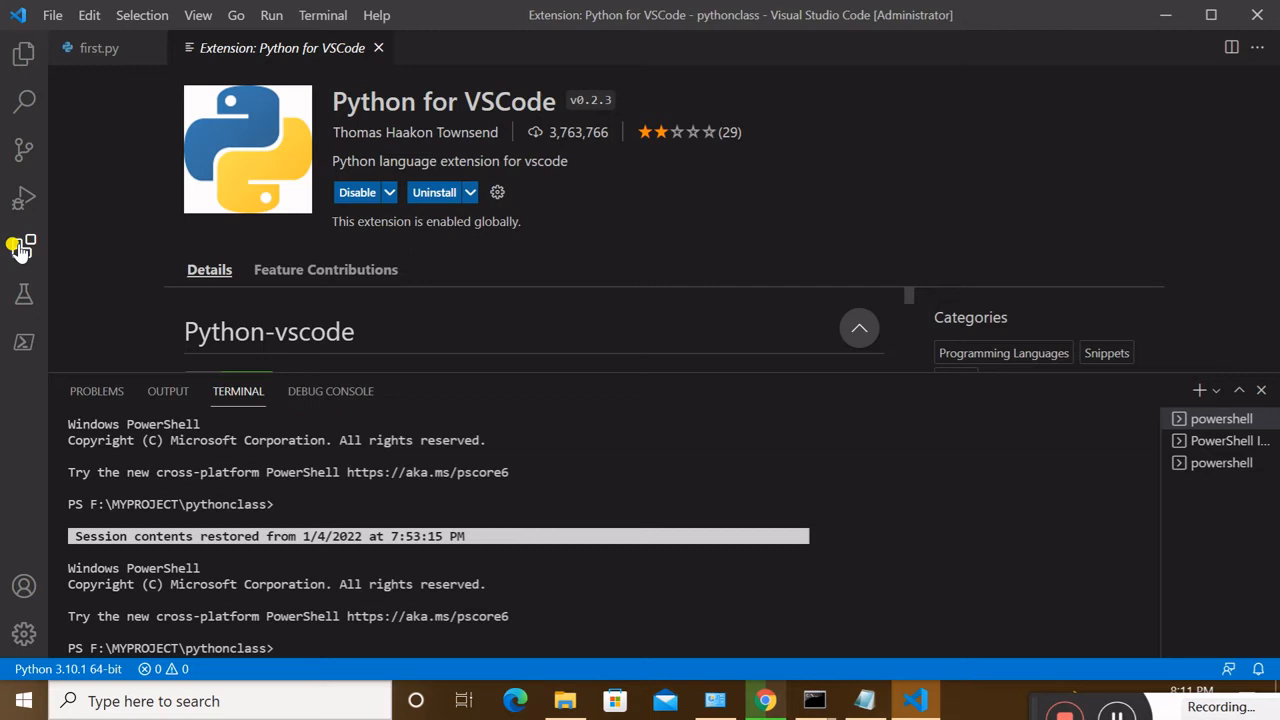
click(22, 247)
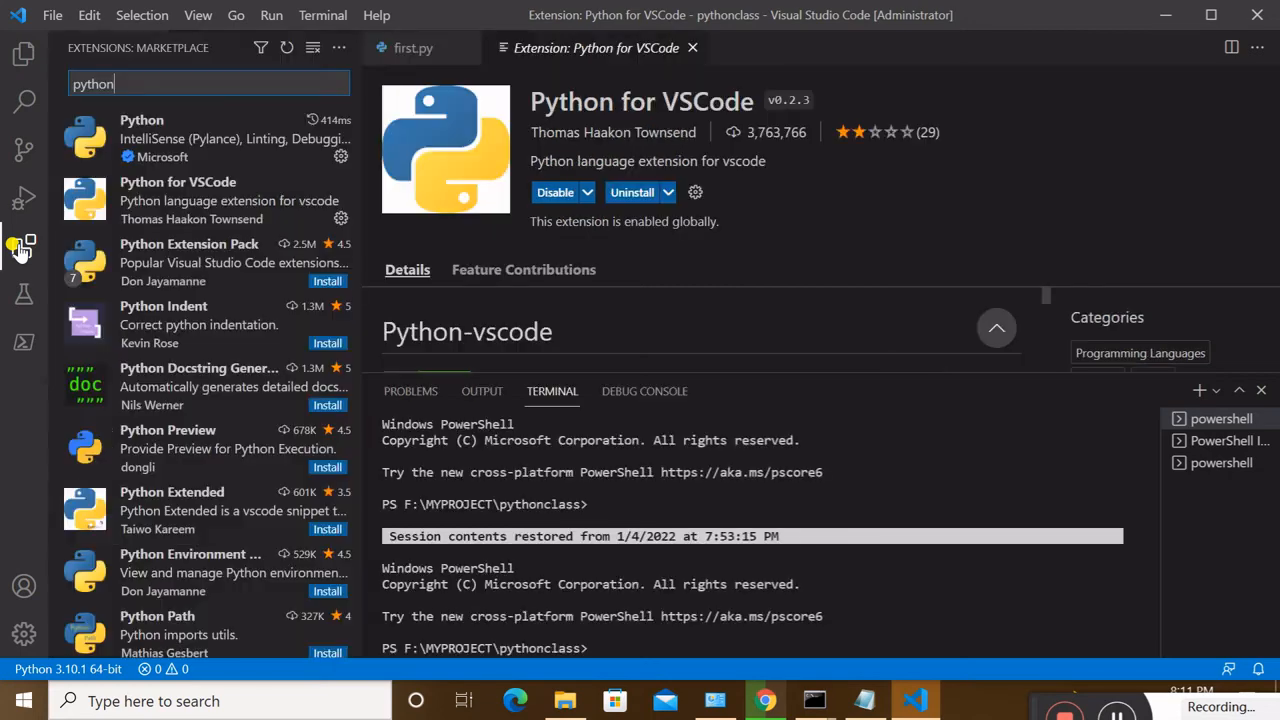
drag(128, 82, 76, 74)
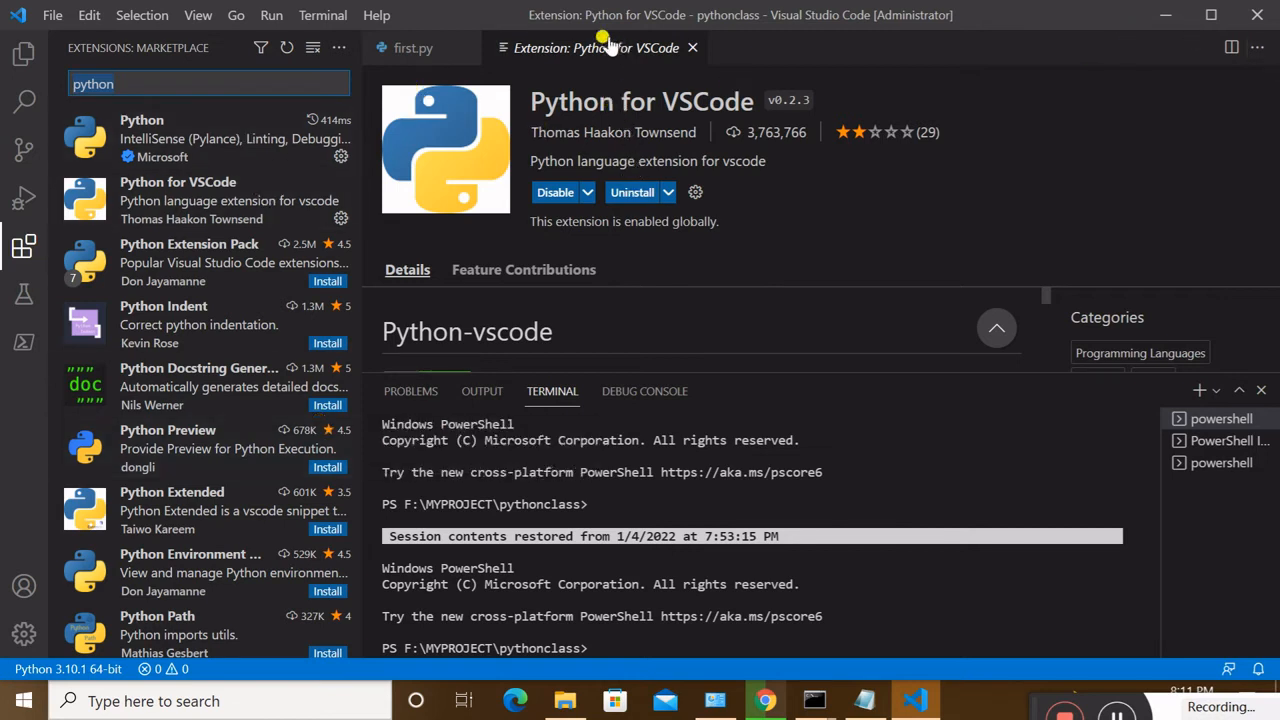
Show the project's file explorer and close the first.py editor
click(24, 56)
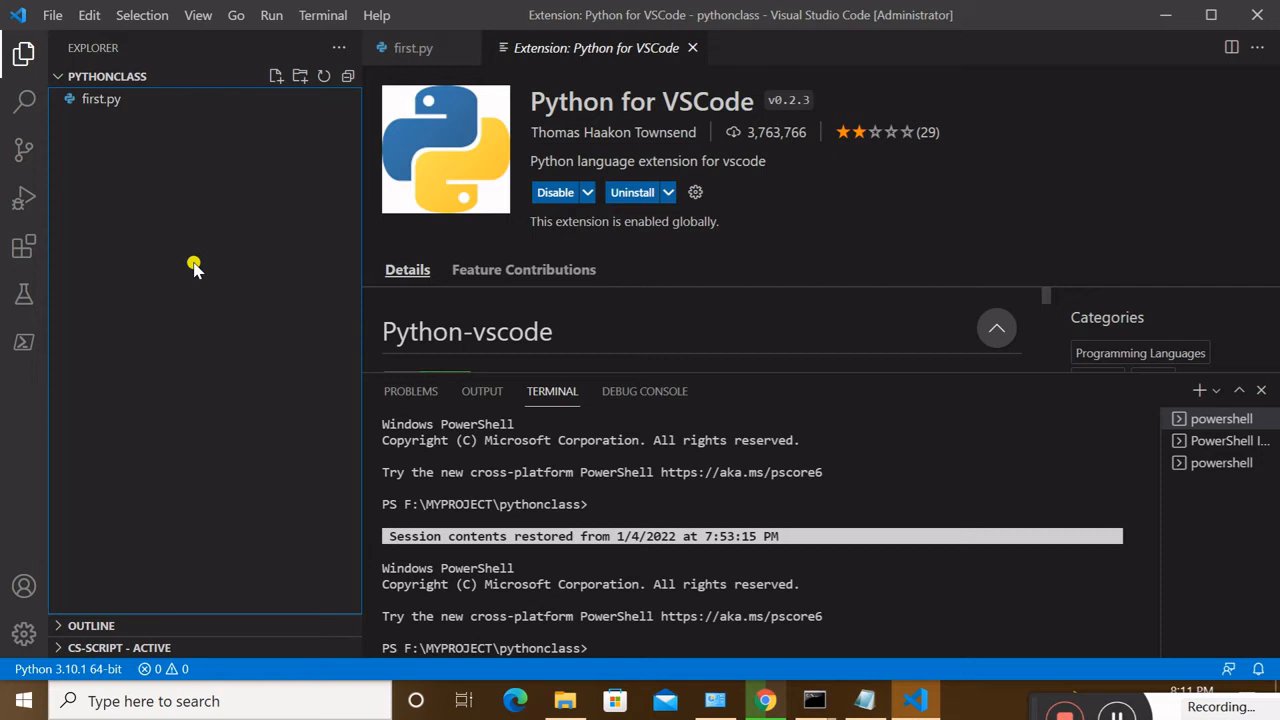
click(462, 48)
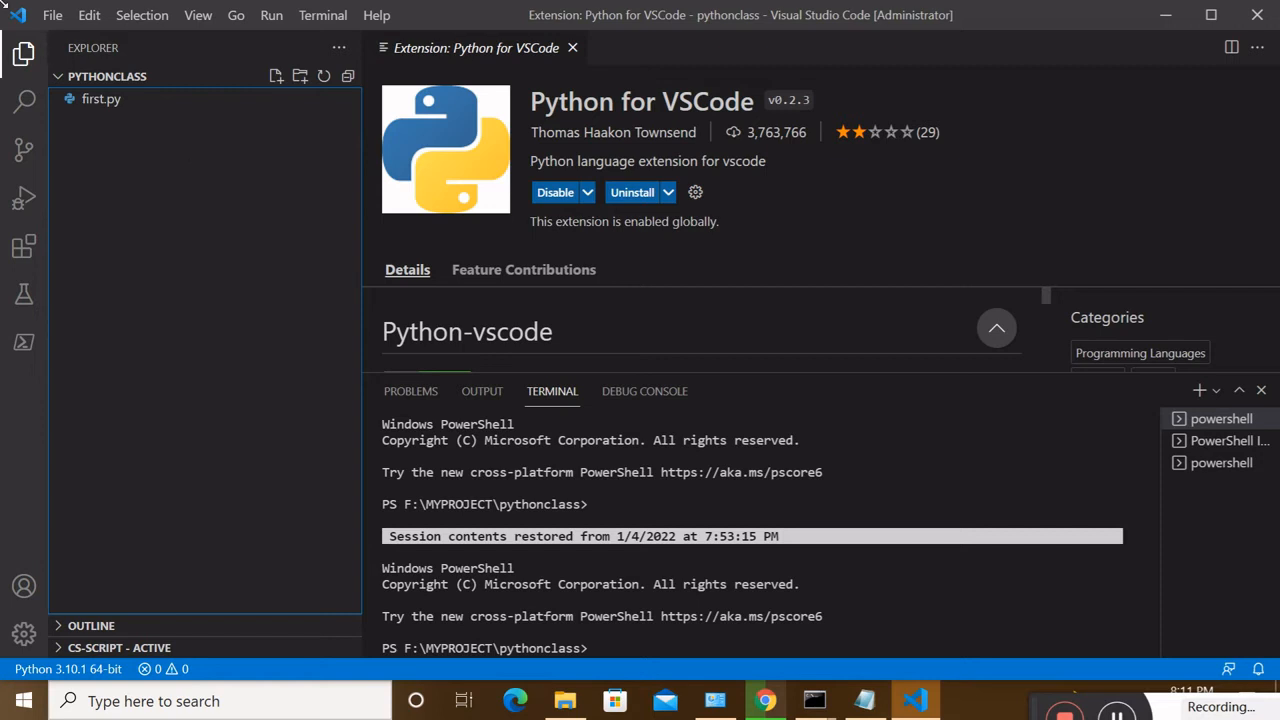
Bring up the Open Folder dialog to choose a different project folder
click(54, 16)
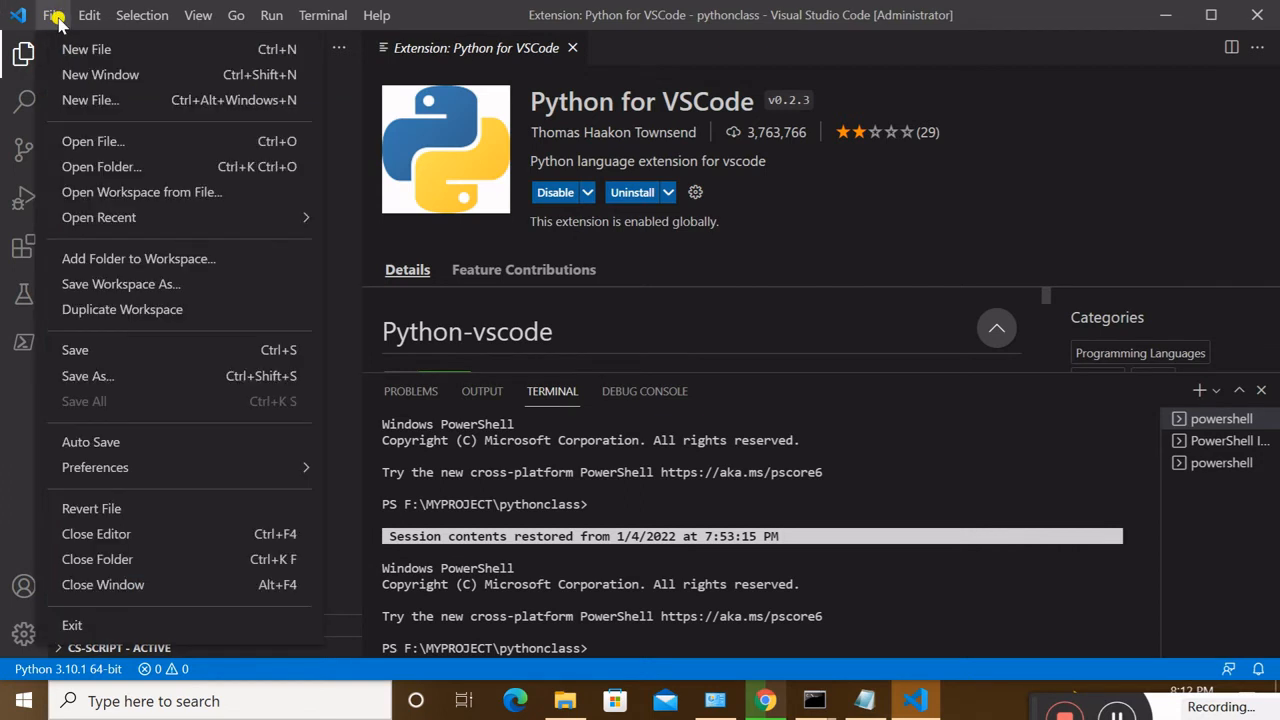
click(113, 168)
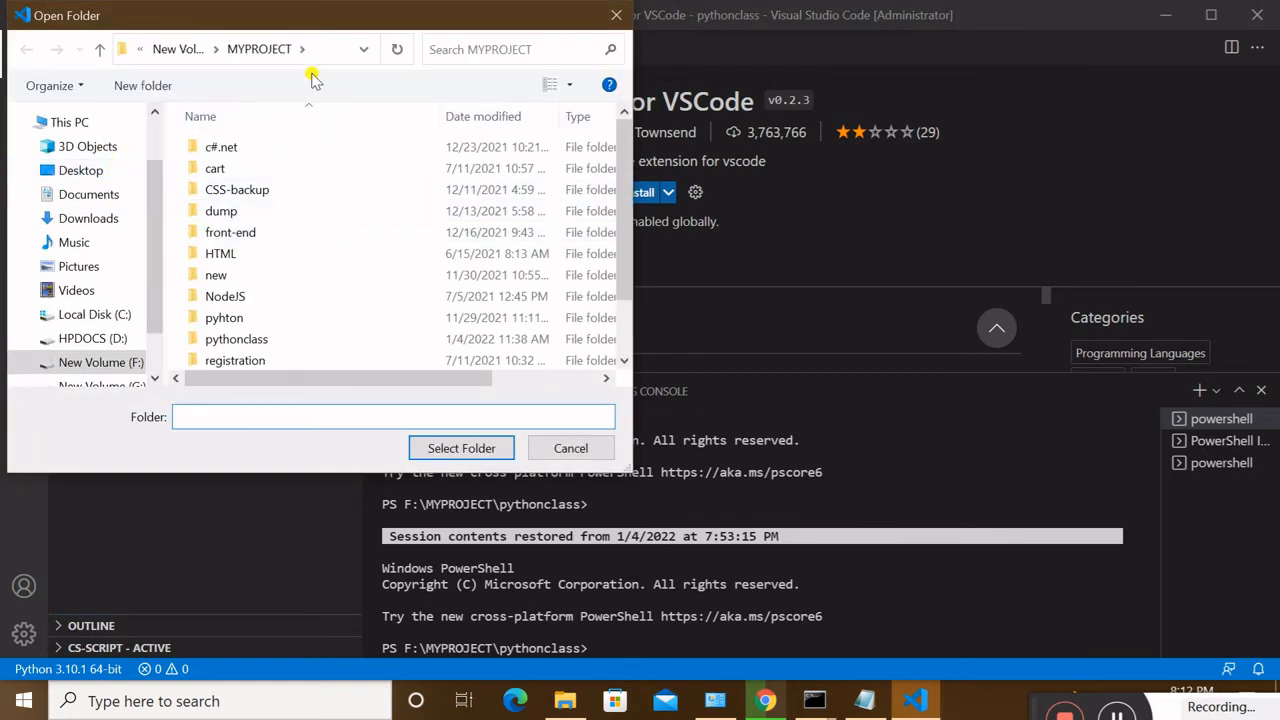
click(362, 49)
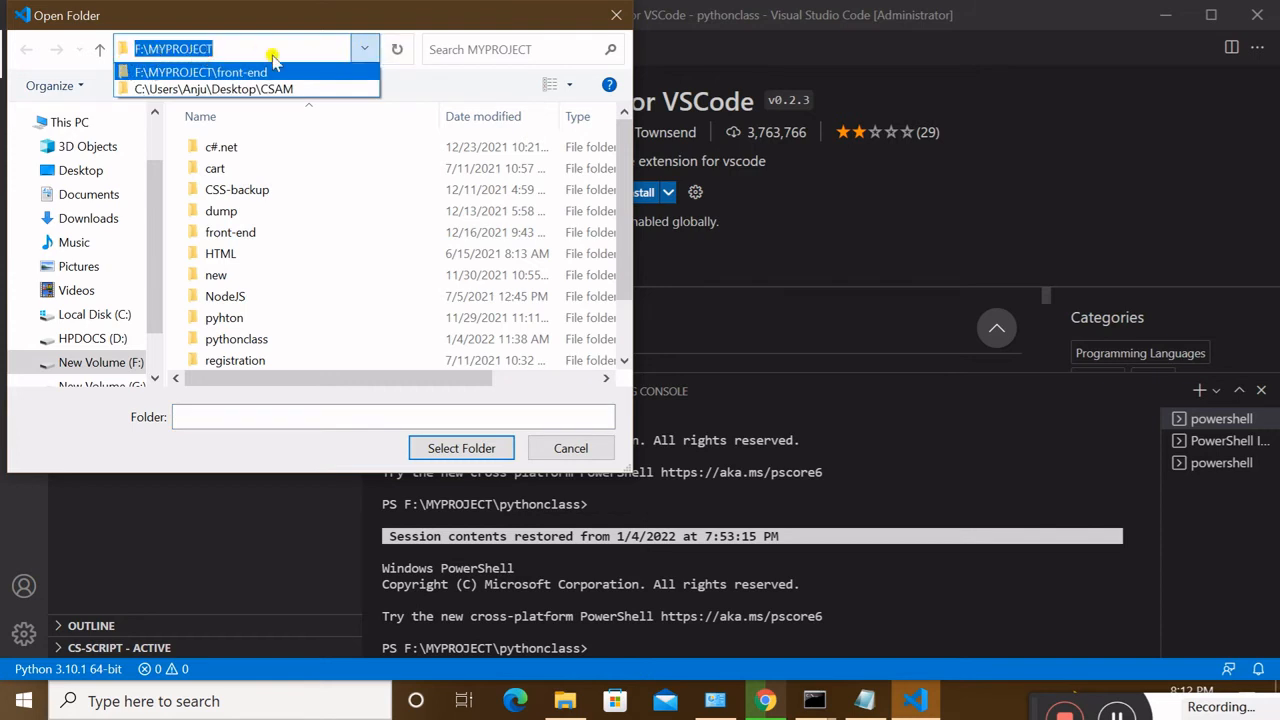
scroll(58, 283, down, 1)
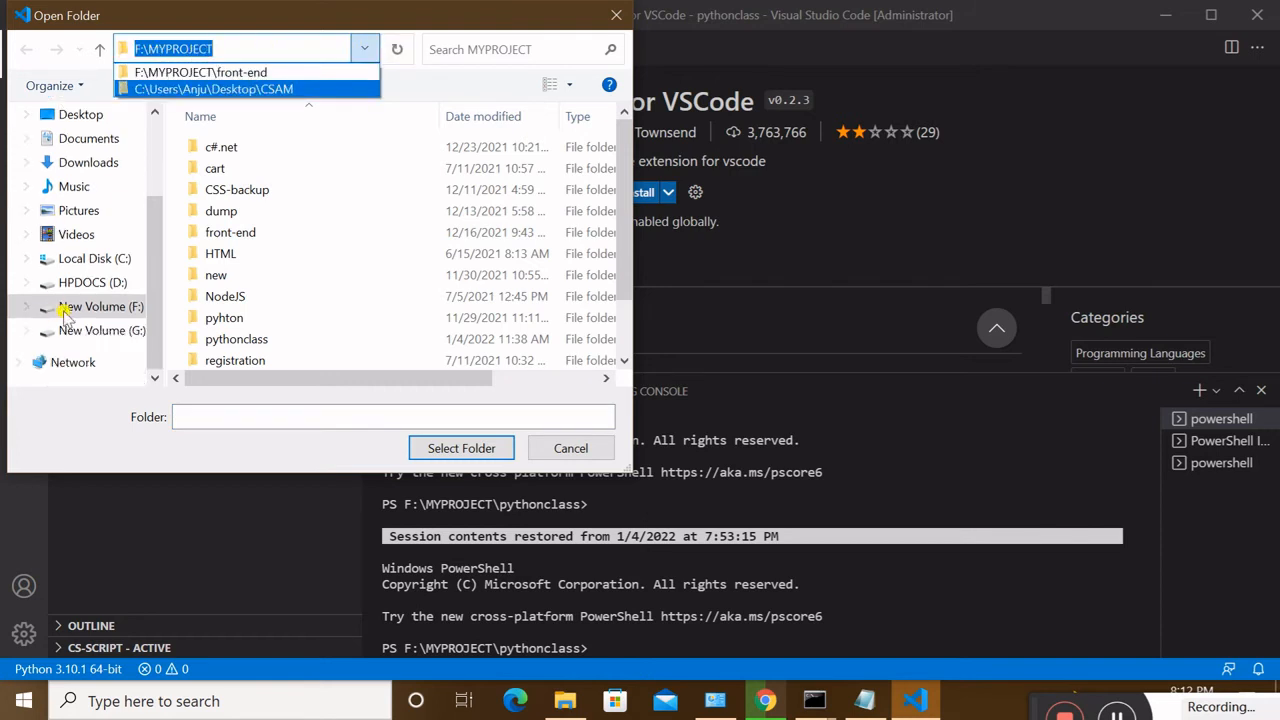
click(258, 50)
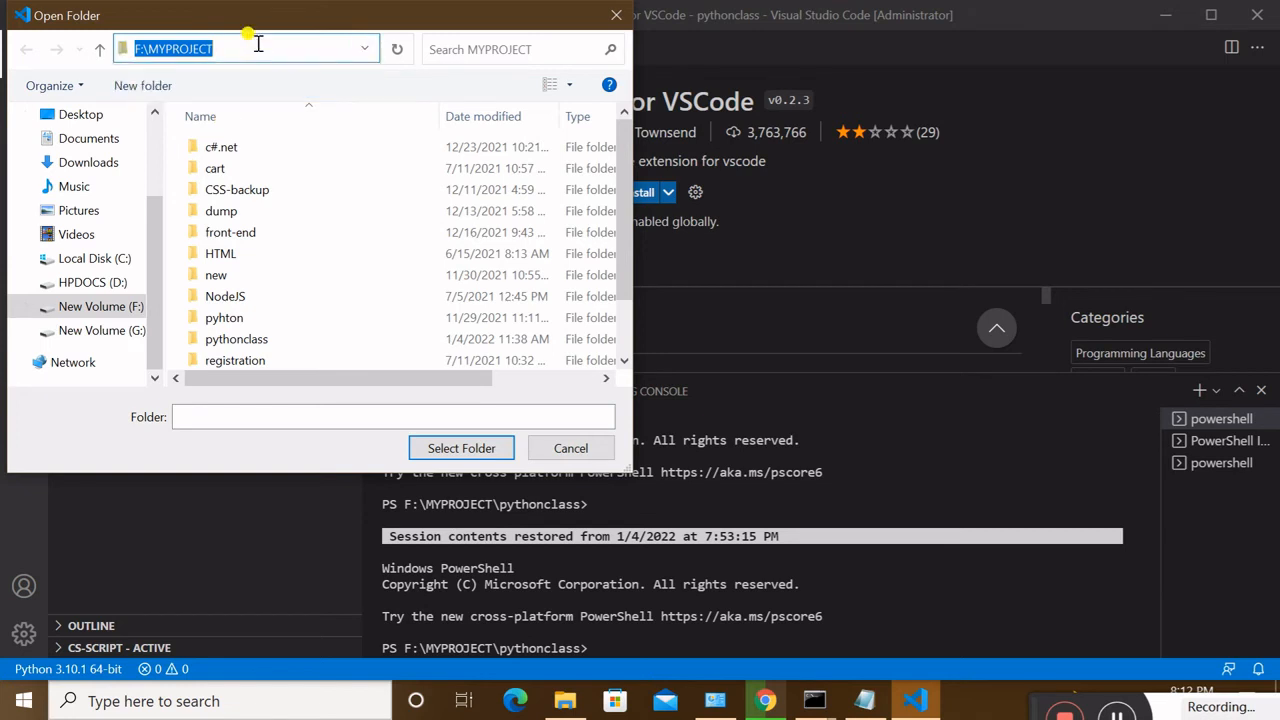
click(216, 414)
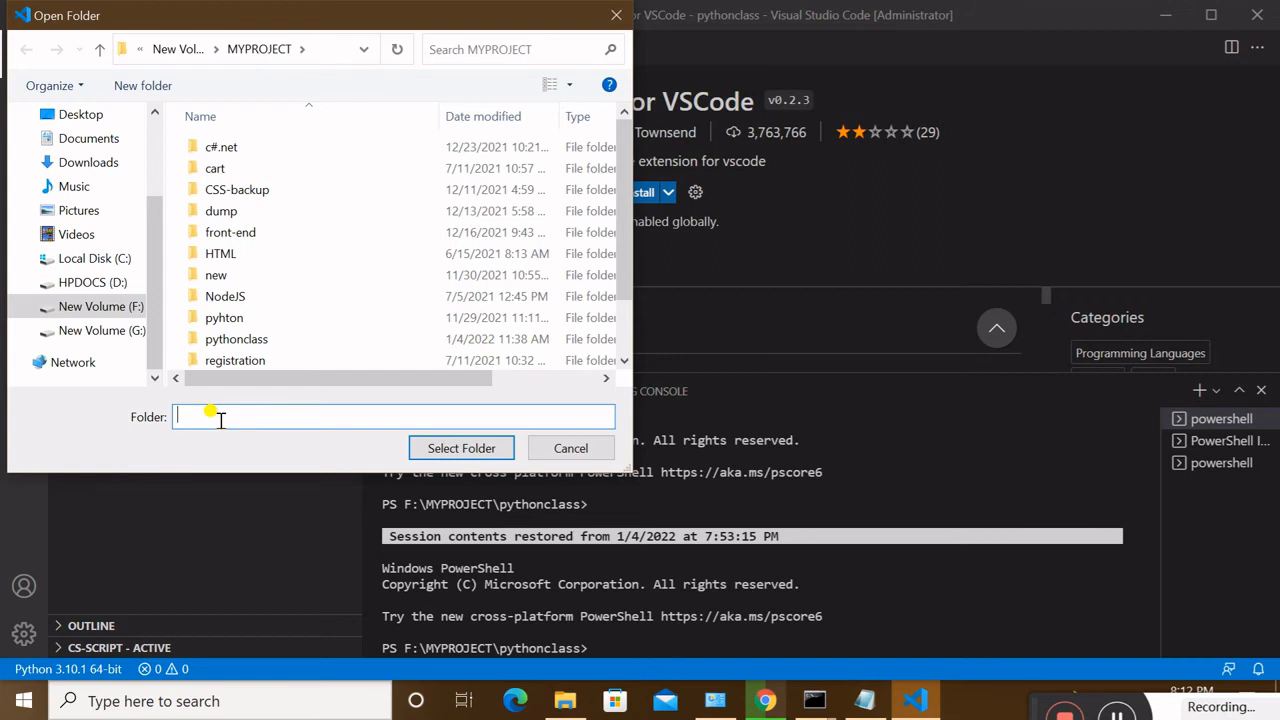
text(python)
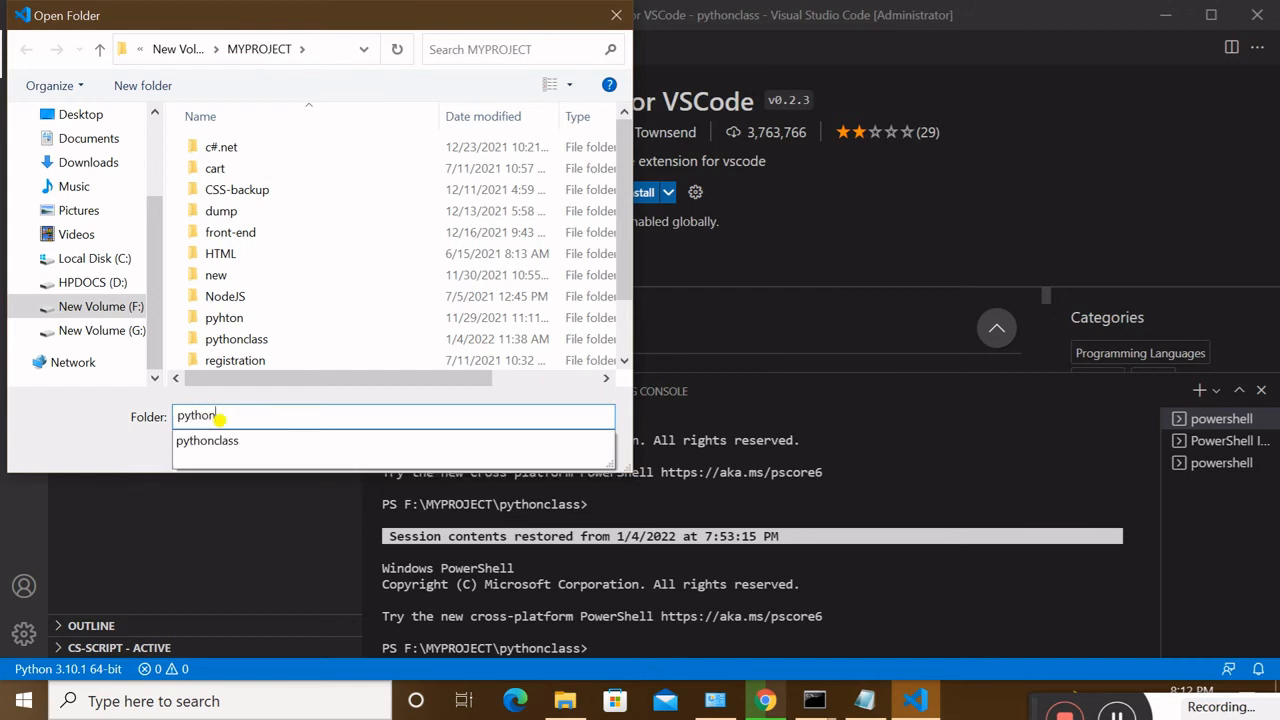
text(lab)
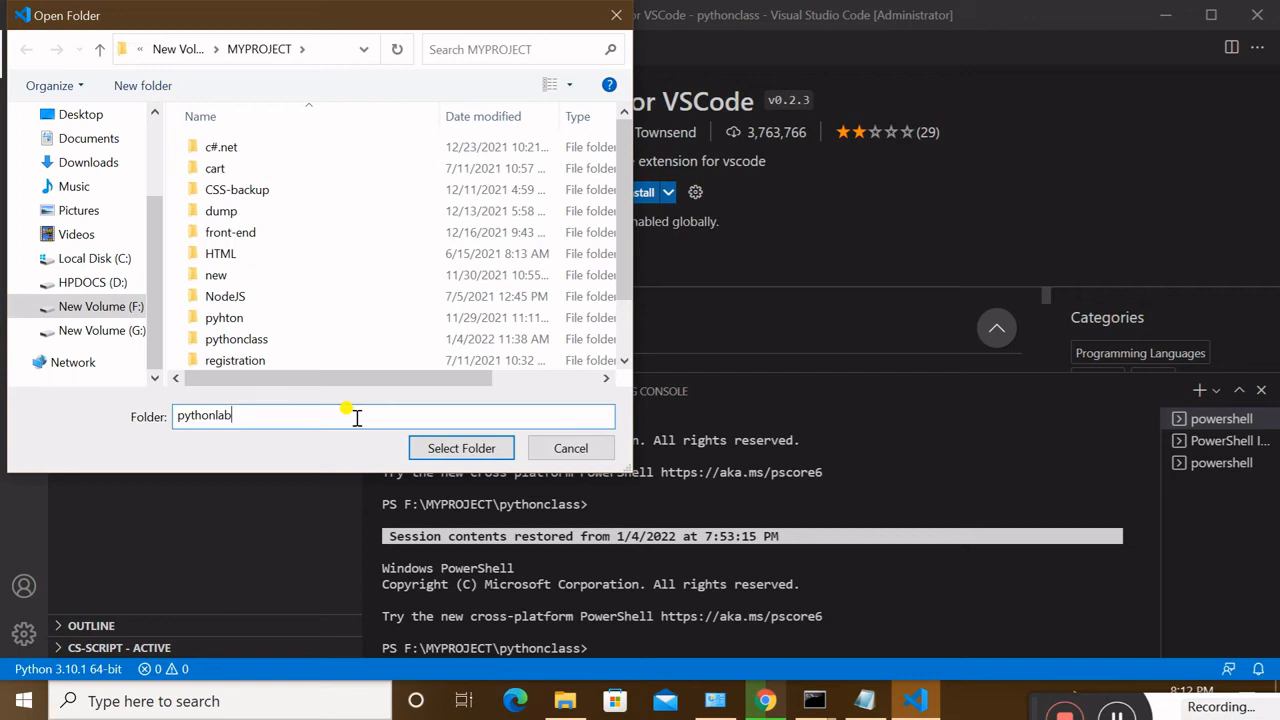
scroll(300, 172, down, 1)
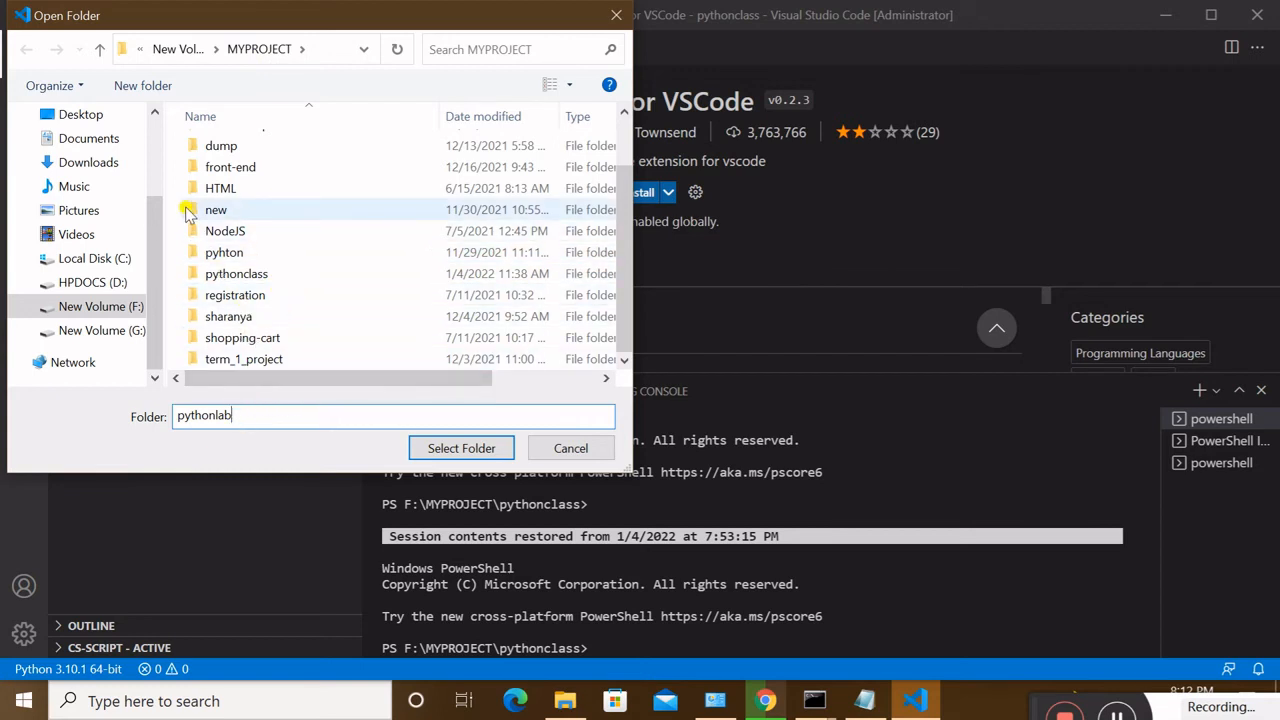
Create a new folder named pythonLab inside MYPROJECT and open it as the project folder
click(140, 87)
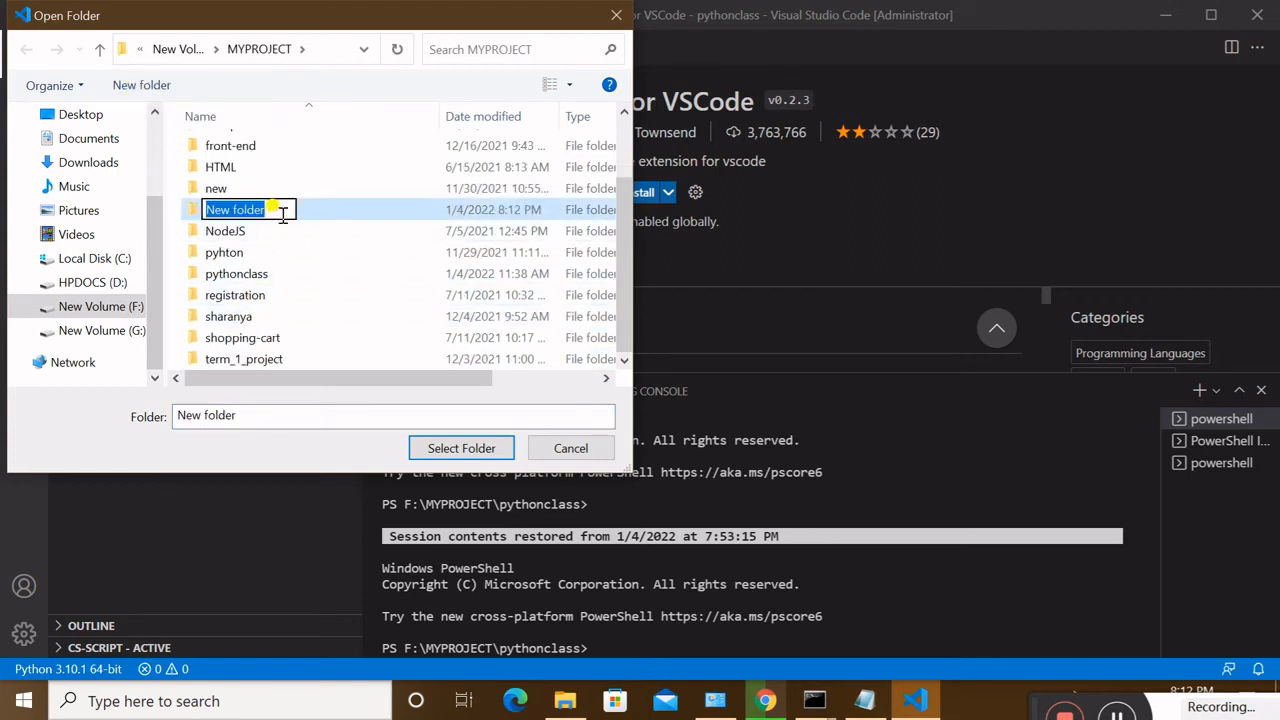
text(python)
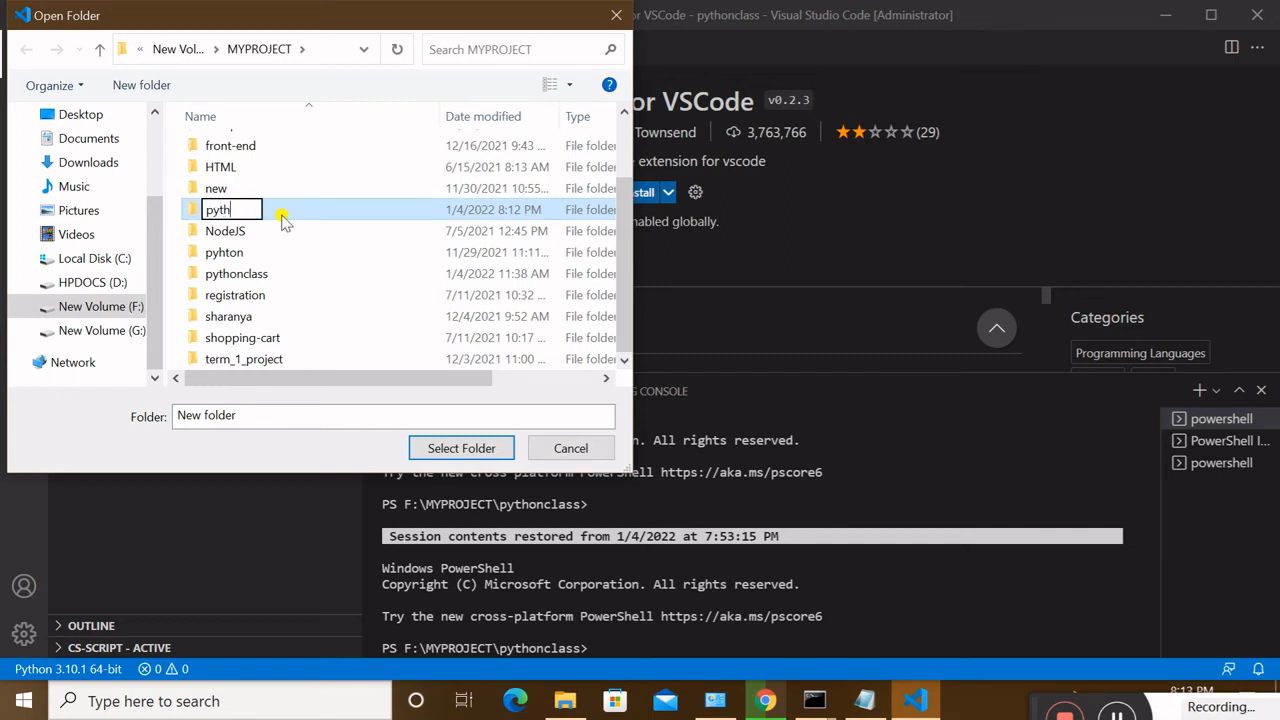
text(ab)
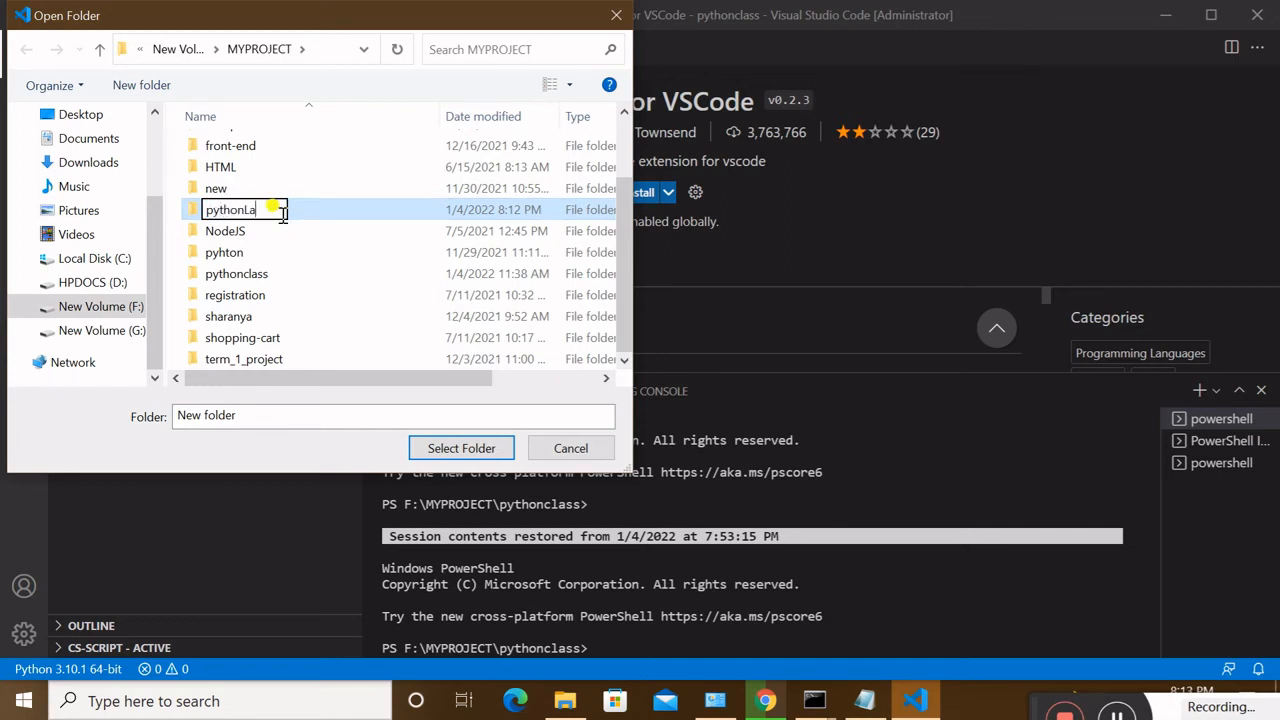
click(334, 210)
click(334, 210)
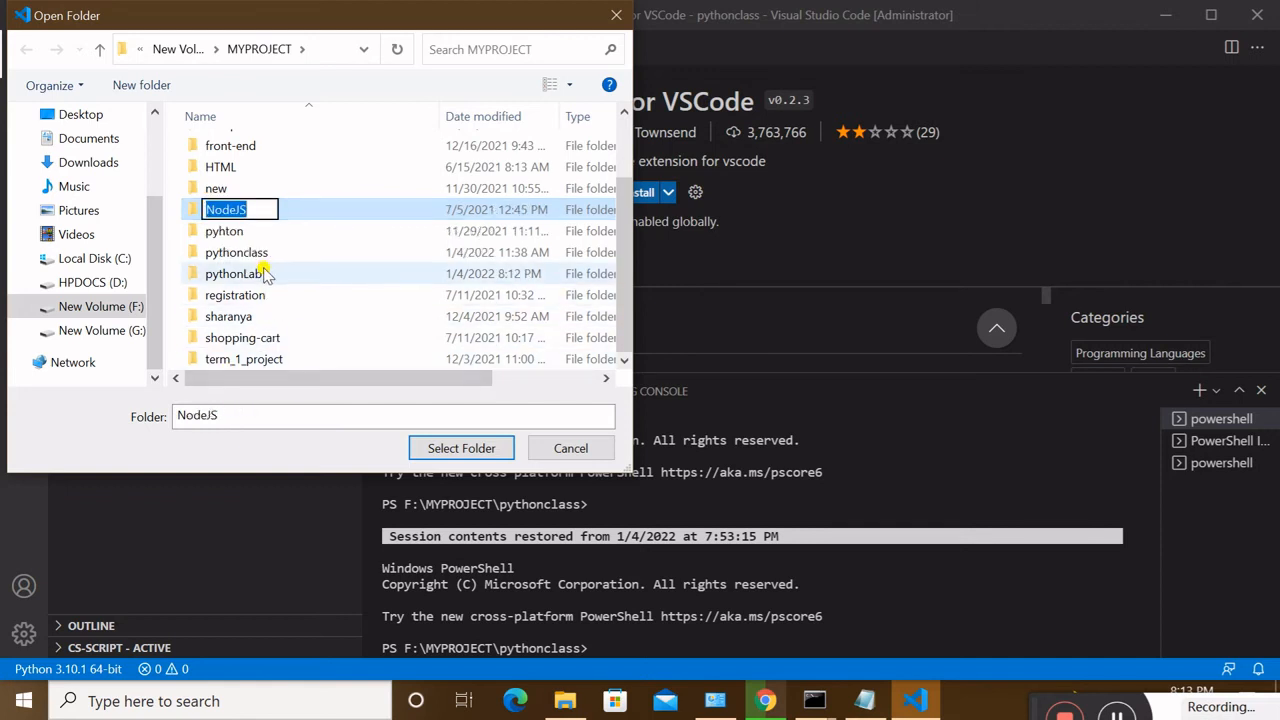
click(272, 273)
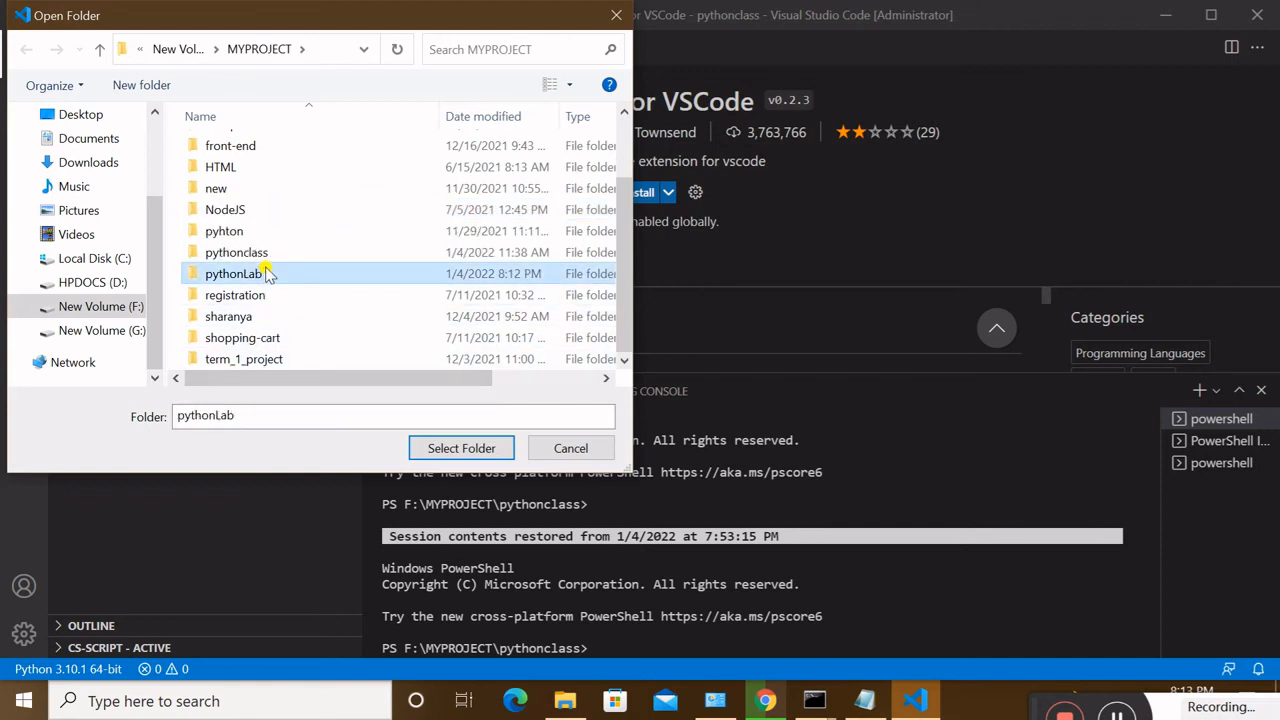
click(461, 448)
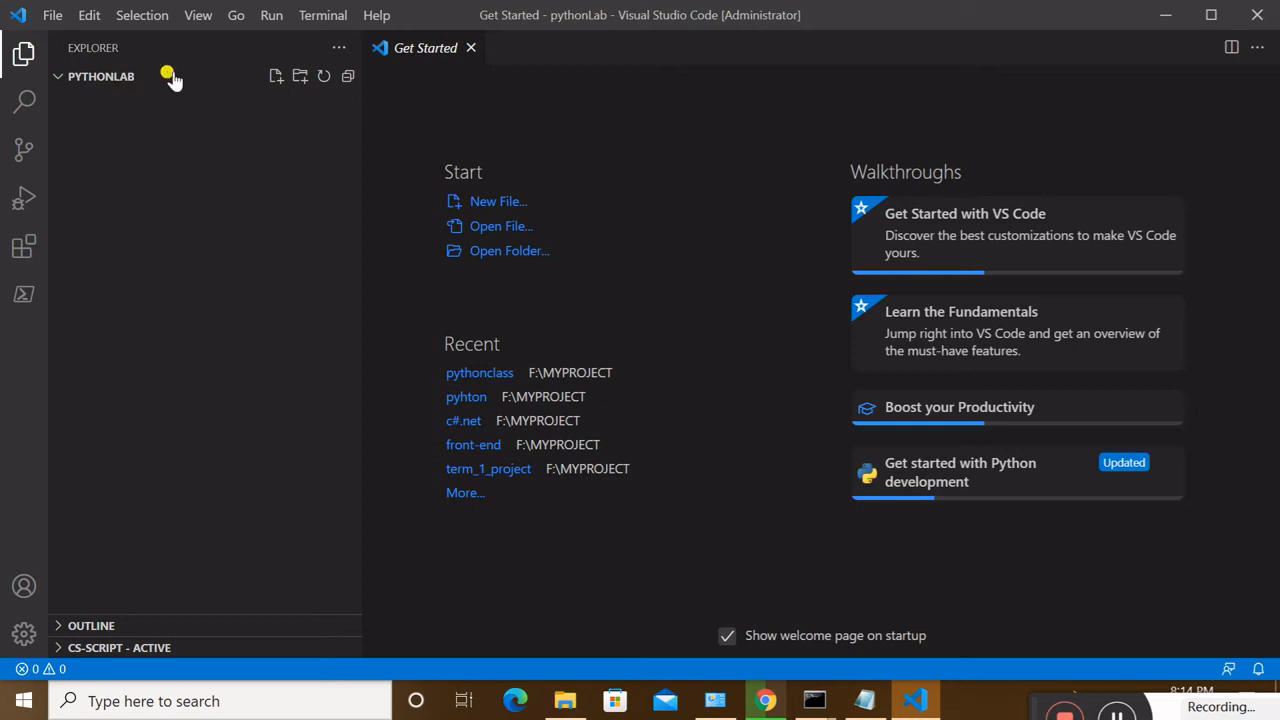
Create a new file named first.py in the pythonLab project
click(277, 90)
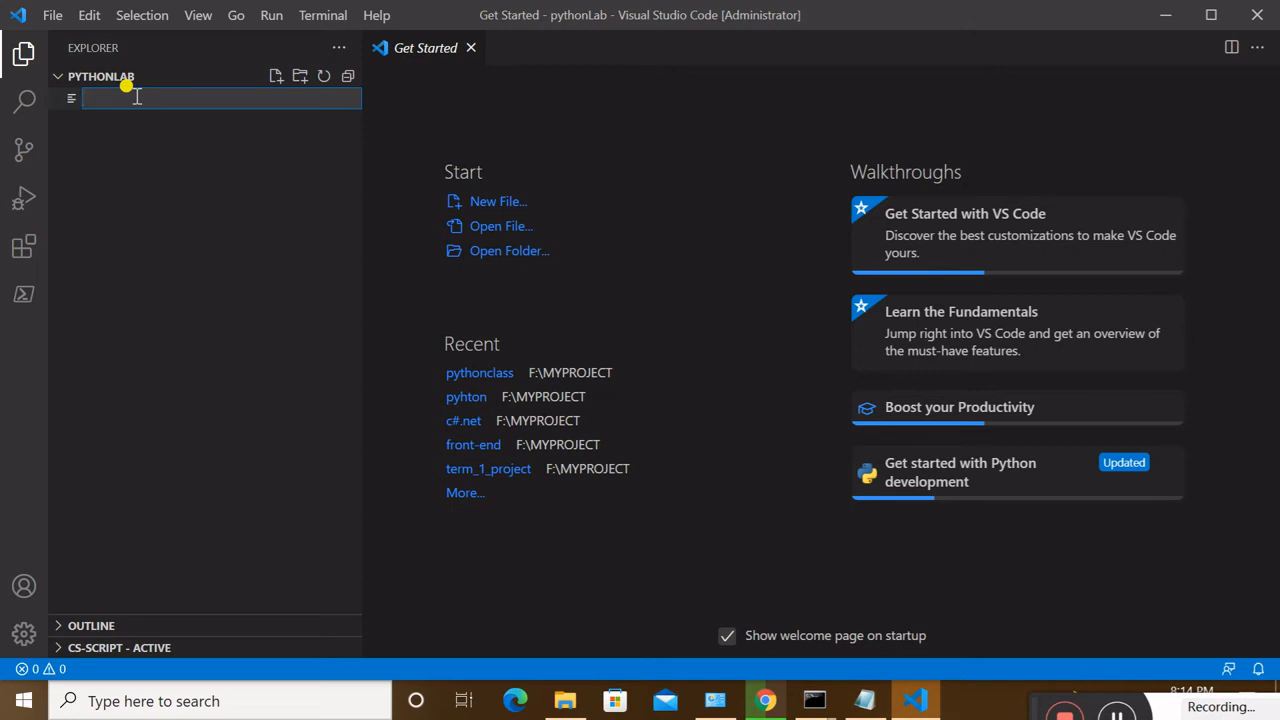
text(first.py)
click(138, 148)
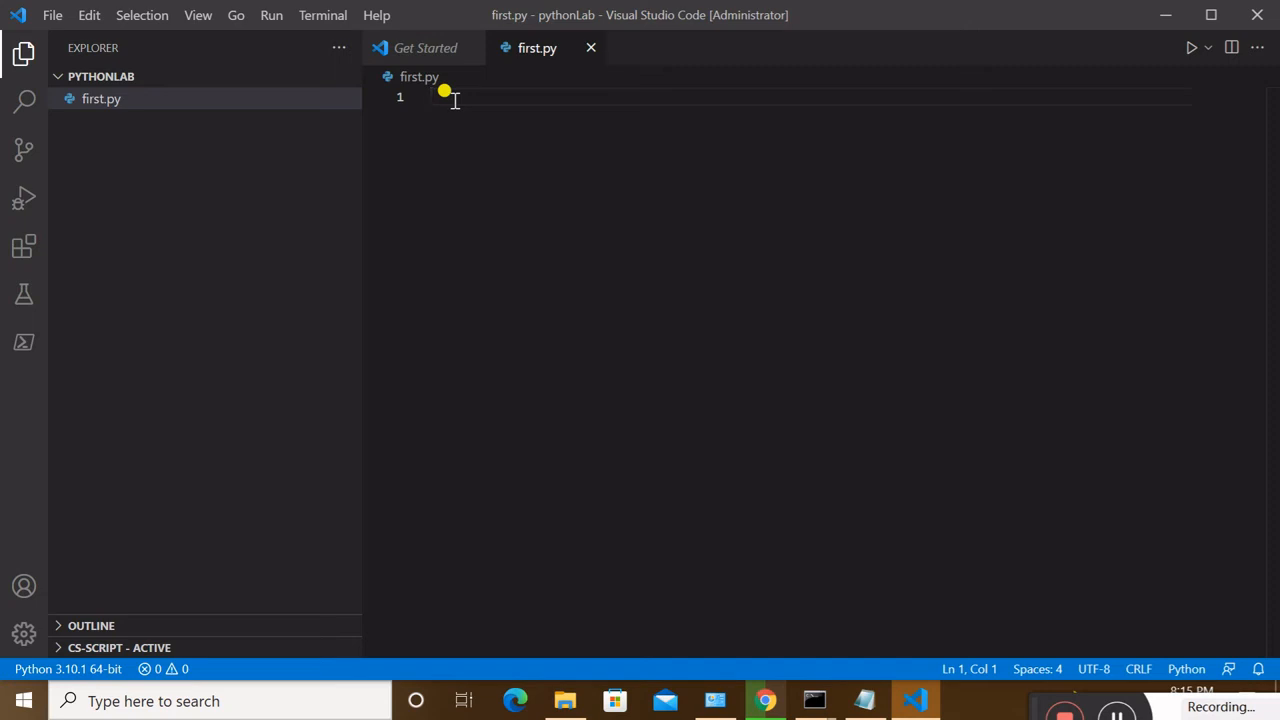
Enter the print function name on line 1 of first.py, completing it from the code suggestions
text(print)
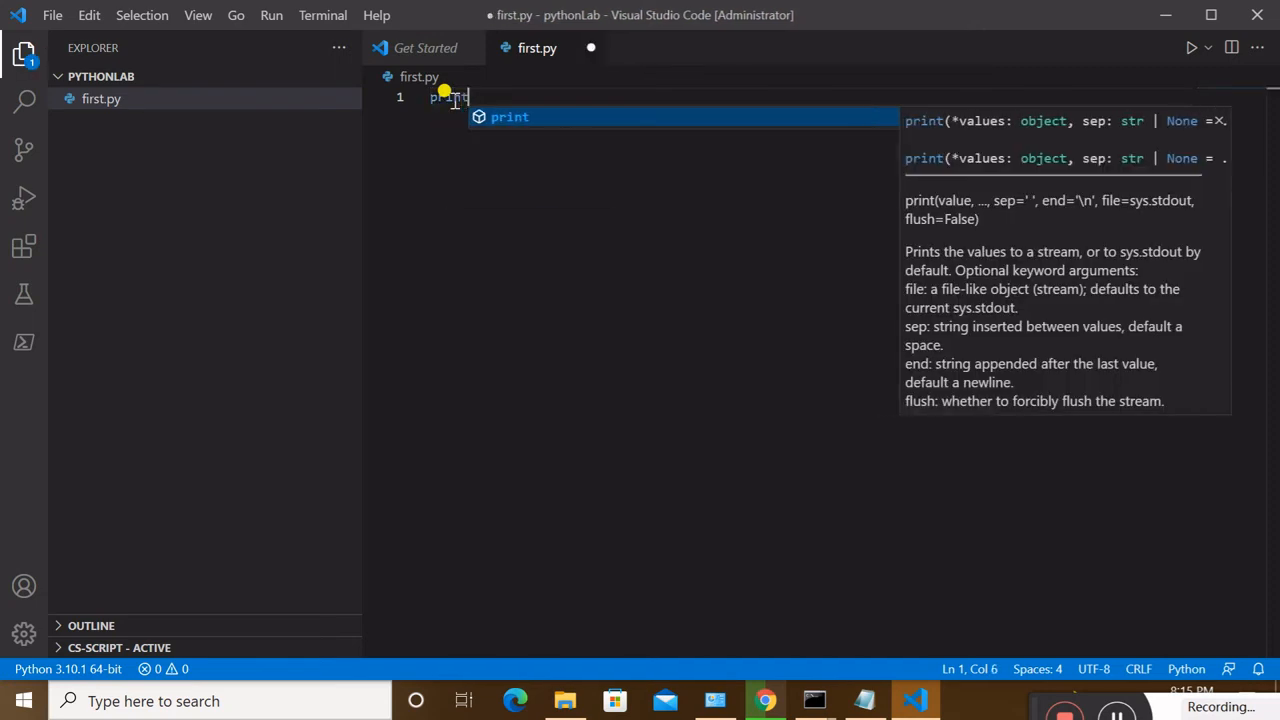
key(ctrl+s)
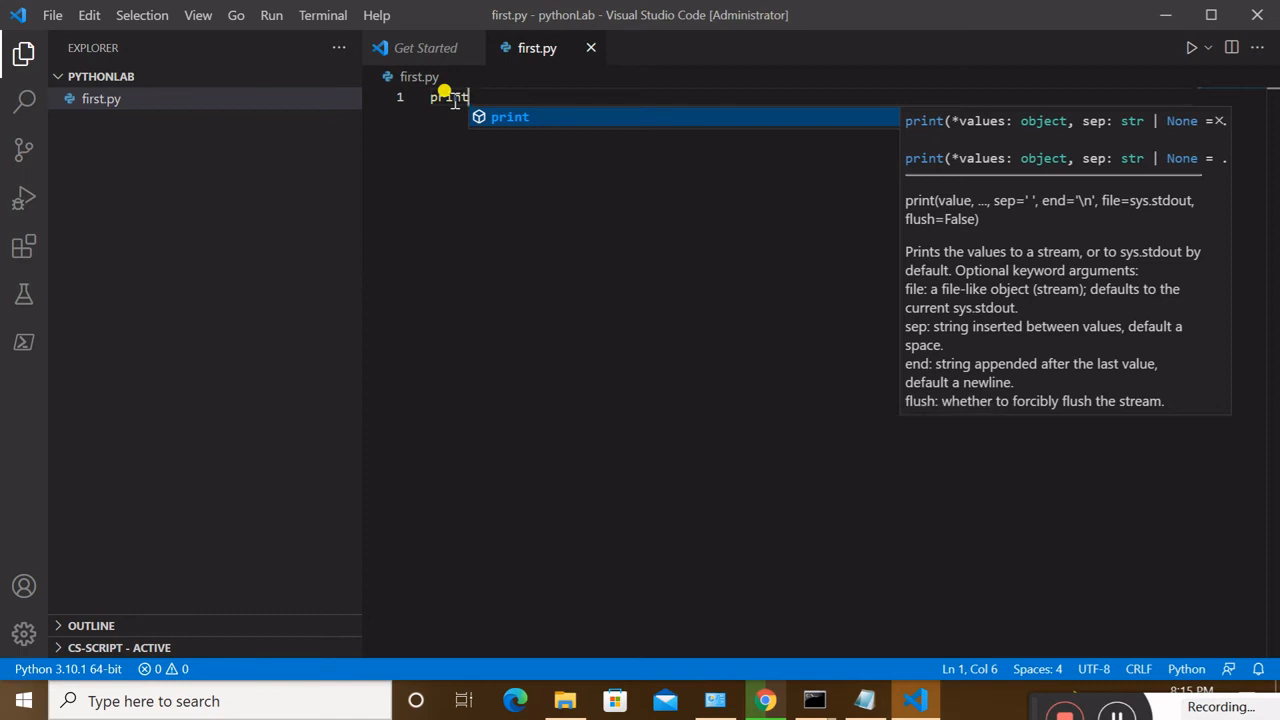
key(BackSpace)
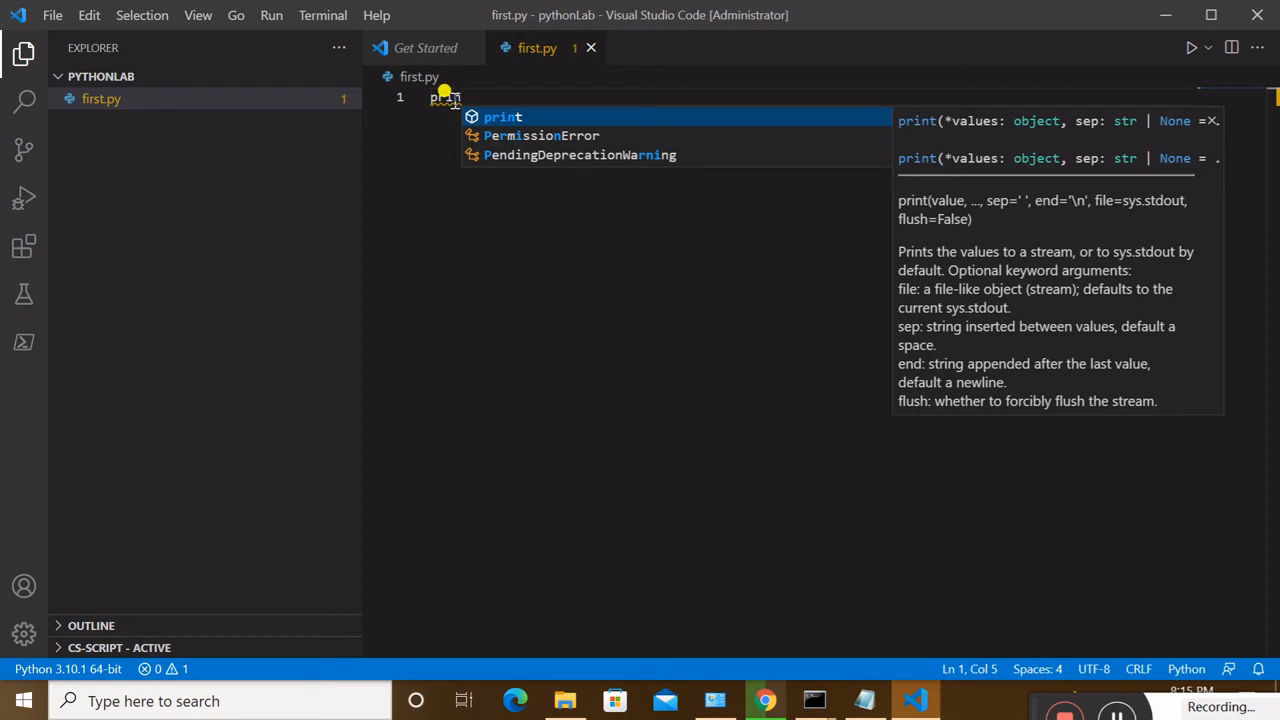
key(Down)
key(Up)
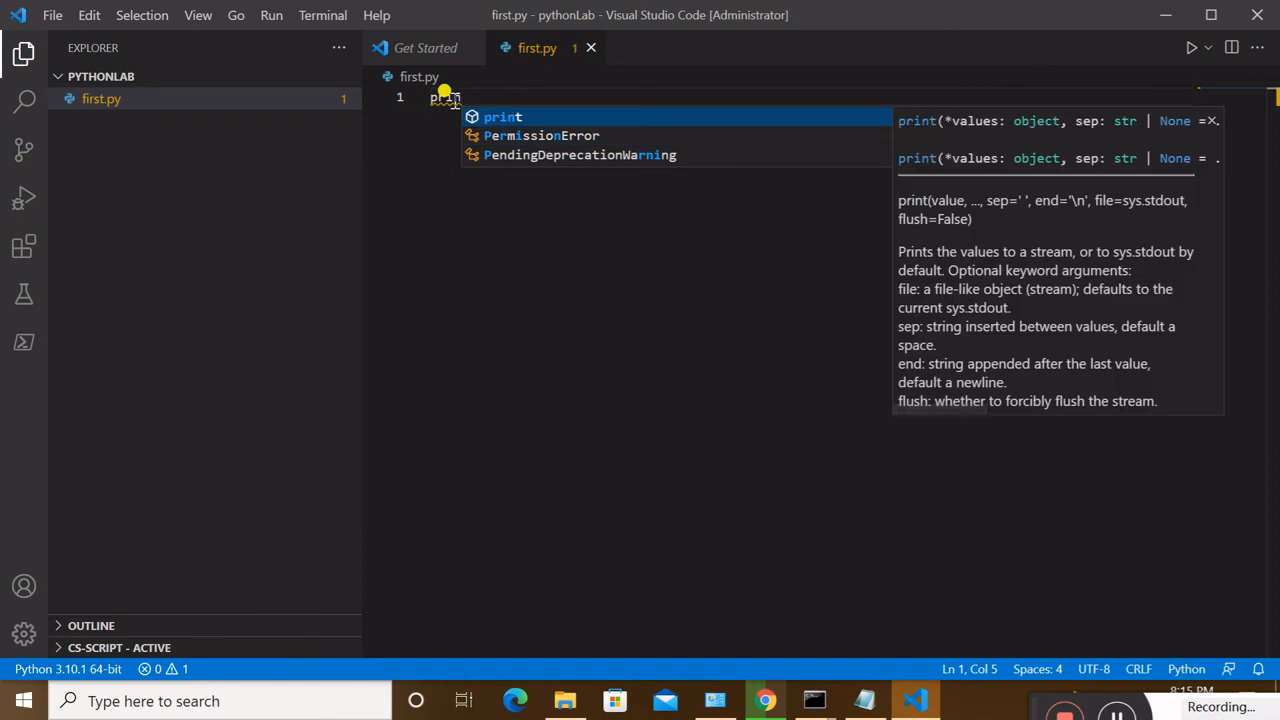
key(Return)
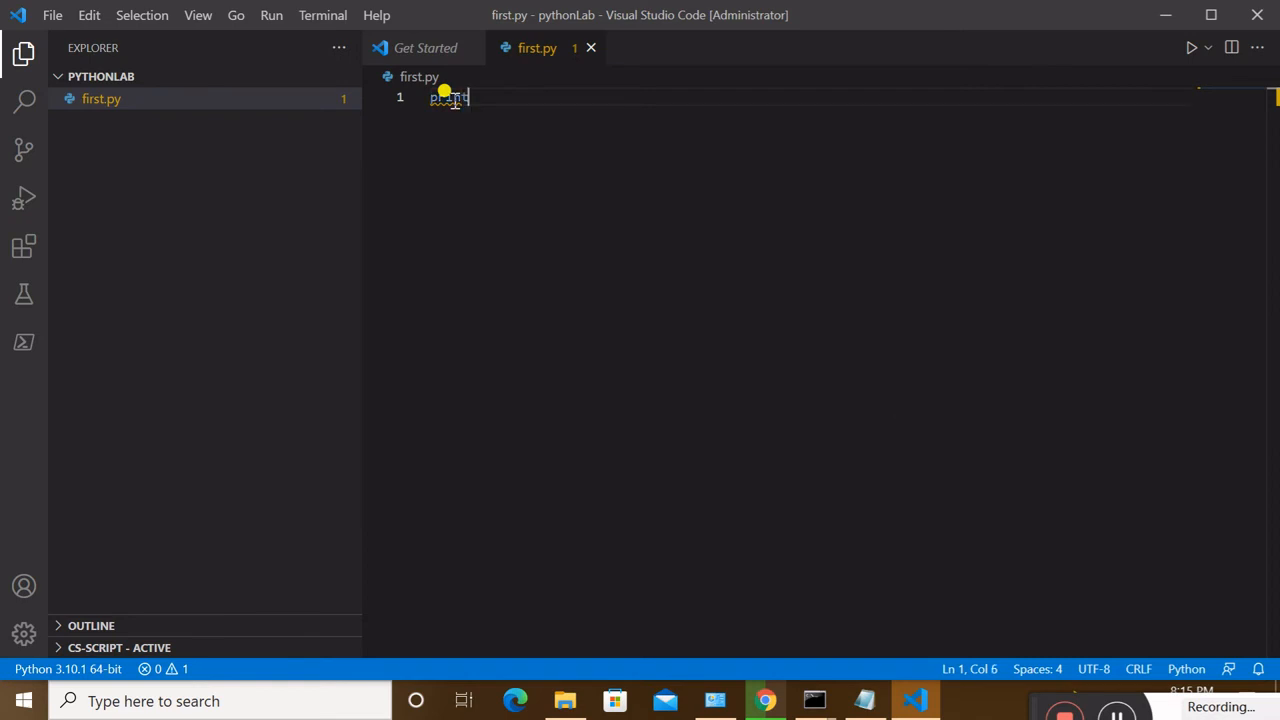
Complete the statement as print("Heloo World...!") and save first.py
text((")
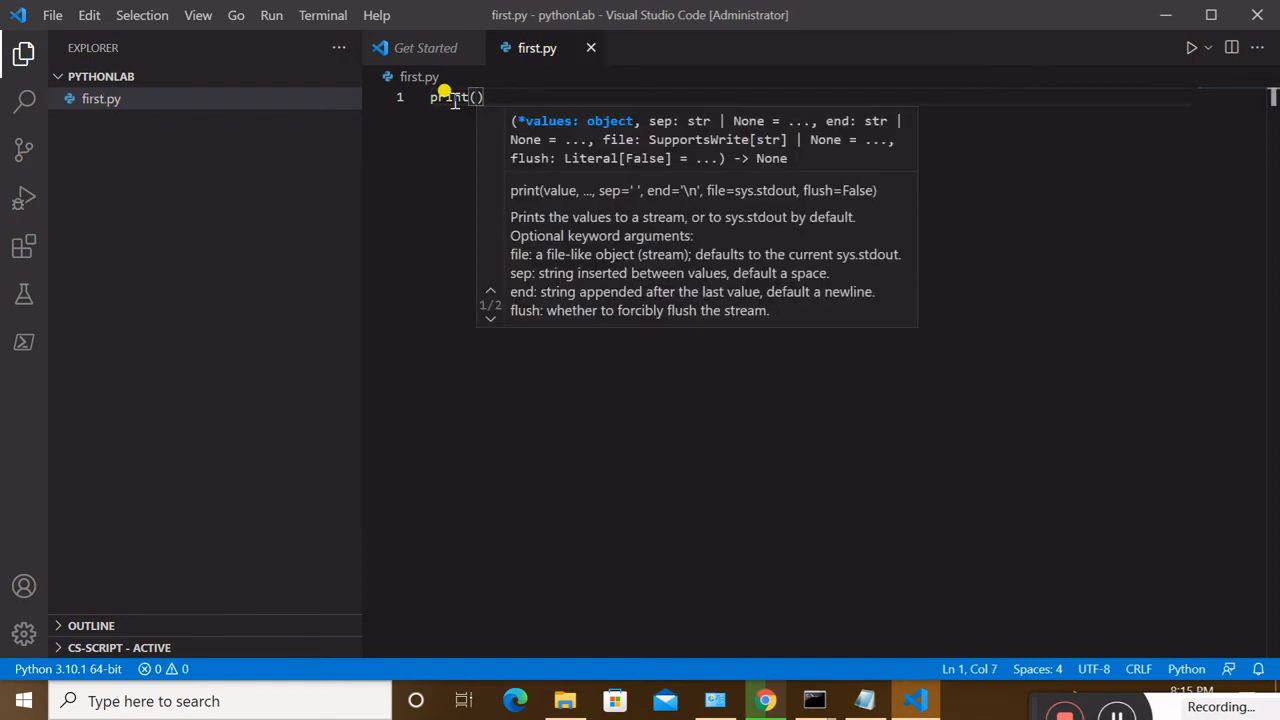
text(Heloo)
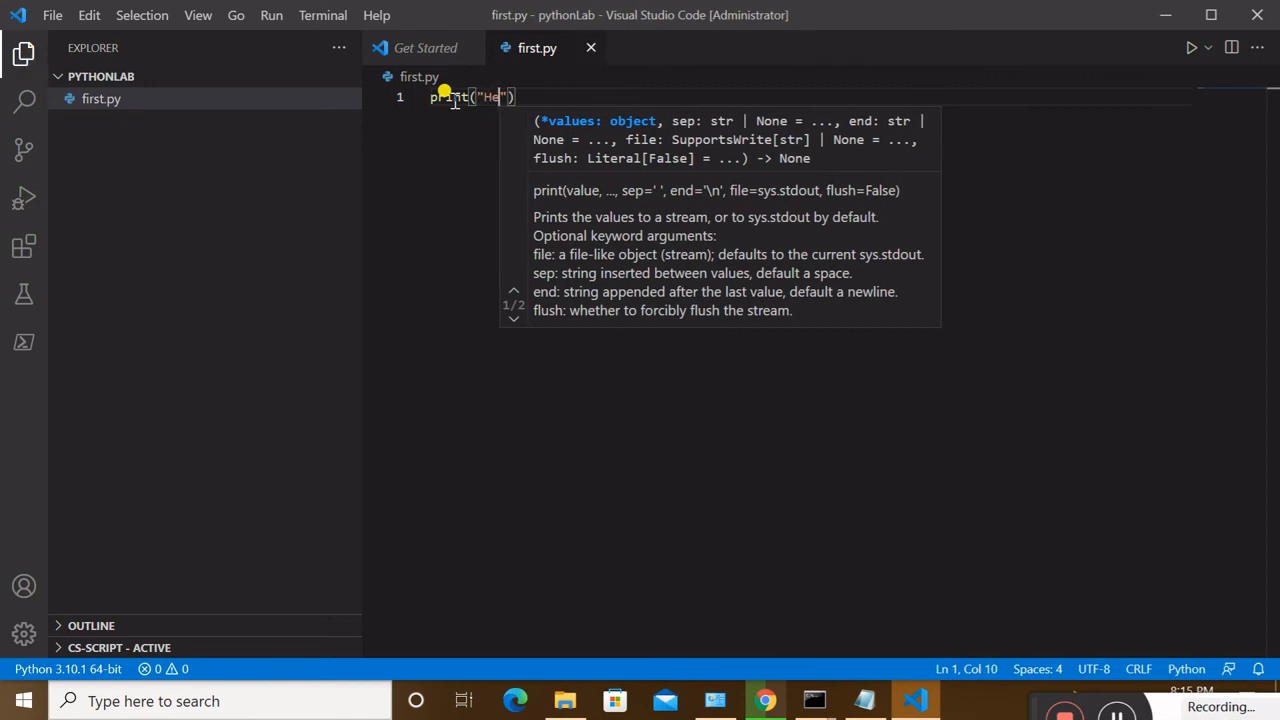
text( Worl)
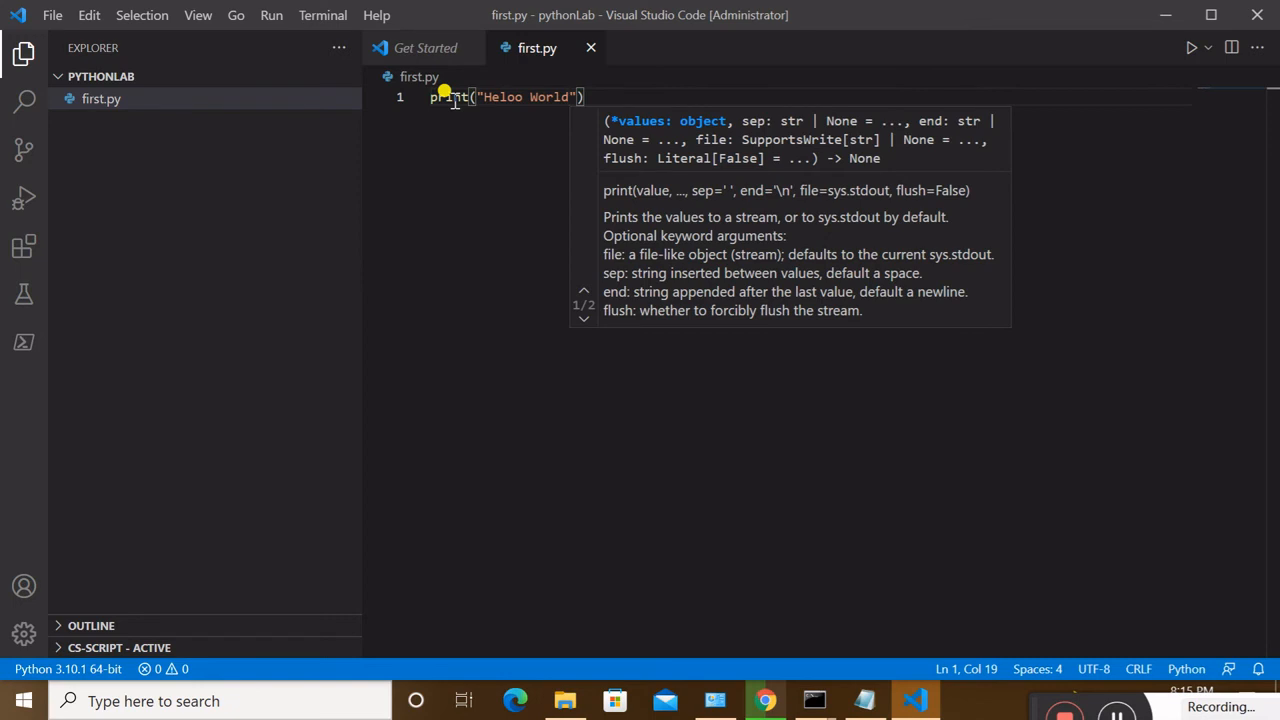
text(d)
key(ctrl+s)
text(...)
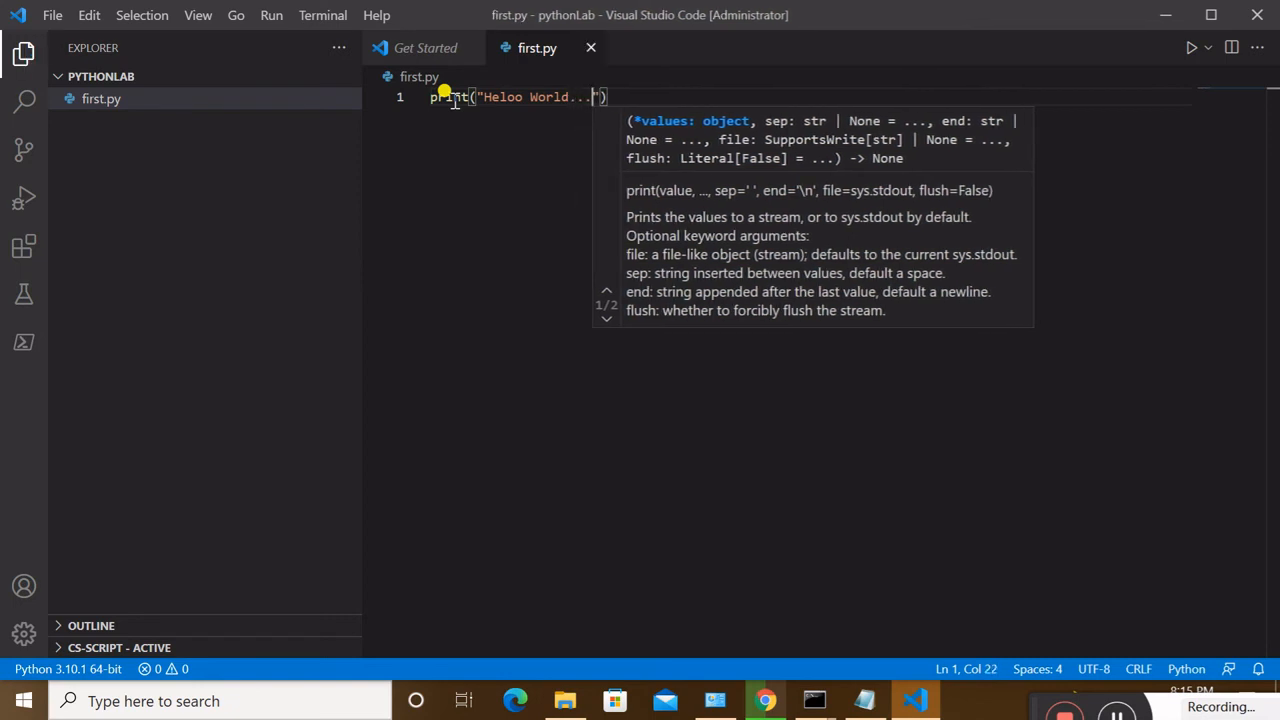
text(.)
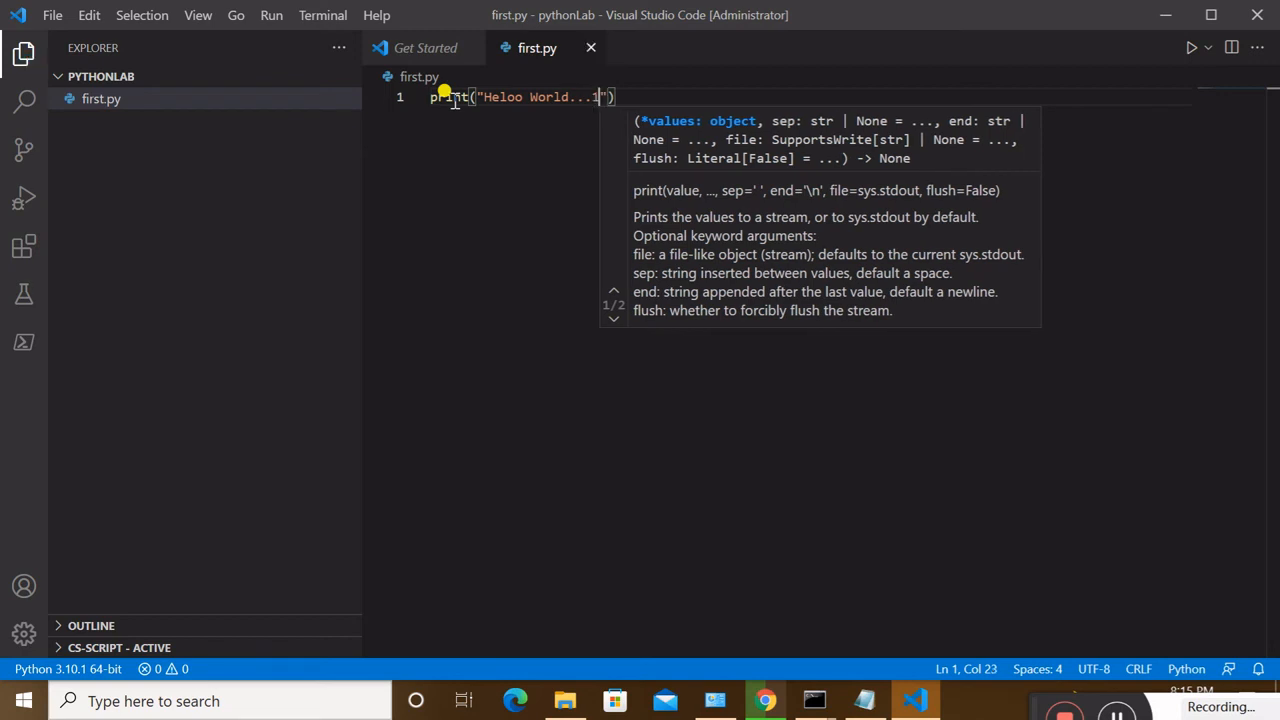
key(BackSpace)
text(!)
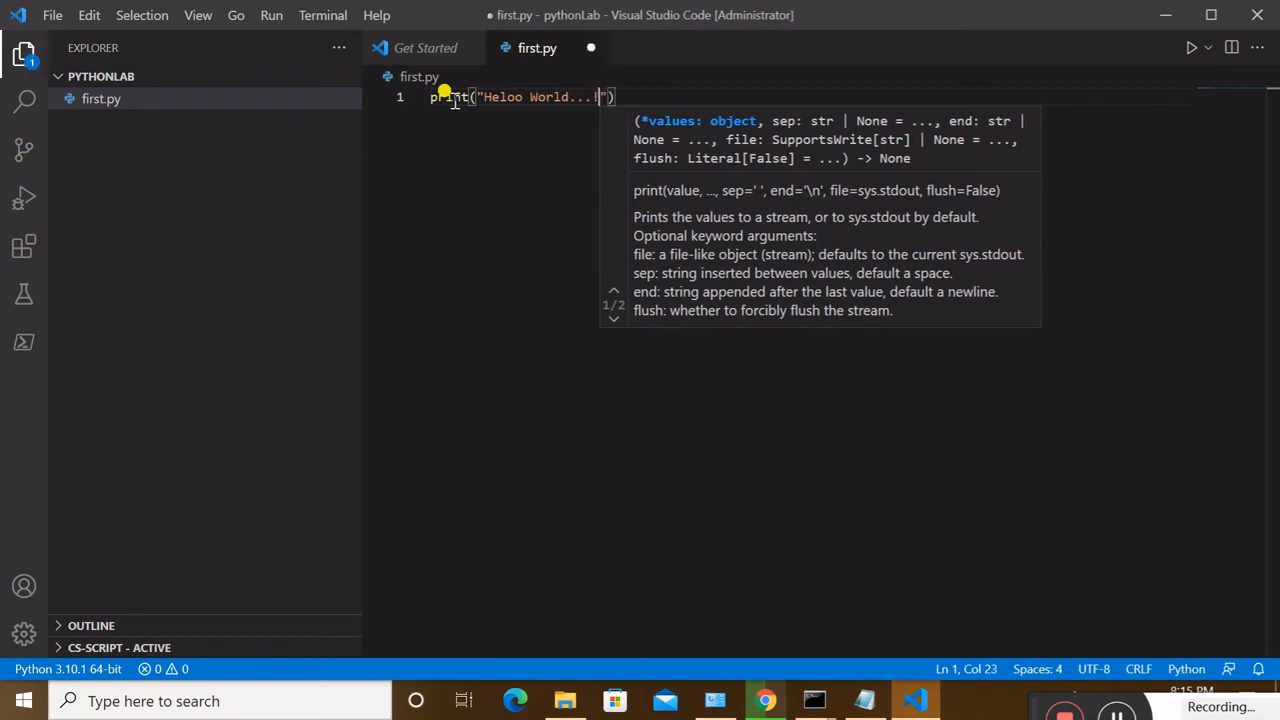
key(ctrl+s)
key(End)
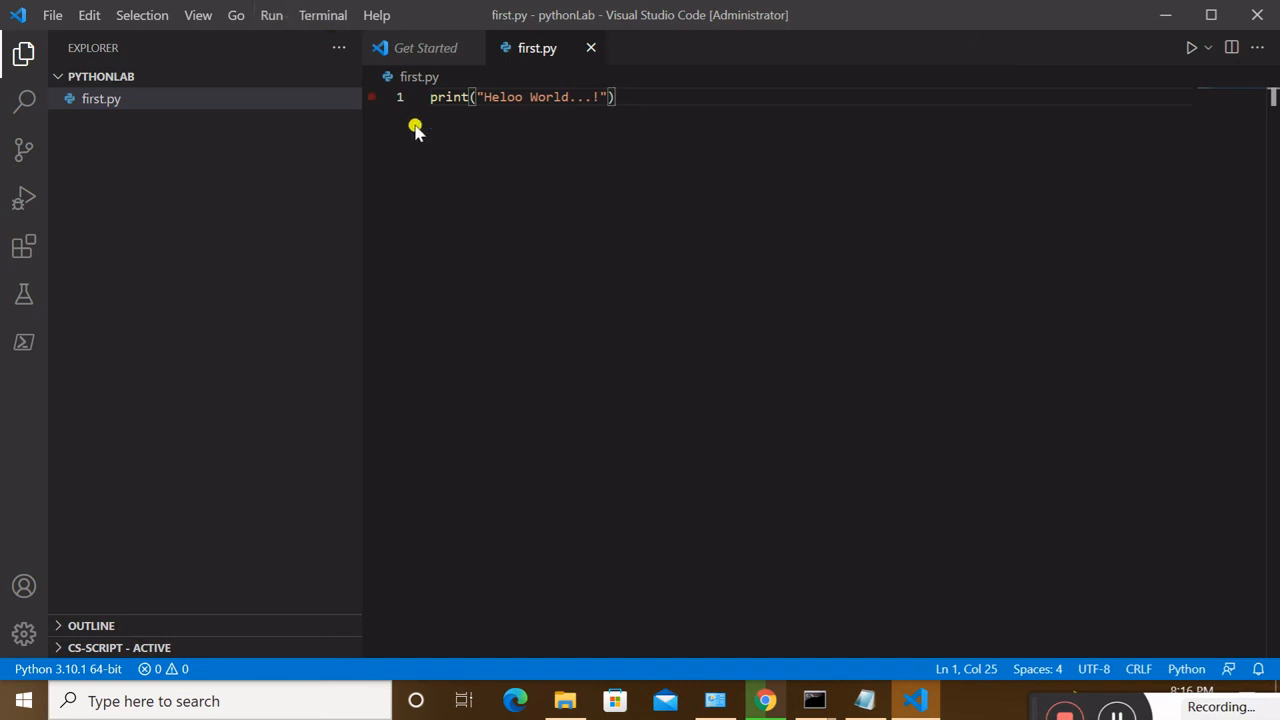
Run first.py without debugging and bring up a fresh prompt line in its terminal
click(271, 16)
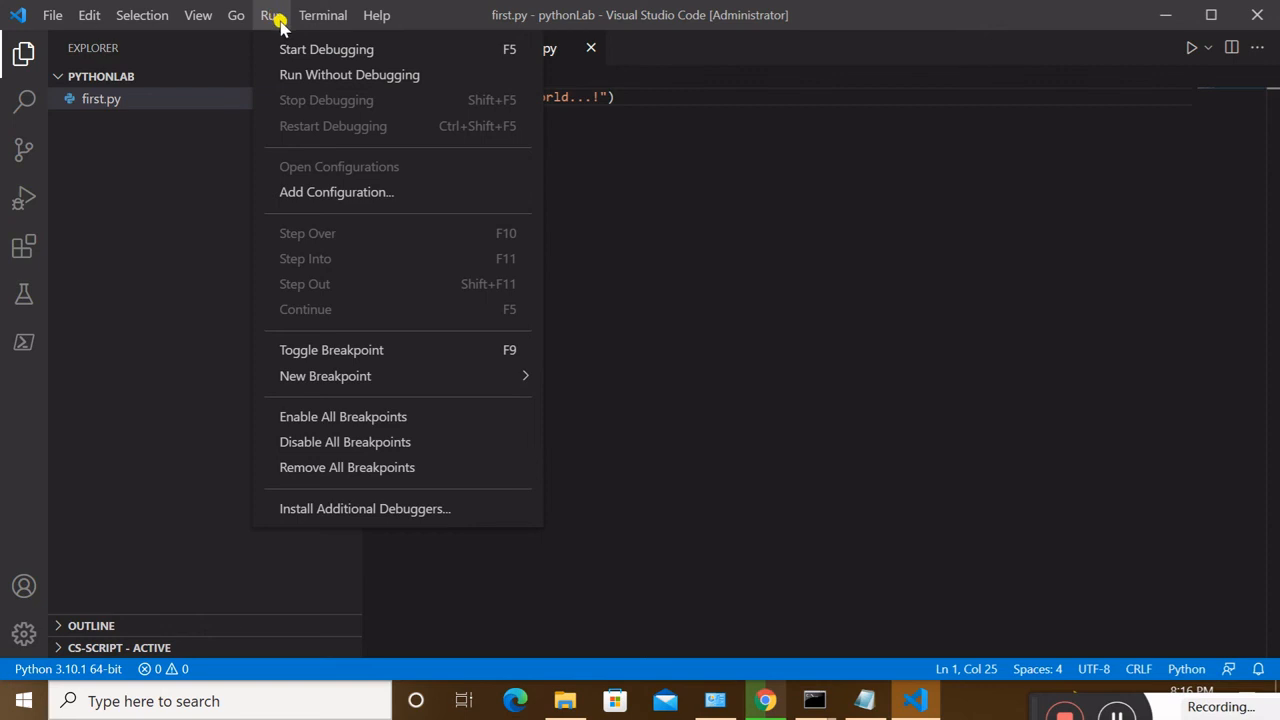
click(316, 78)
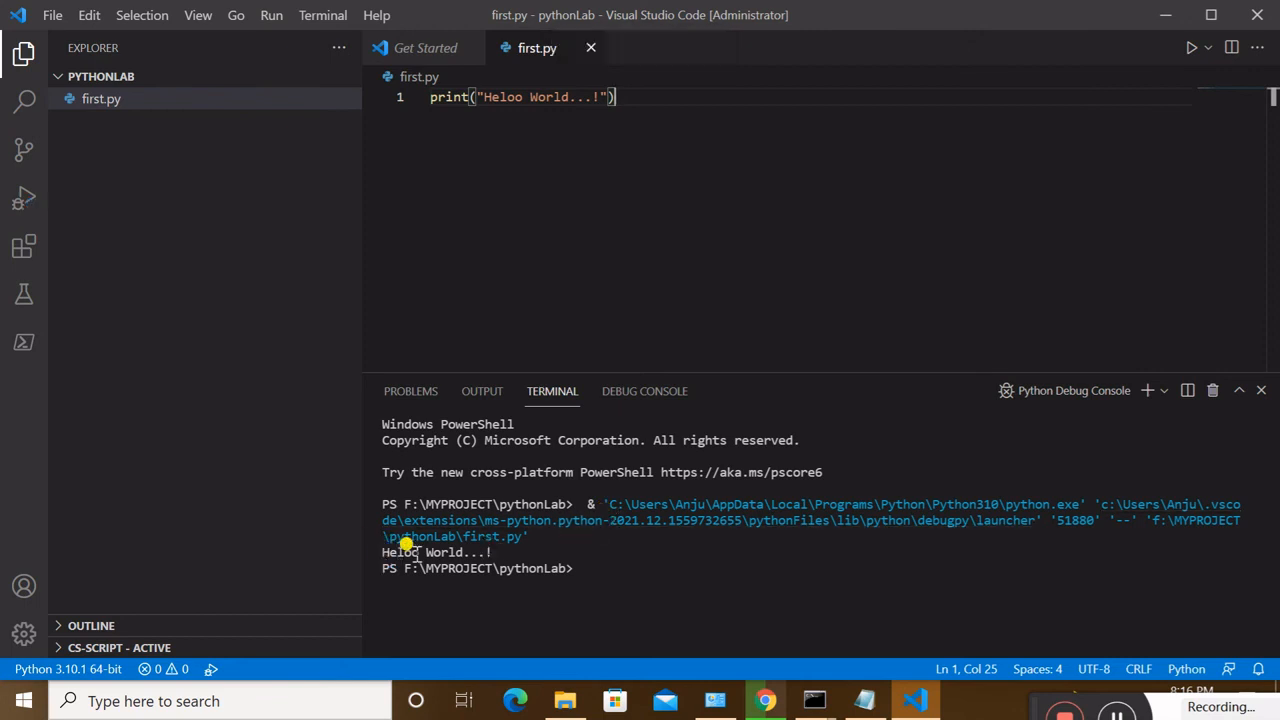
click(579, 567)
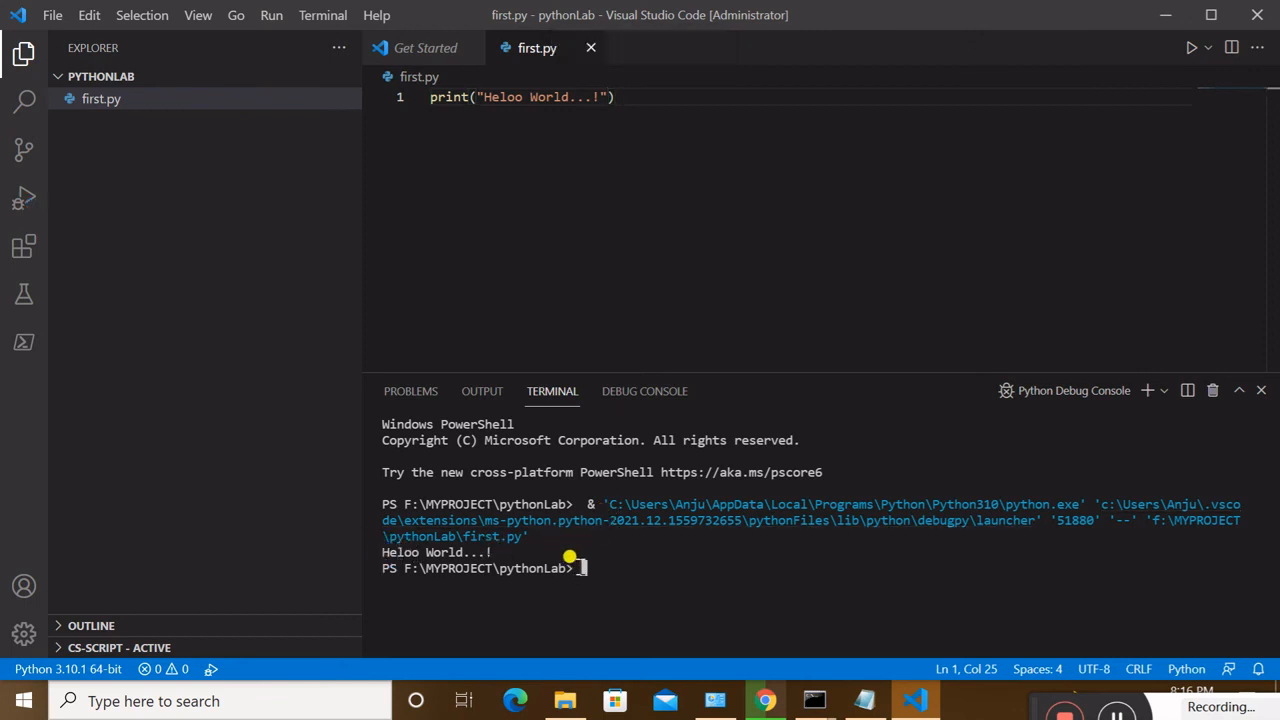
key(Return)
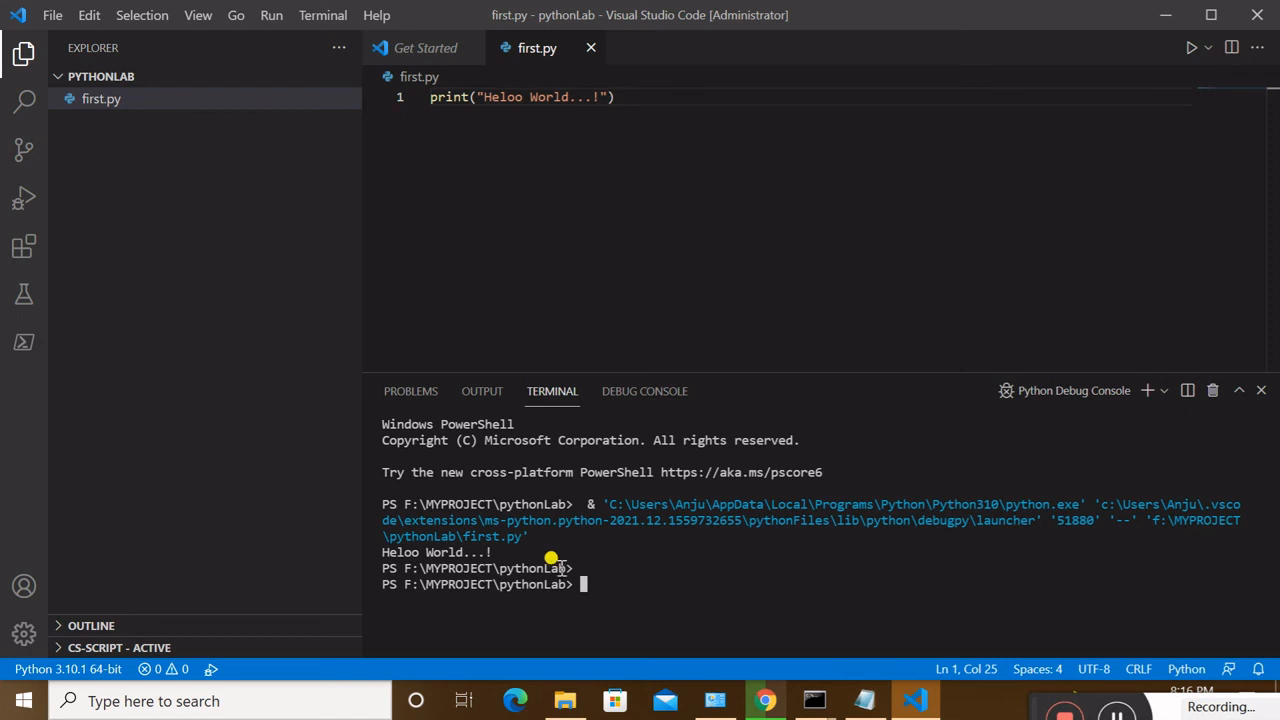
Open a new PowerShell terminal in the pythonLab folder
click(306, 18)
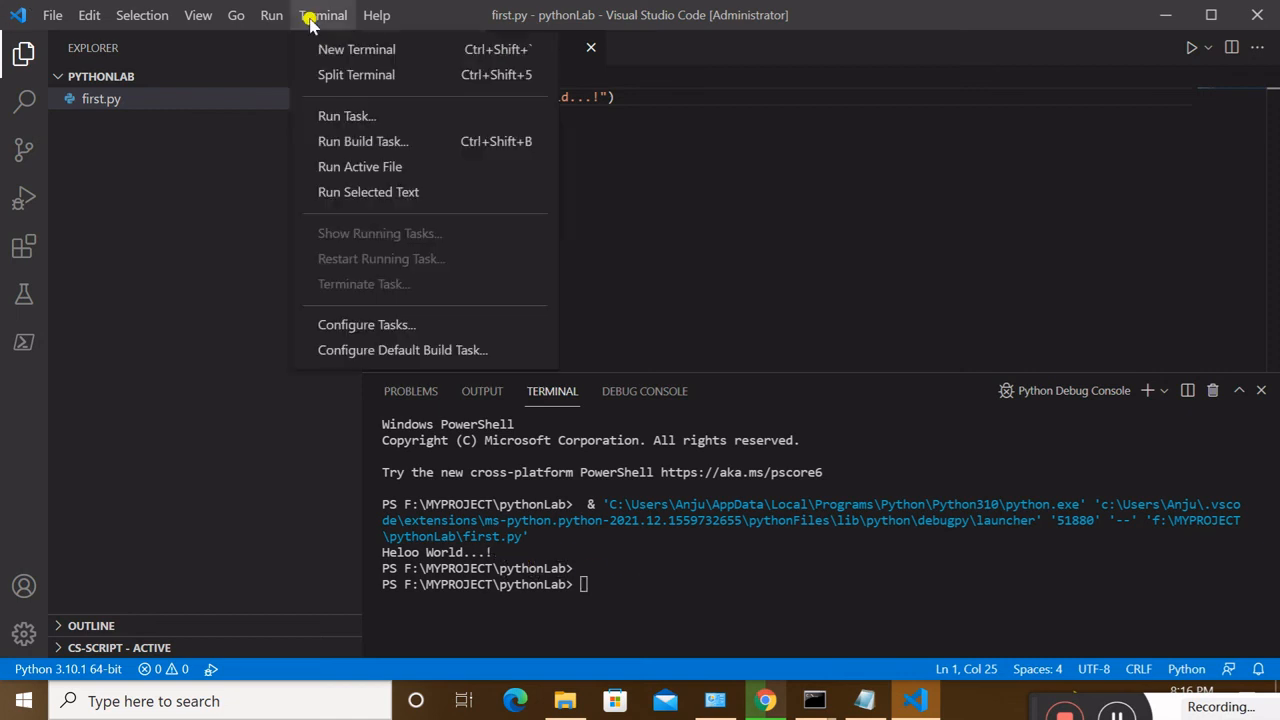
click(362, 55)
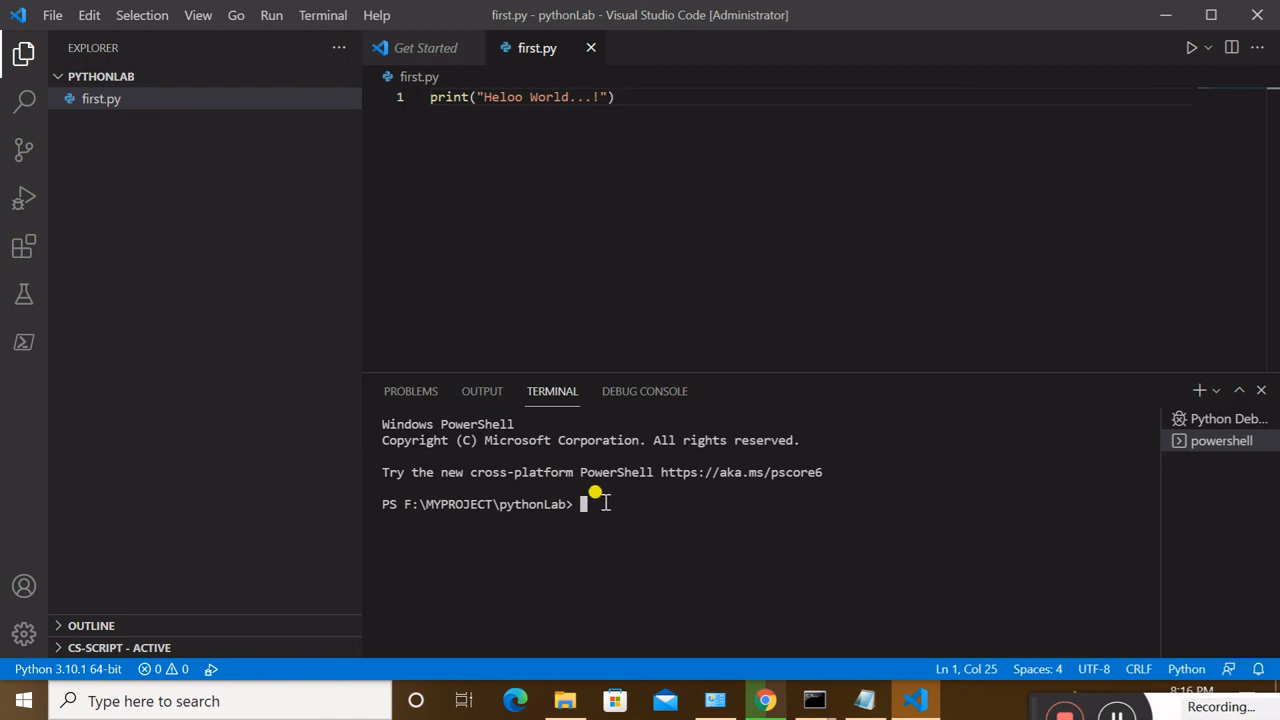
Enter the command py .\first.py at the PowerShell prompt, using auto-completion for the file name
text(py .\)
text(fi)
key(Tab)
Remove the .\ prefix from the file name in the terminal command and run it as py first.py
key(Left)
key(Left)
key(Left)
key(Left)
key(Left)
key(Left)
key(Left)
key(Left)
key(Left)
key(Delete)
key(BackSpace)
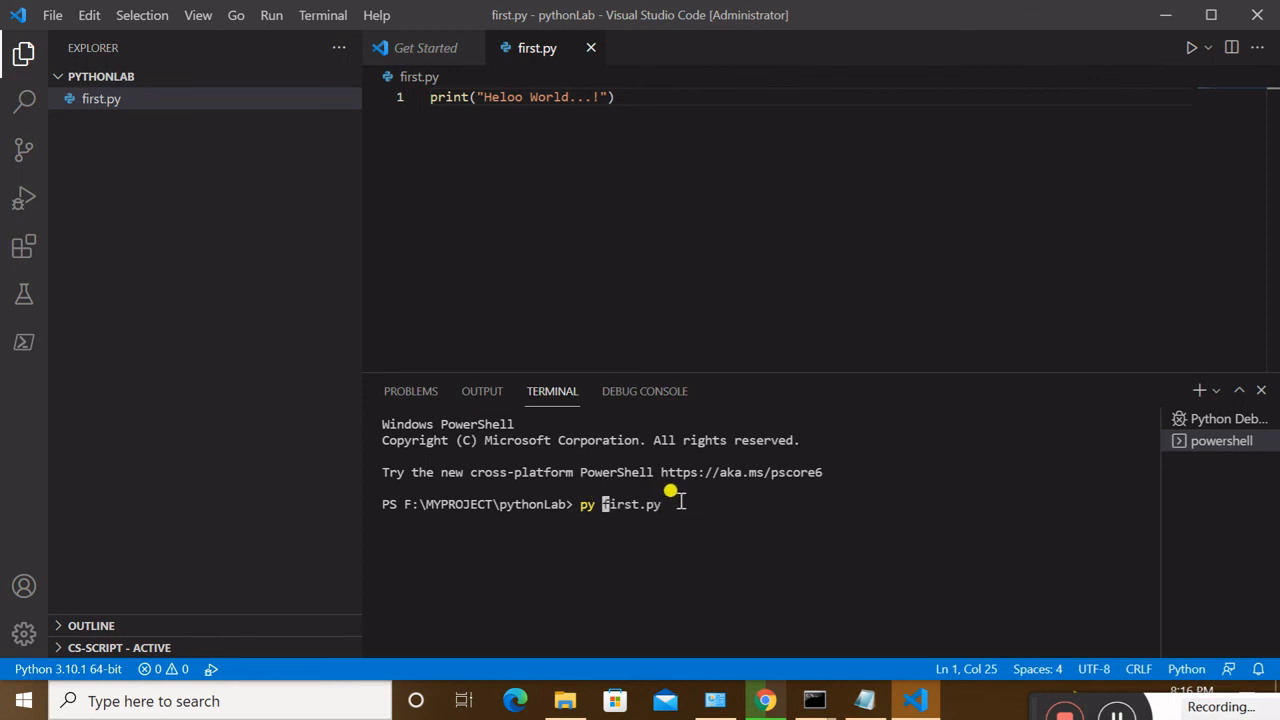
key(Return)
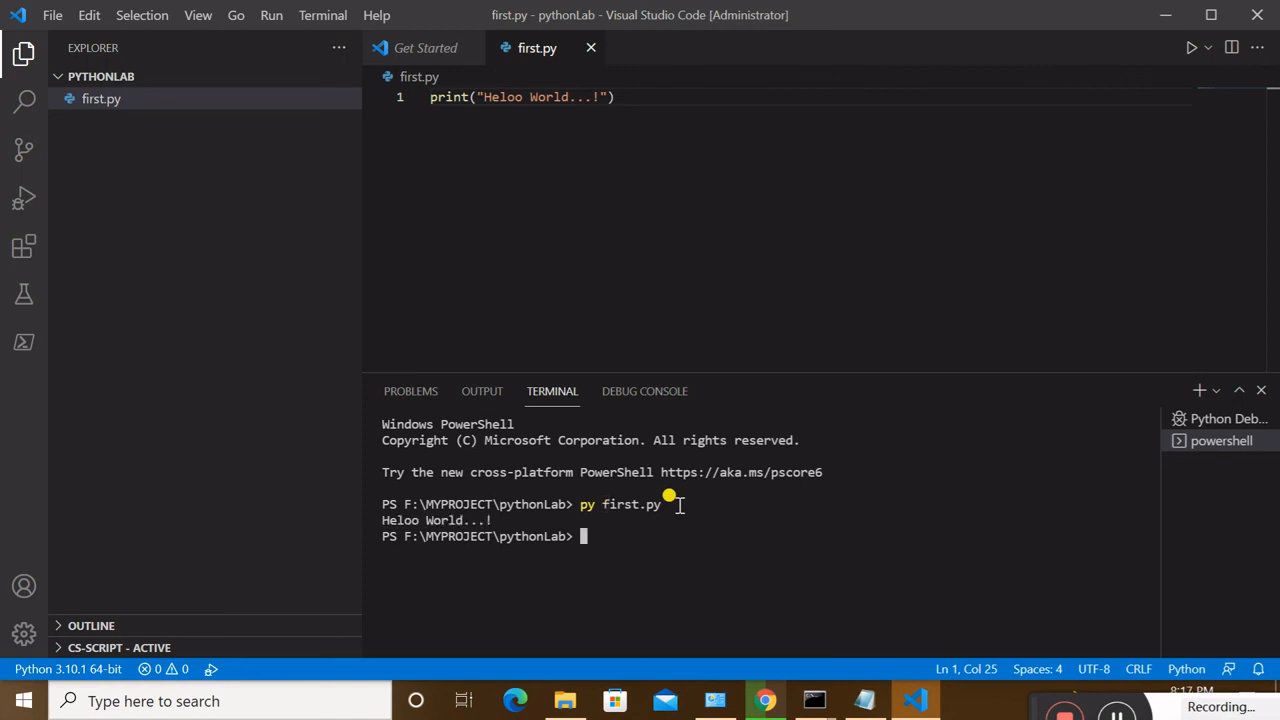
Recall the previous terminal command, re-complete its file name with the .\ prefix, and run py .\first.py
key(Up)
key(BackSpace)
key(BackSpace)
key(BackSpace)
key(BackSpace)
key(BackSpace)
key(BackSpace)
key(BackSpace)
key(Tab)
key(Return)
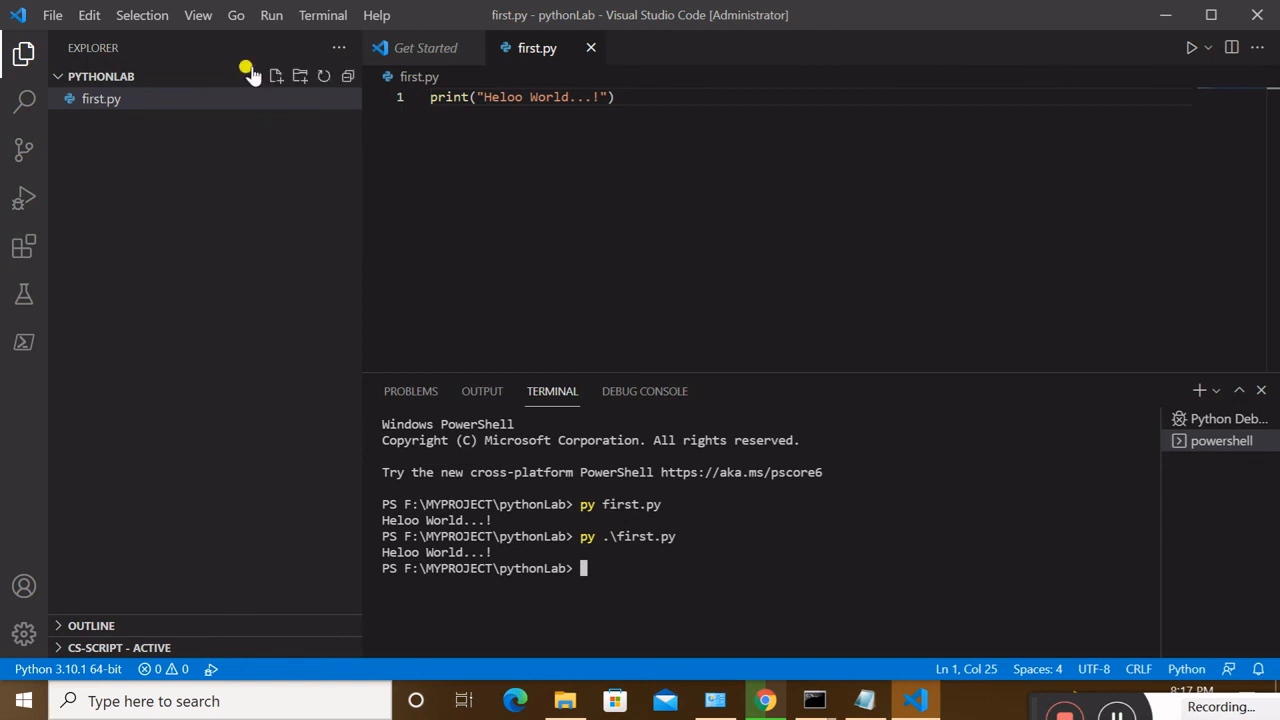
click(270, 16)
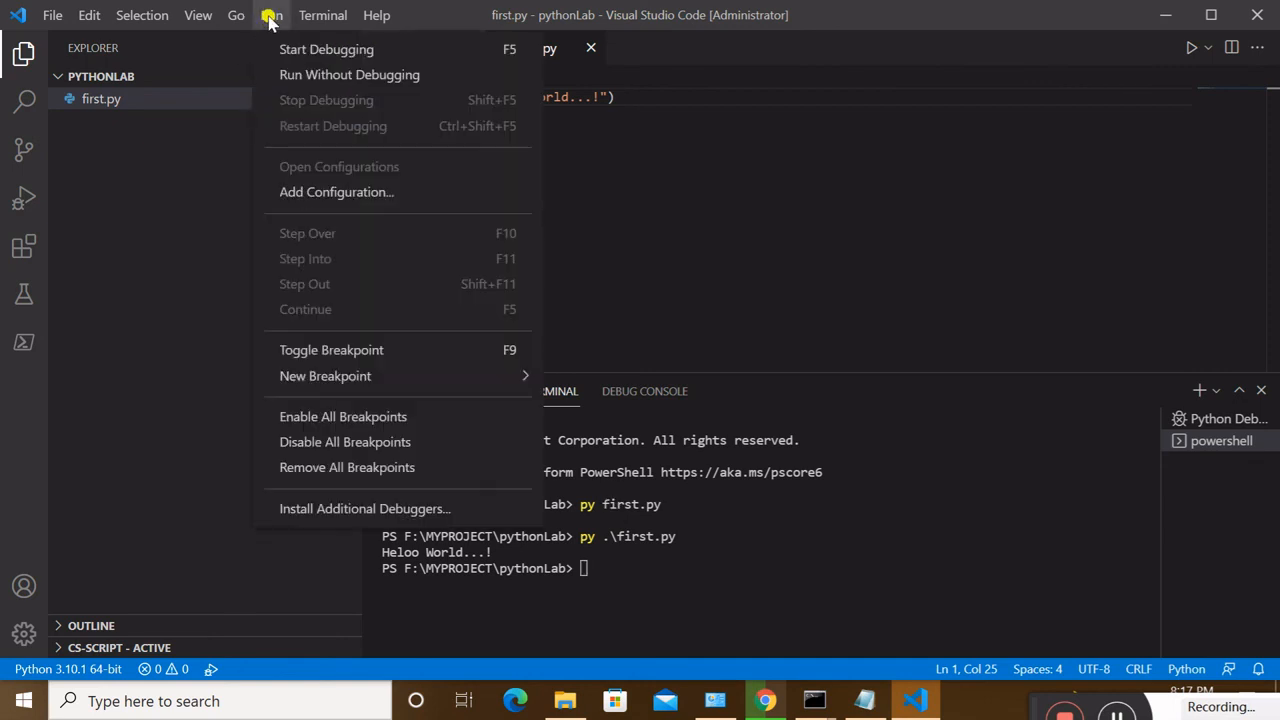
click(688, 219)
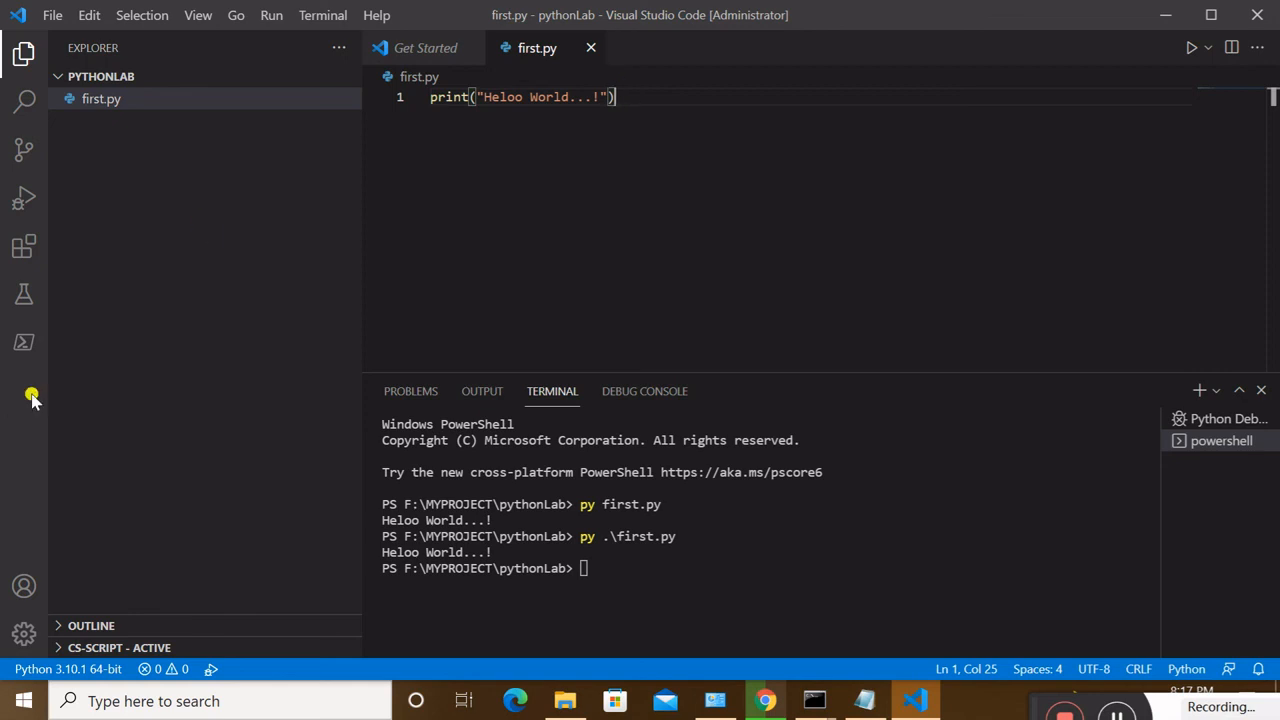
click(23, 56)
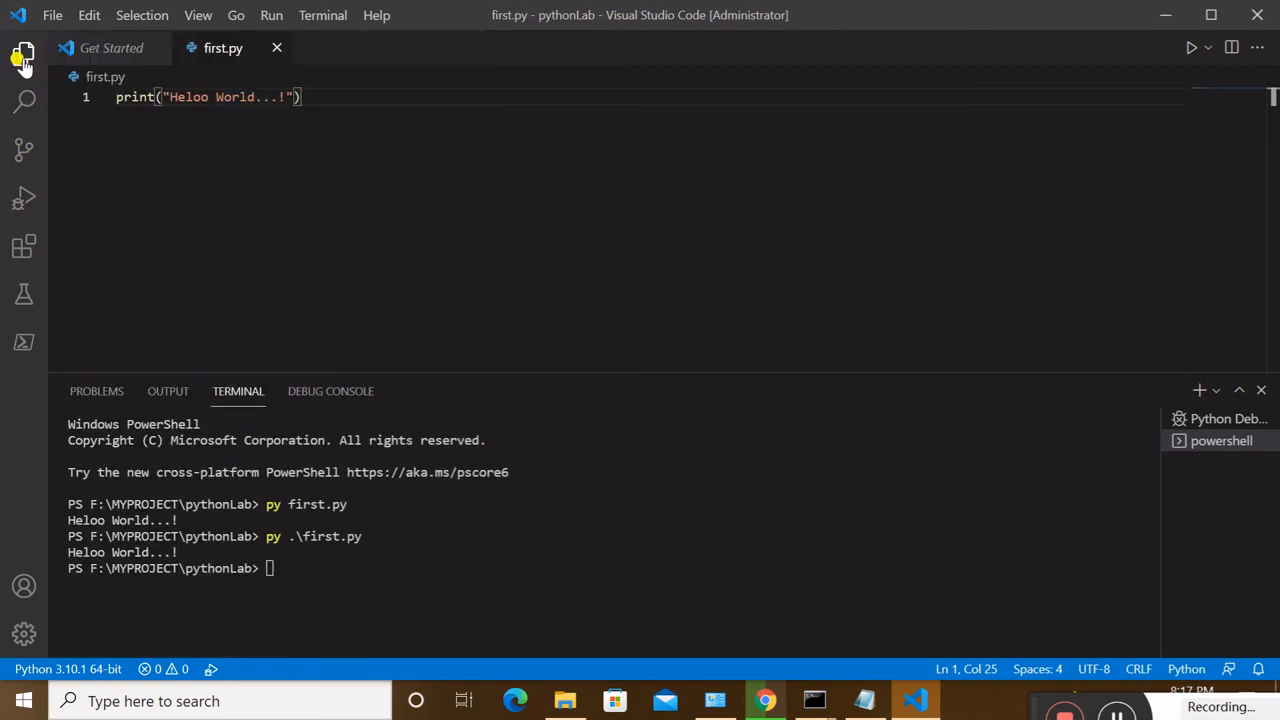
click(23, 56)
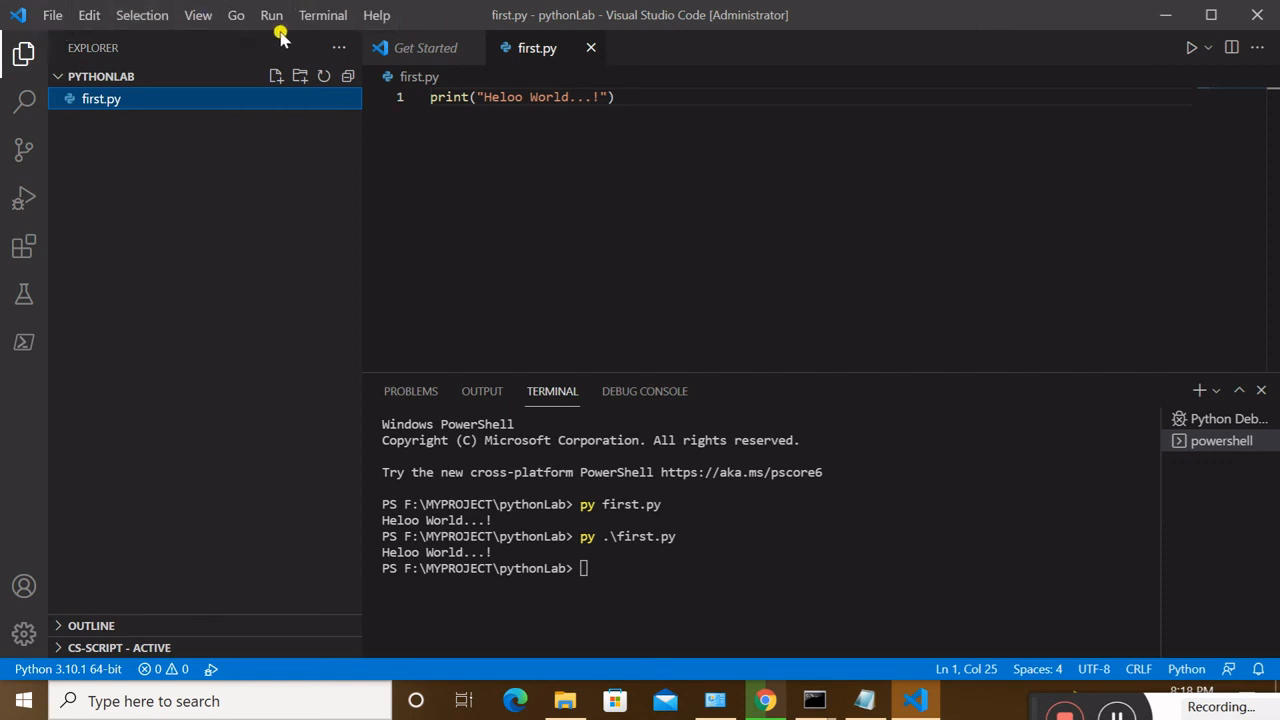
click(50, 18)
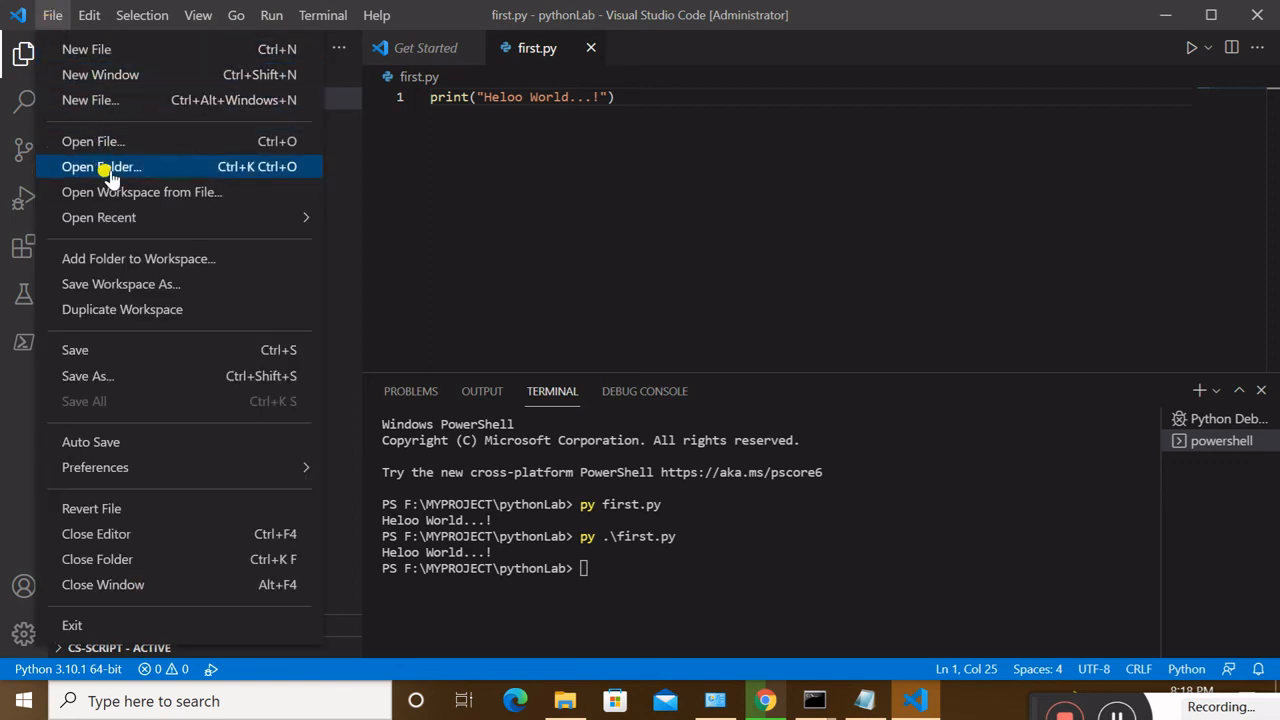
click(453, 218)
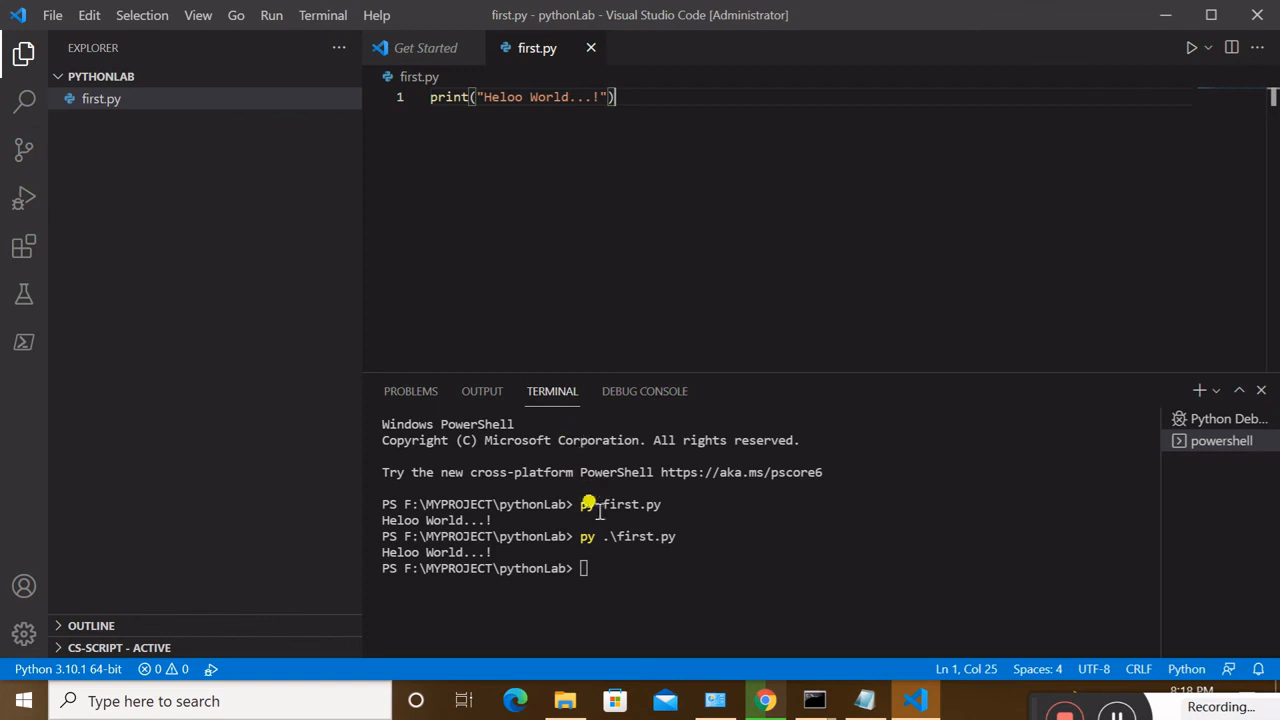
click(590, 572)
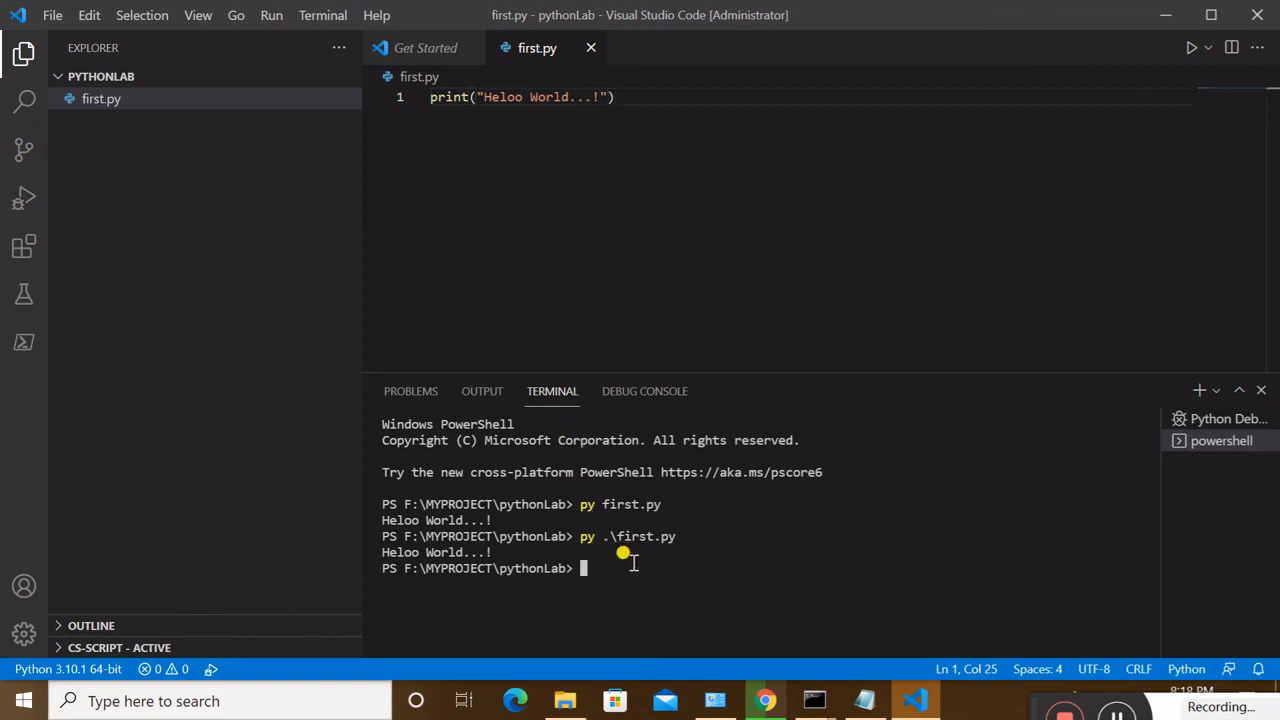